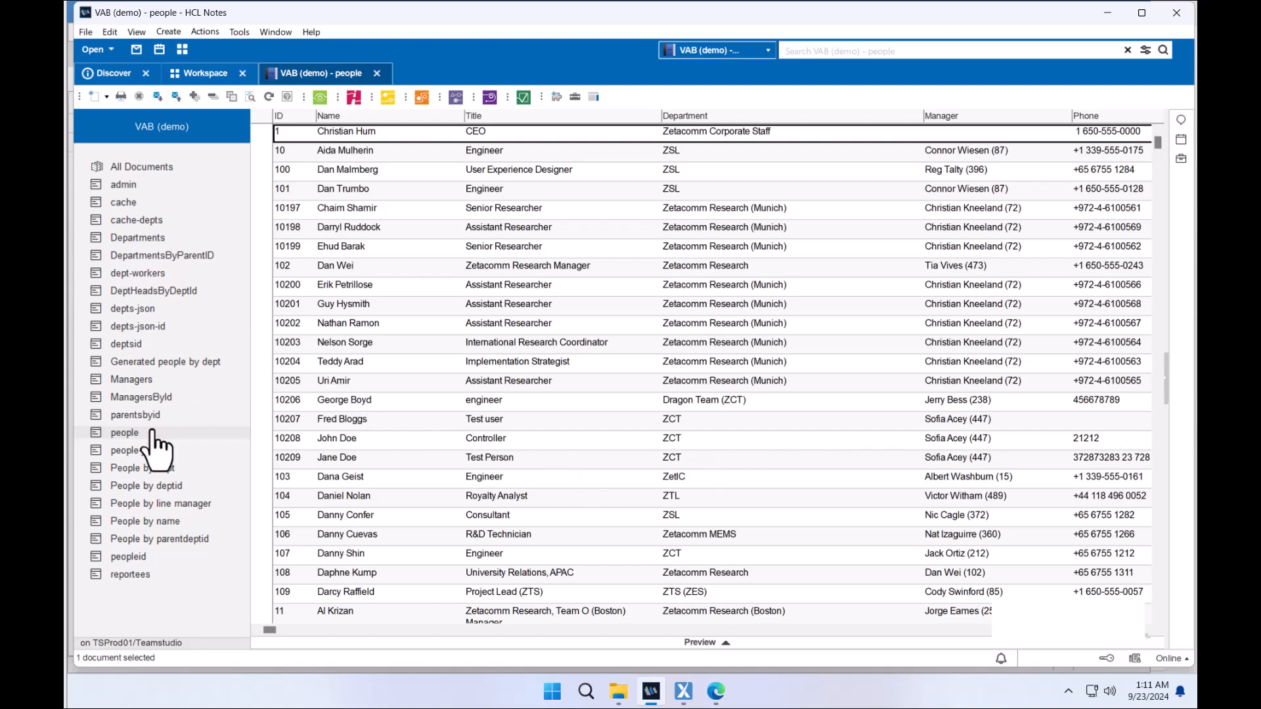
- Open the People by name view of the VAB (demo) database and look through its entries
left_click(164, 521)
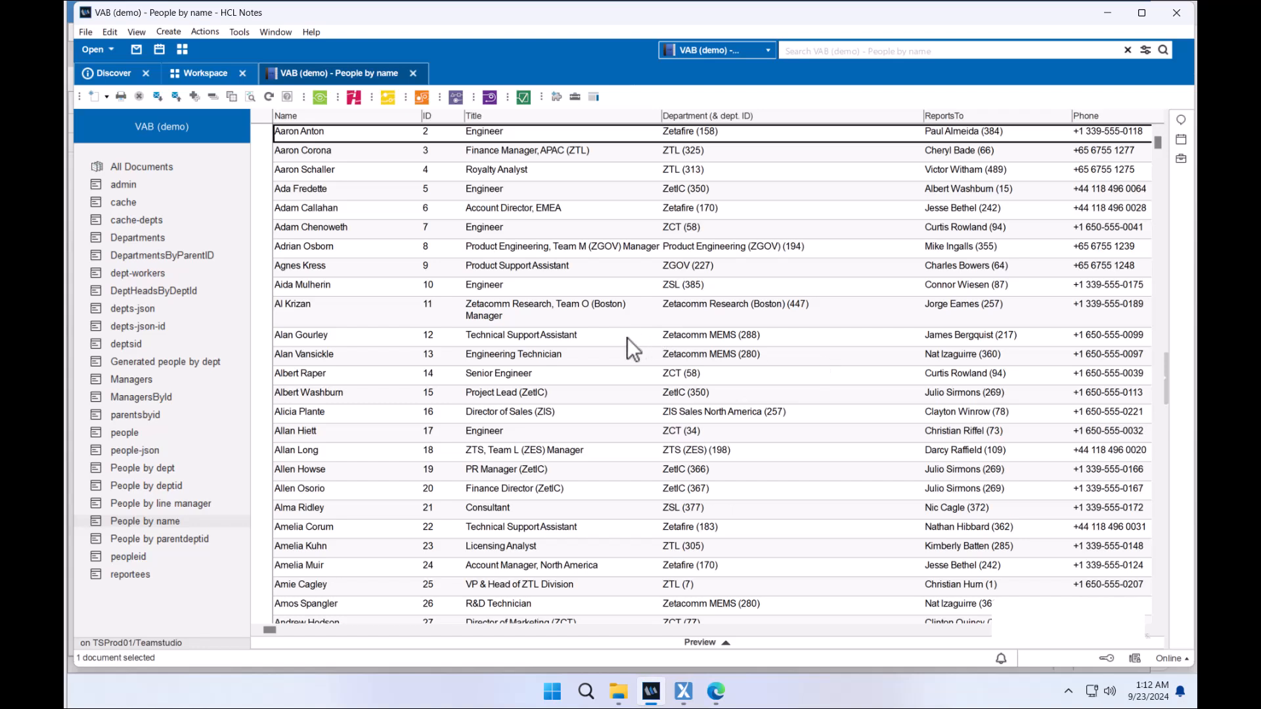
scroll(605, 383, "down", 1)
scroll(607, 383, "down", 1)
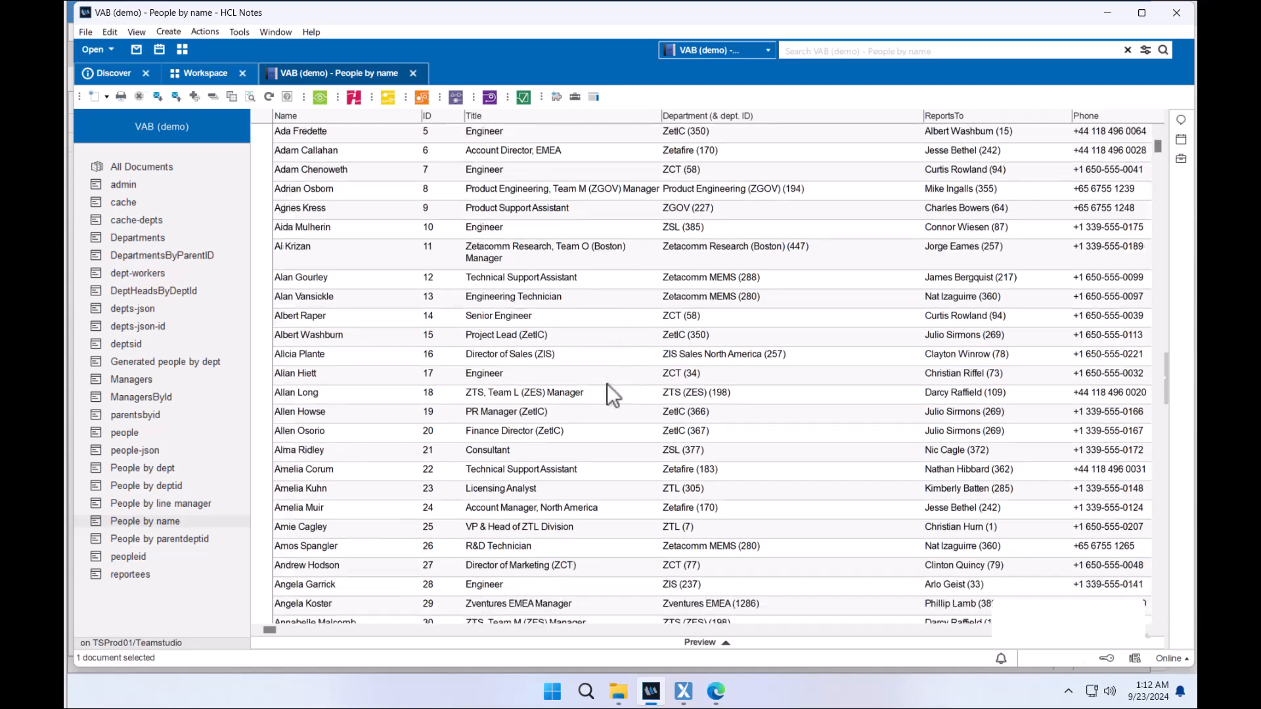
scroll(607, 383, "up", 2)
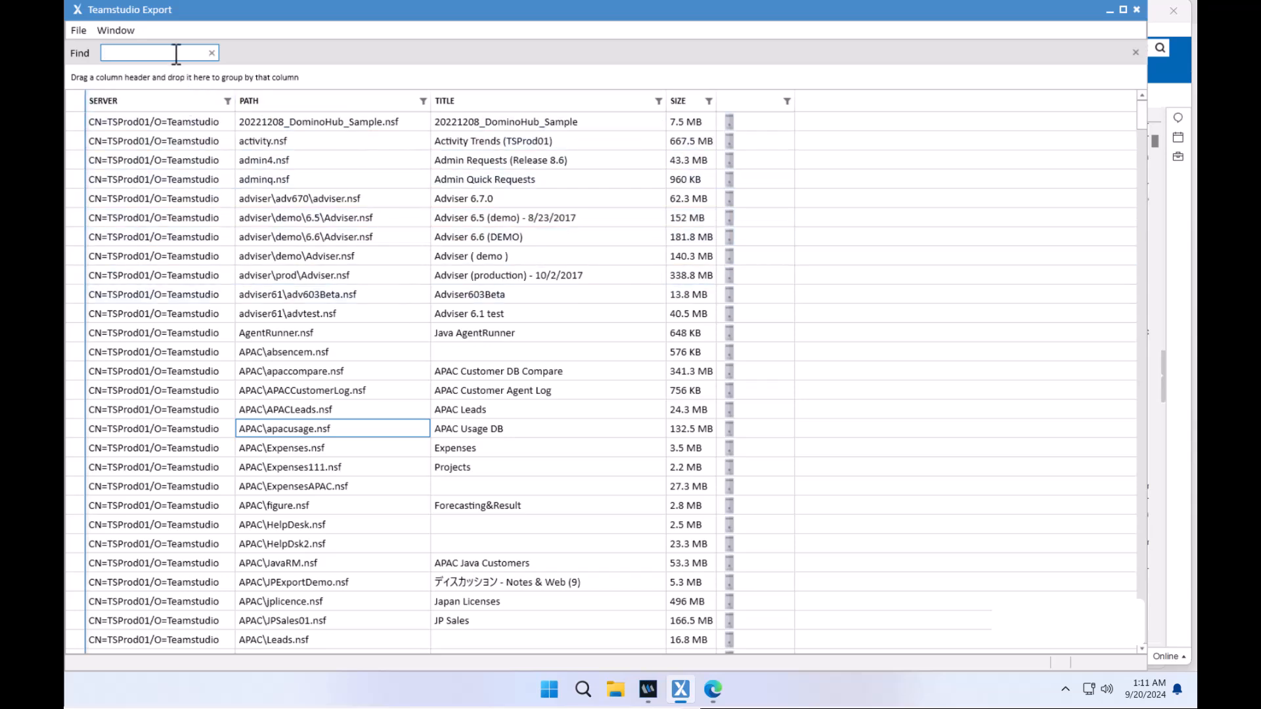
- Filter the database list by "vab" and select the VAB (demo) database
type("vab")
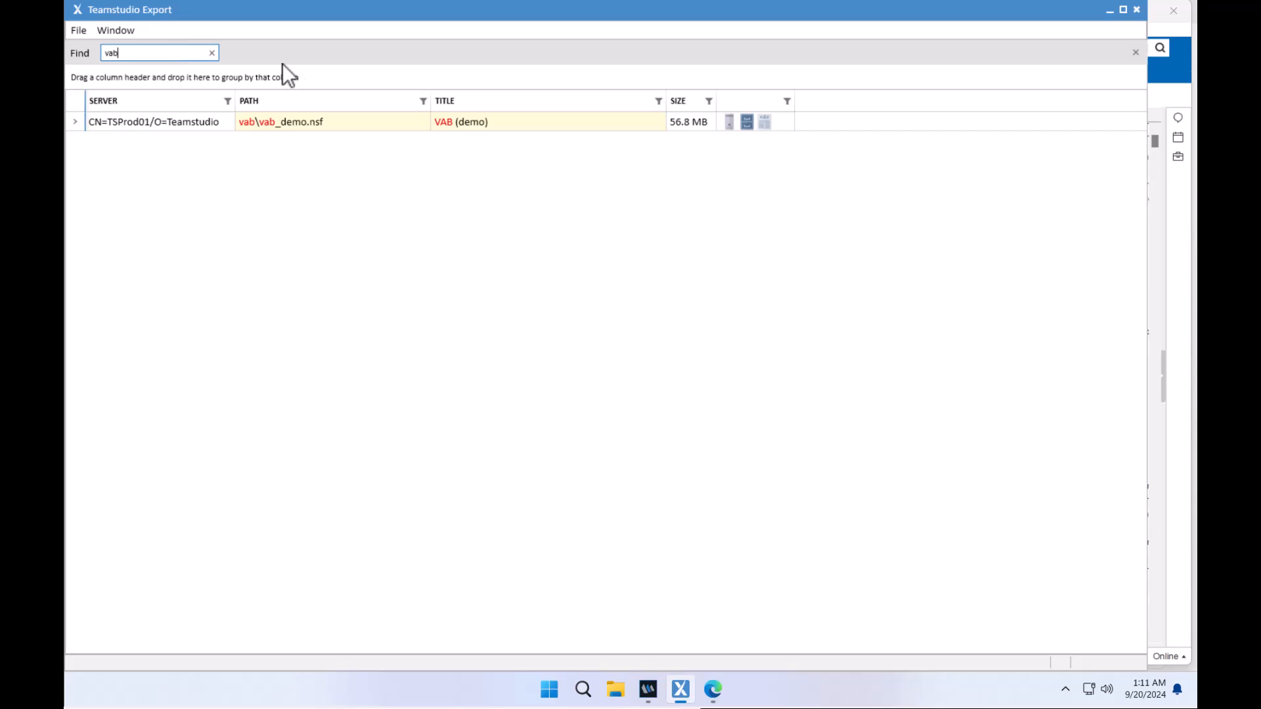
left_click(618, 126)
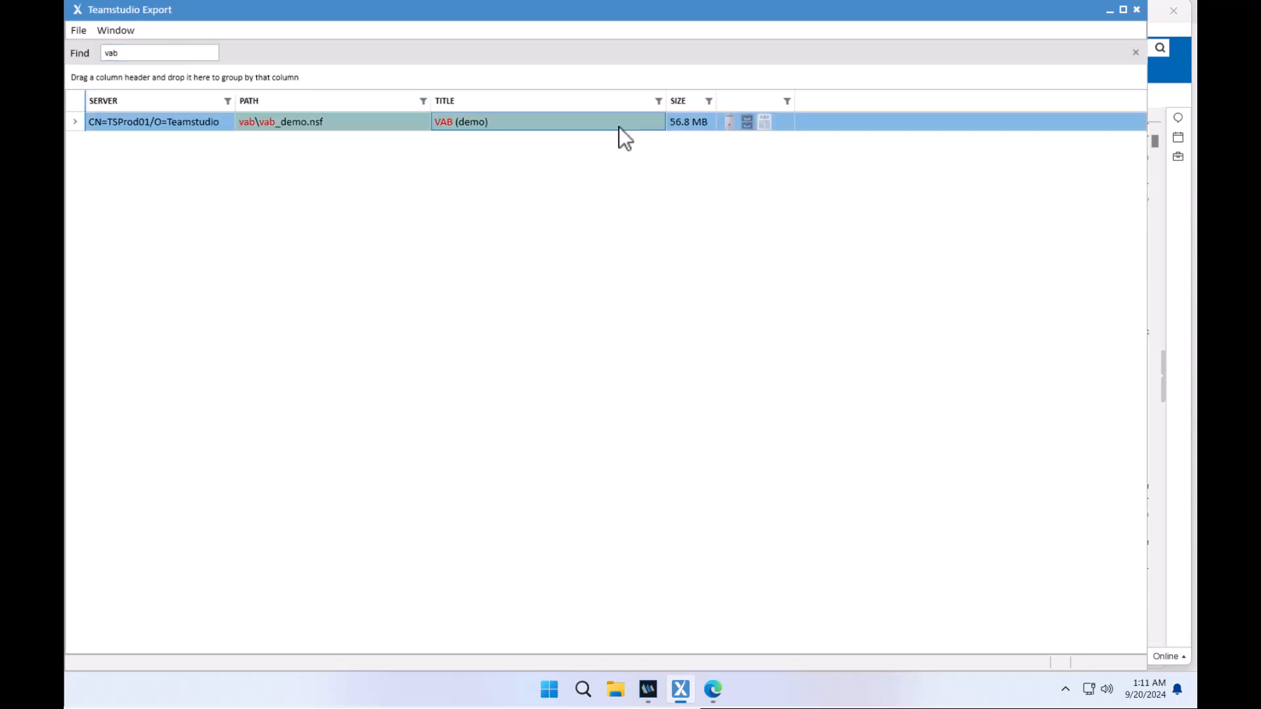
right_click(326, 123)
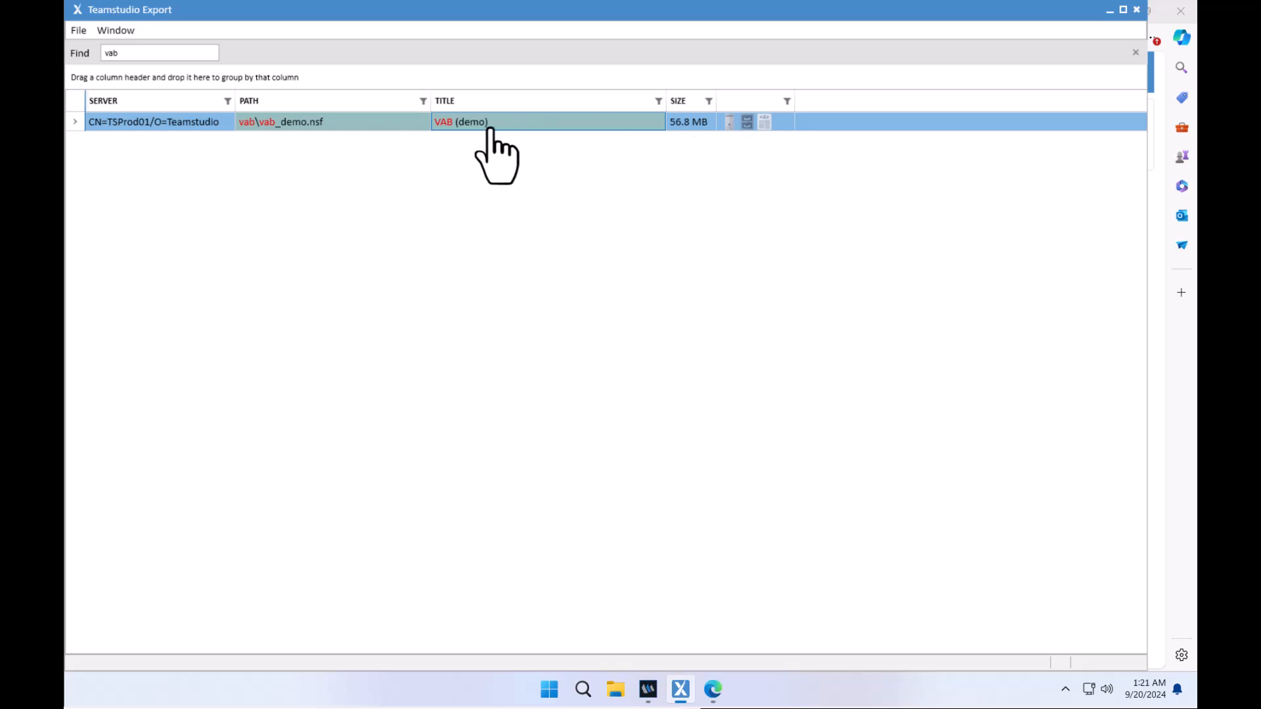
- View the HTML export of VAB (demo), open the database in it and look through its list of views
right_click(524, 121)
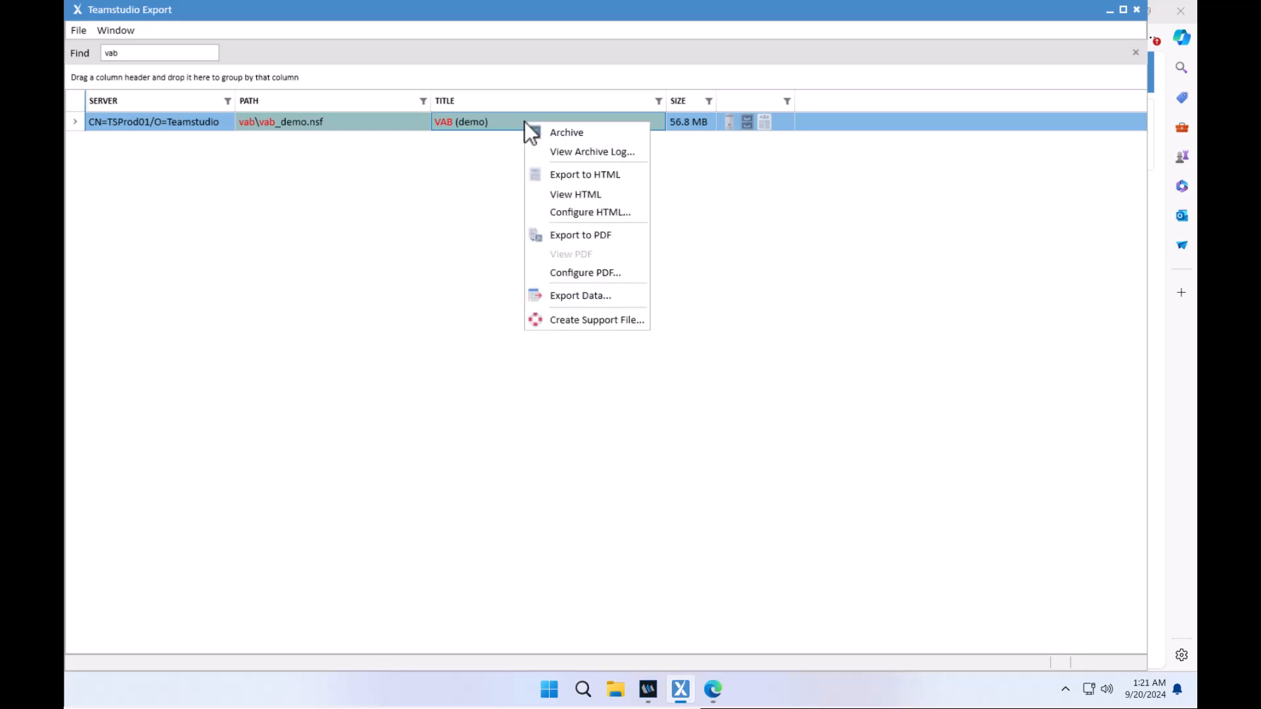
left_click(578, 193)
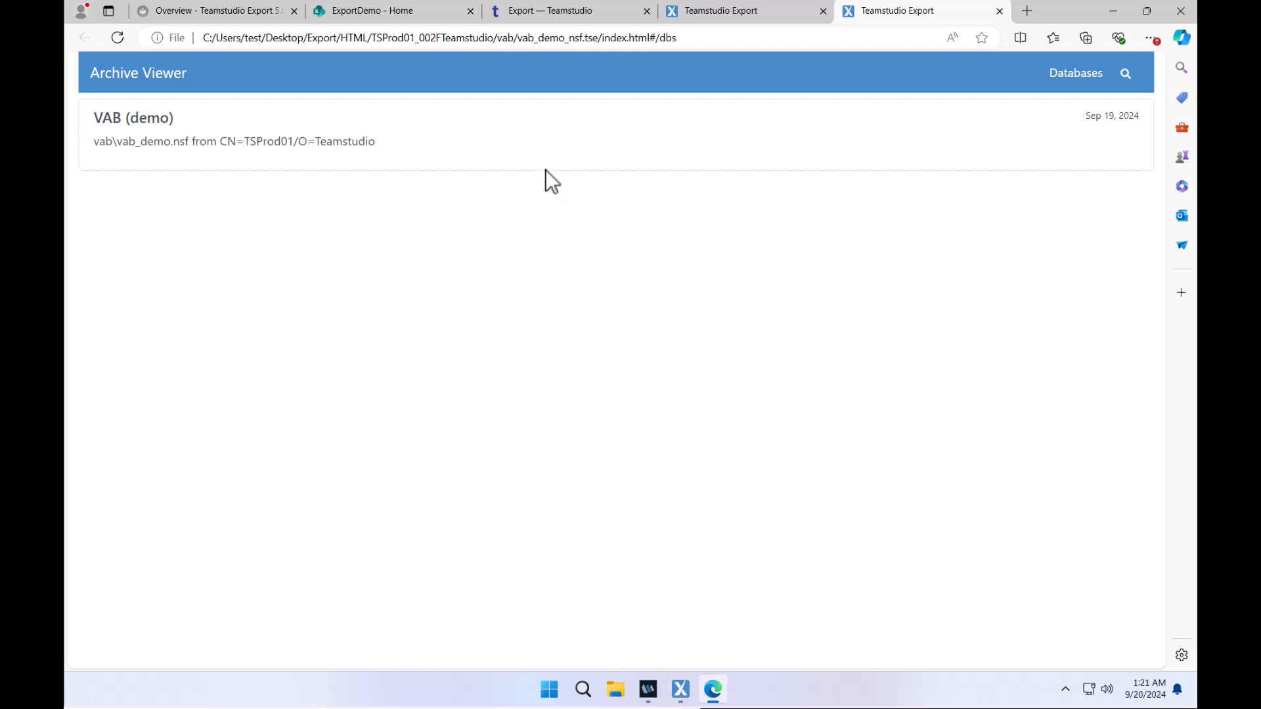
left_click(303, 139)
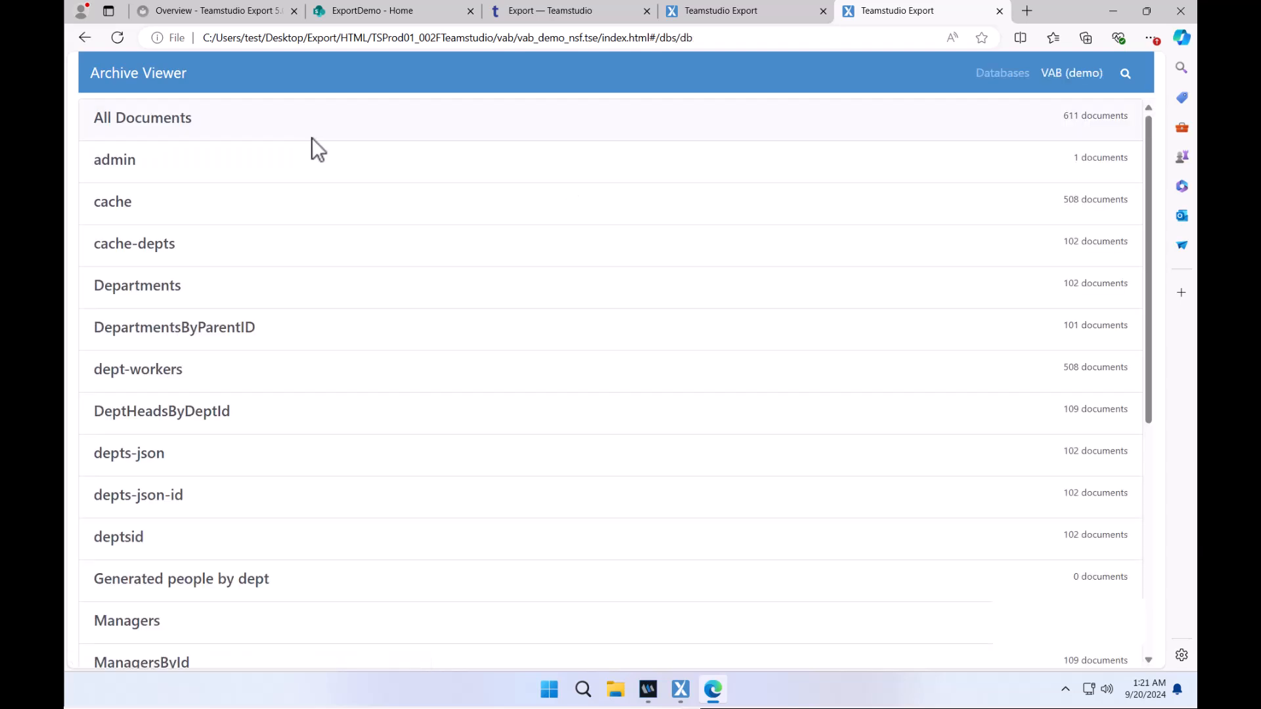
scroll(310, 359, "down", 7)
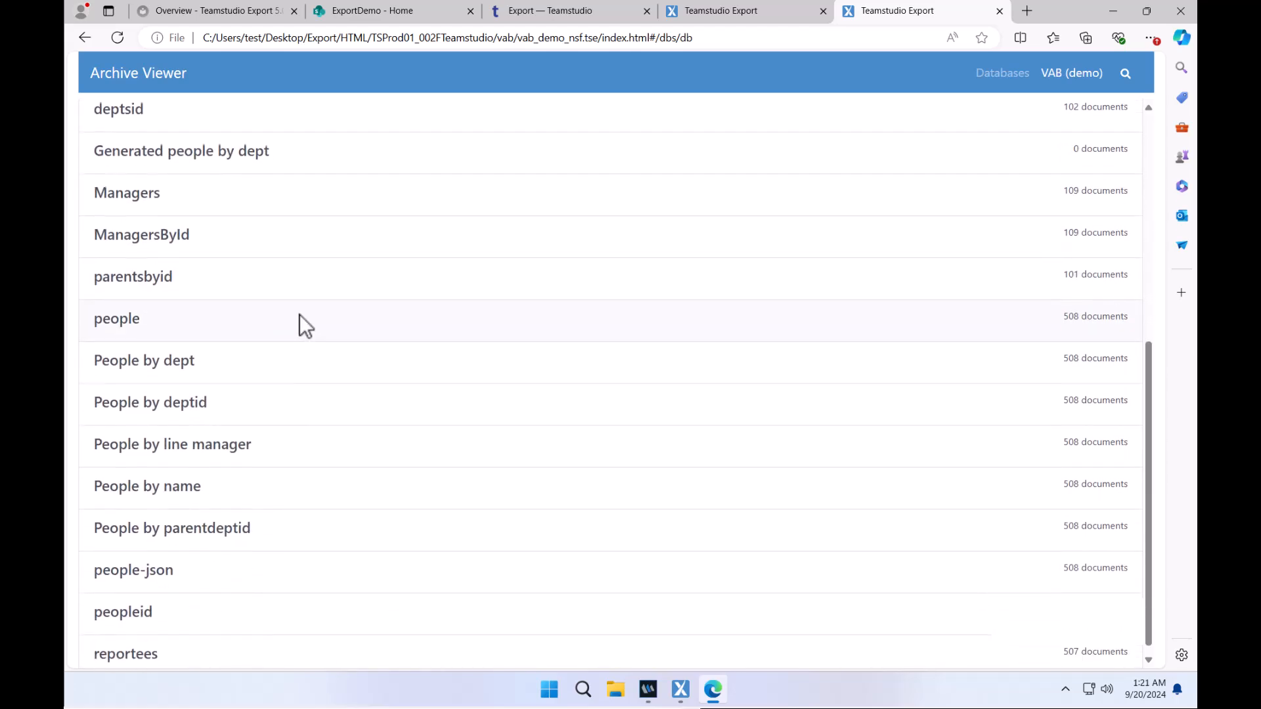
scroll(299, 314, "up", 7)
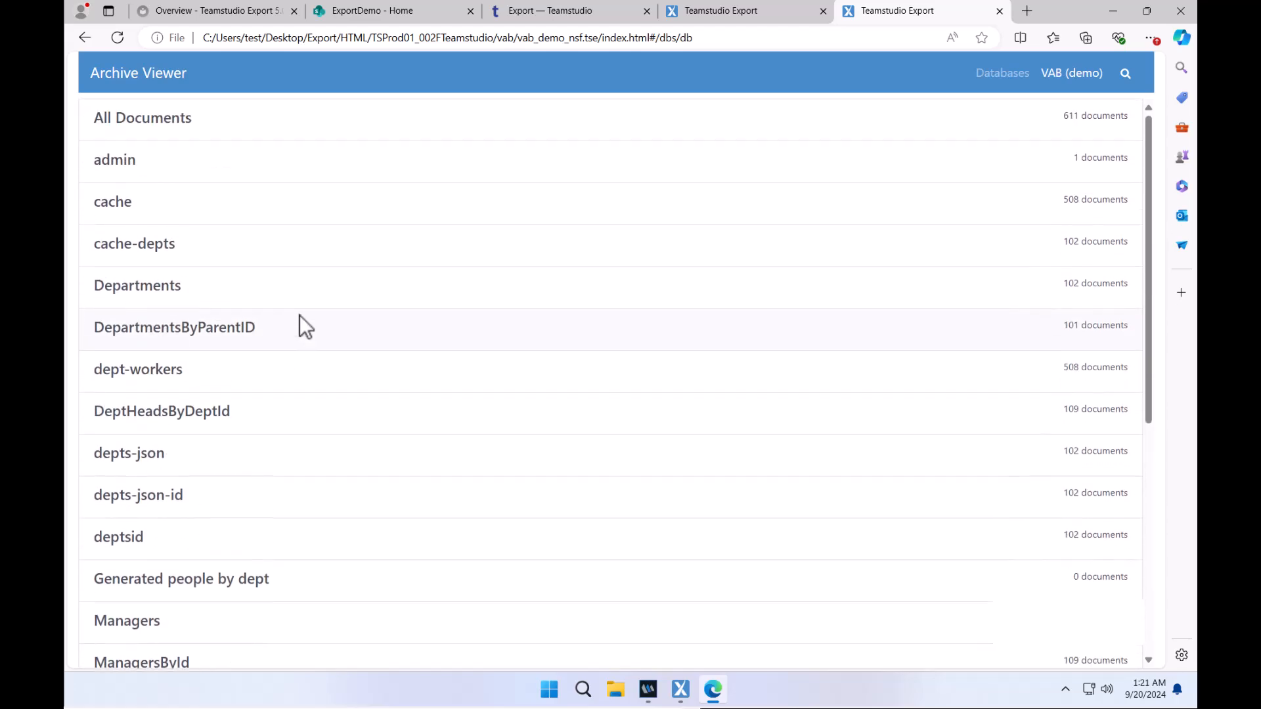
scroll(298, 386, "down", 7)
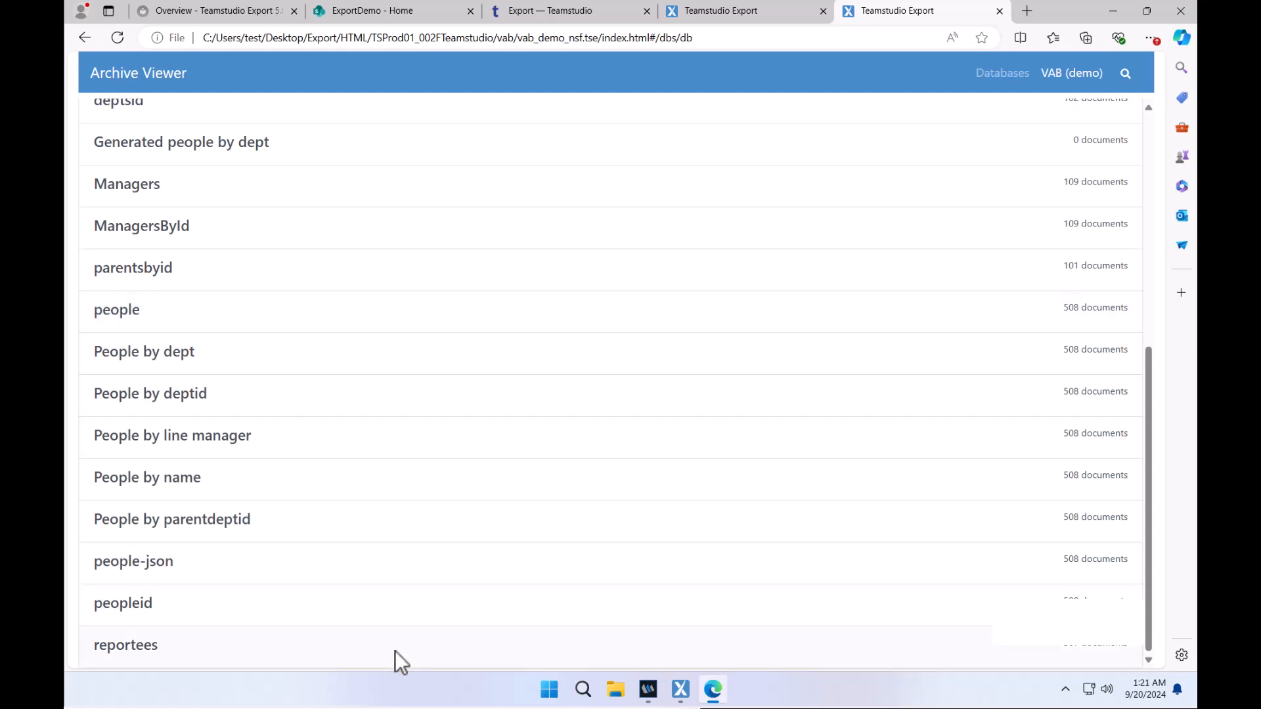
- Open the exported People by name view and open the record of the Account Director, North America in ZES (143)
left_click(247, 488)
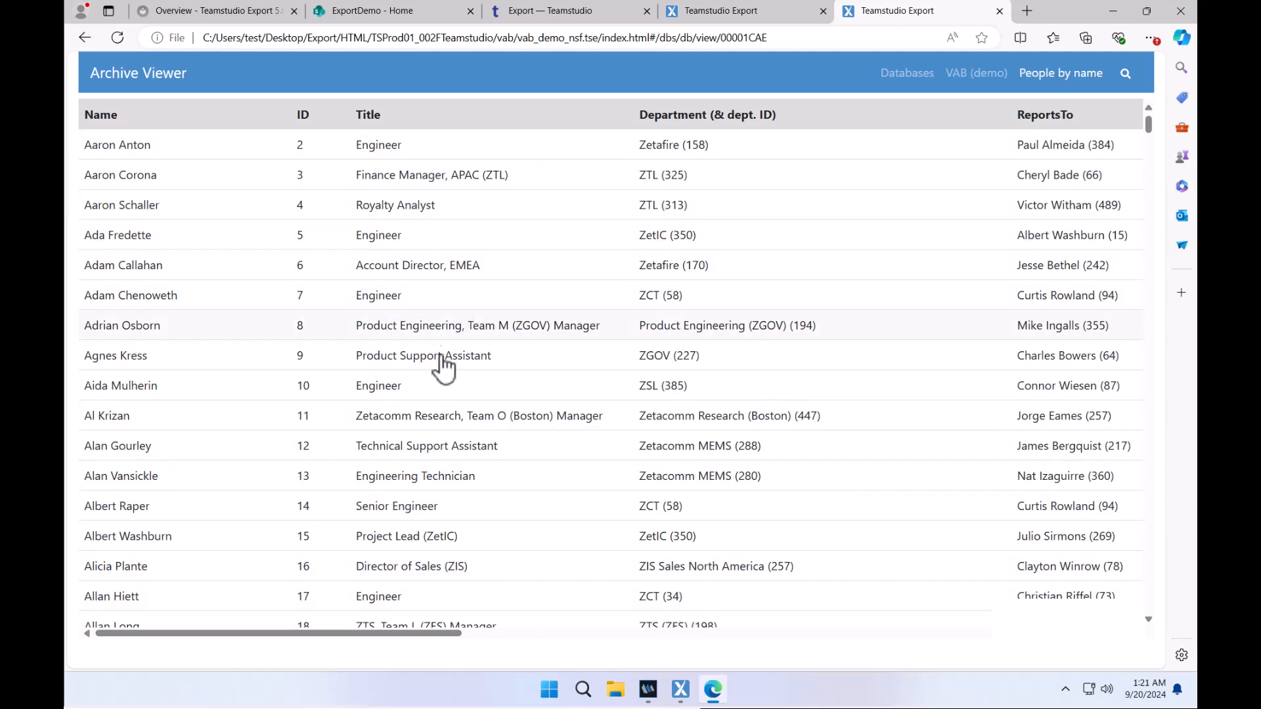
scroll(427, 444, "down", 3)
scroll(424, 442, "down", 9)
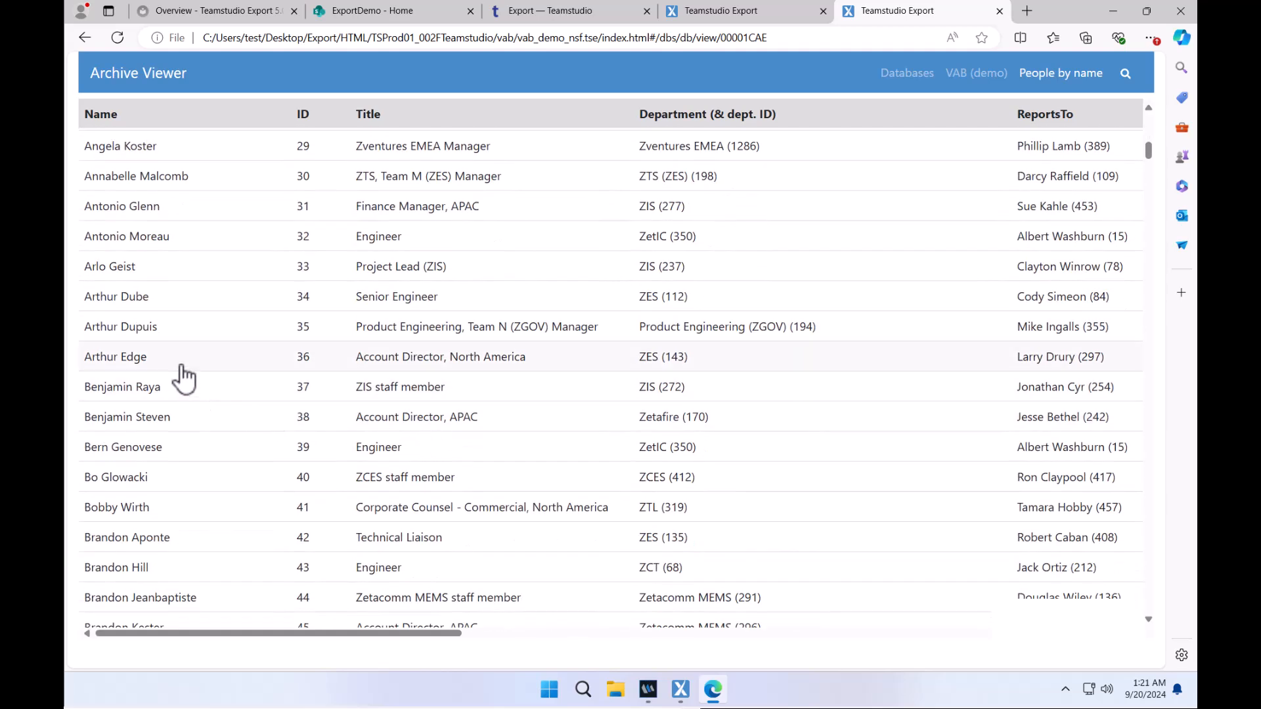
left_click(351, 359)
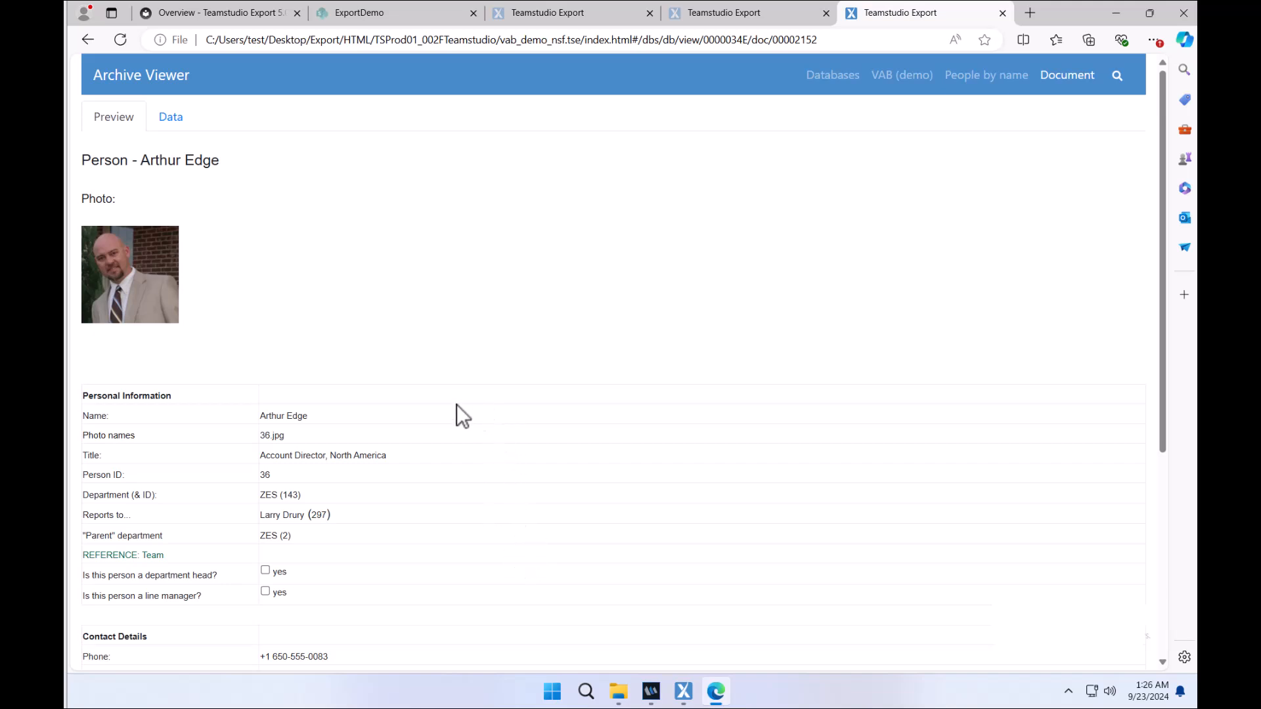
- Examine the exported person document, including its photo, personal information, contact details and location sections
scroll(534, 525, "down", 2)
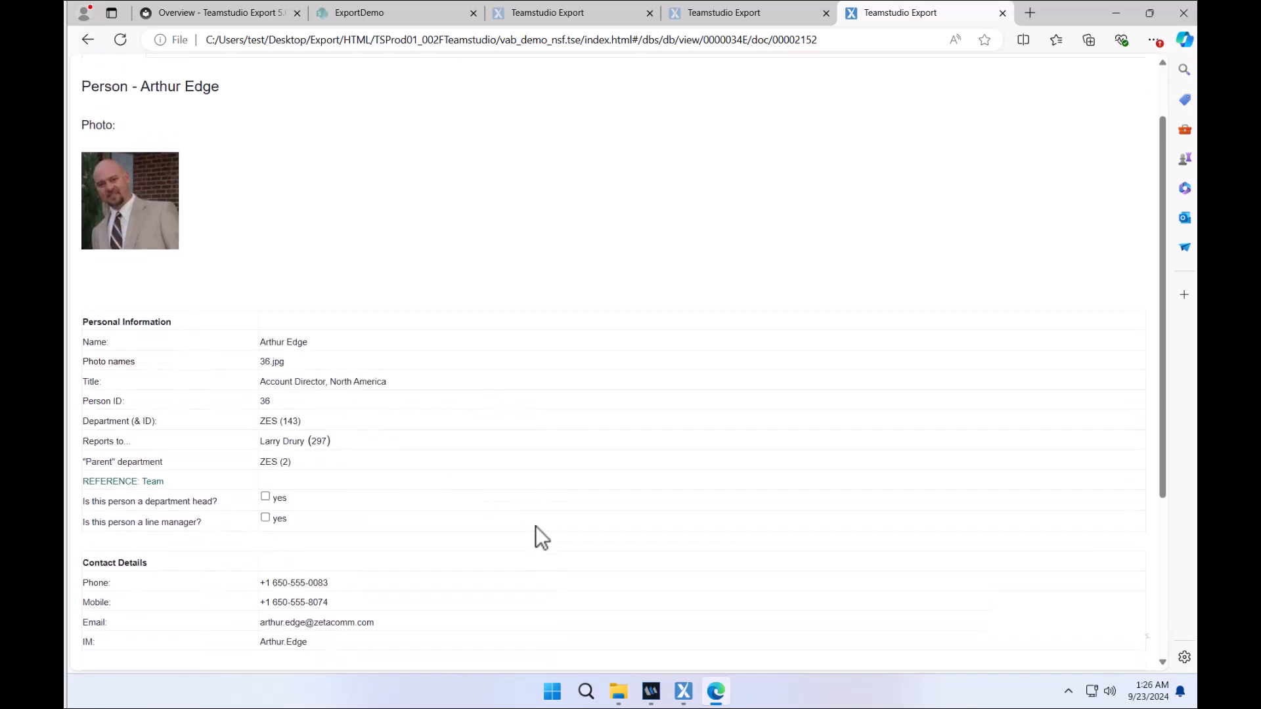
scroll(535, 526, "down", 1)
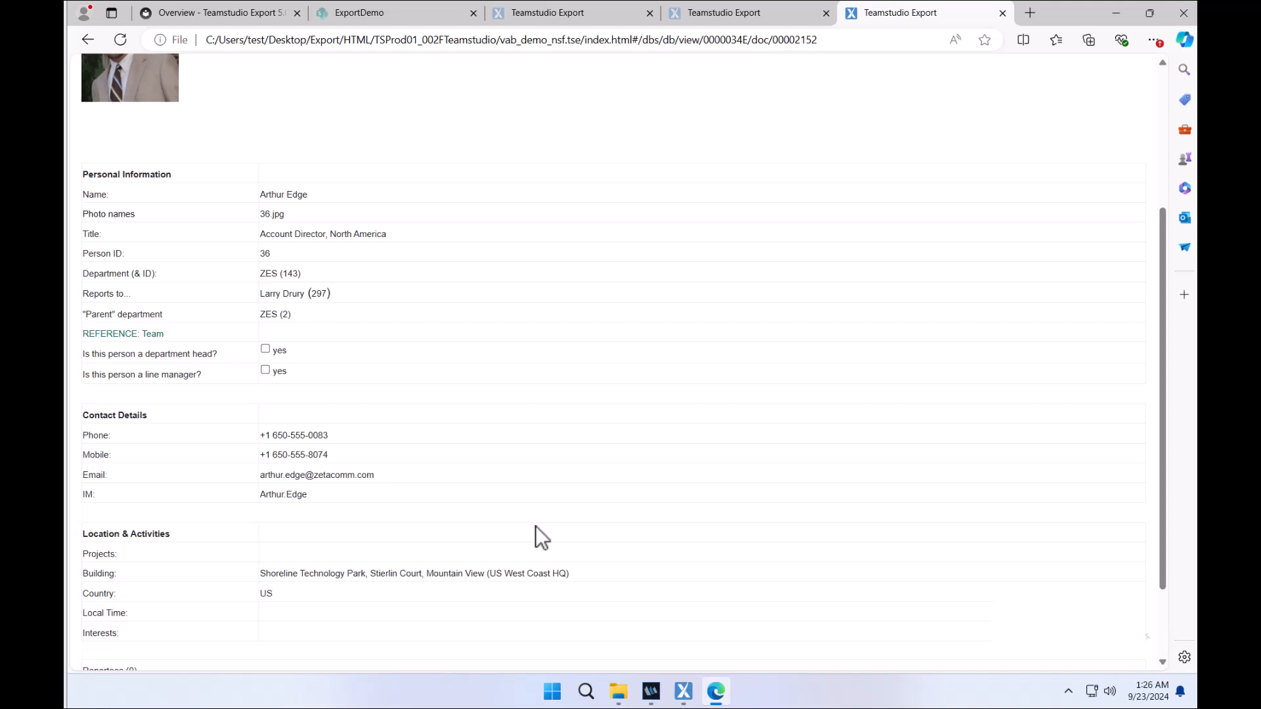
scroll(535, 527, "down", 1)
scroll(535, 526, "up", 1)
scroll(534, 527, "up", 3)
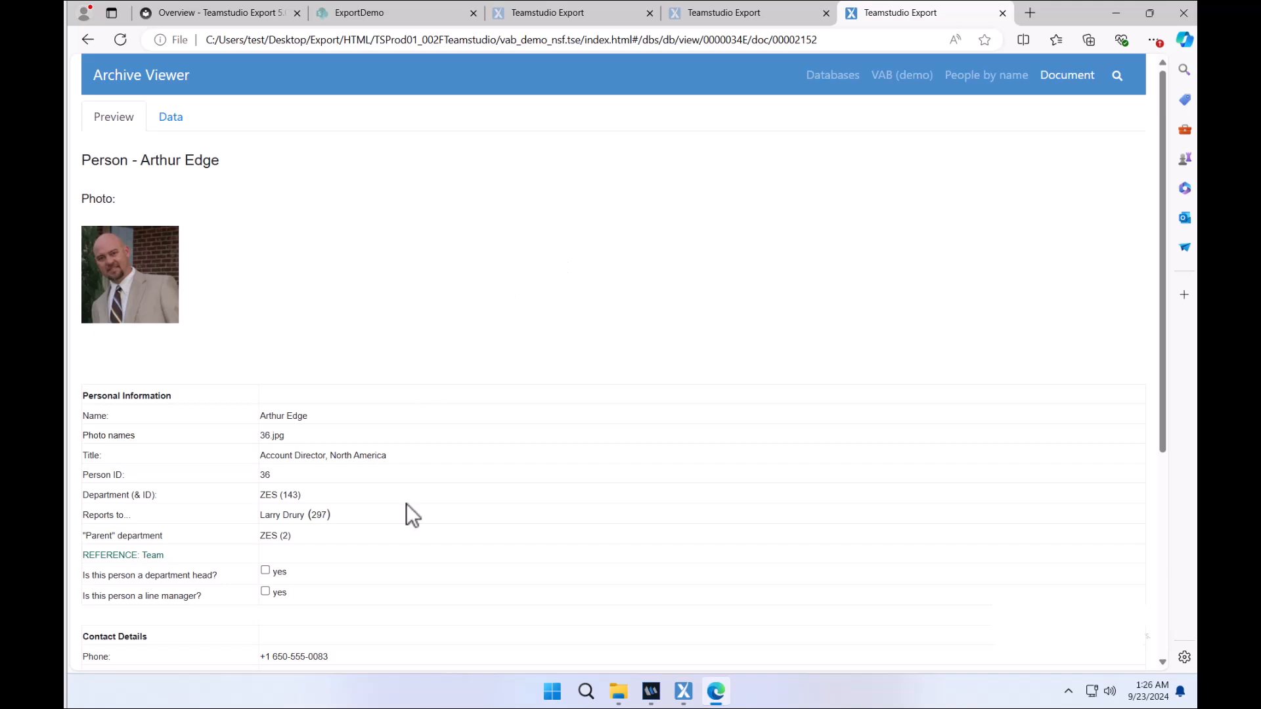
scroll(338, 570, "down", 2)
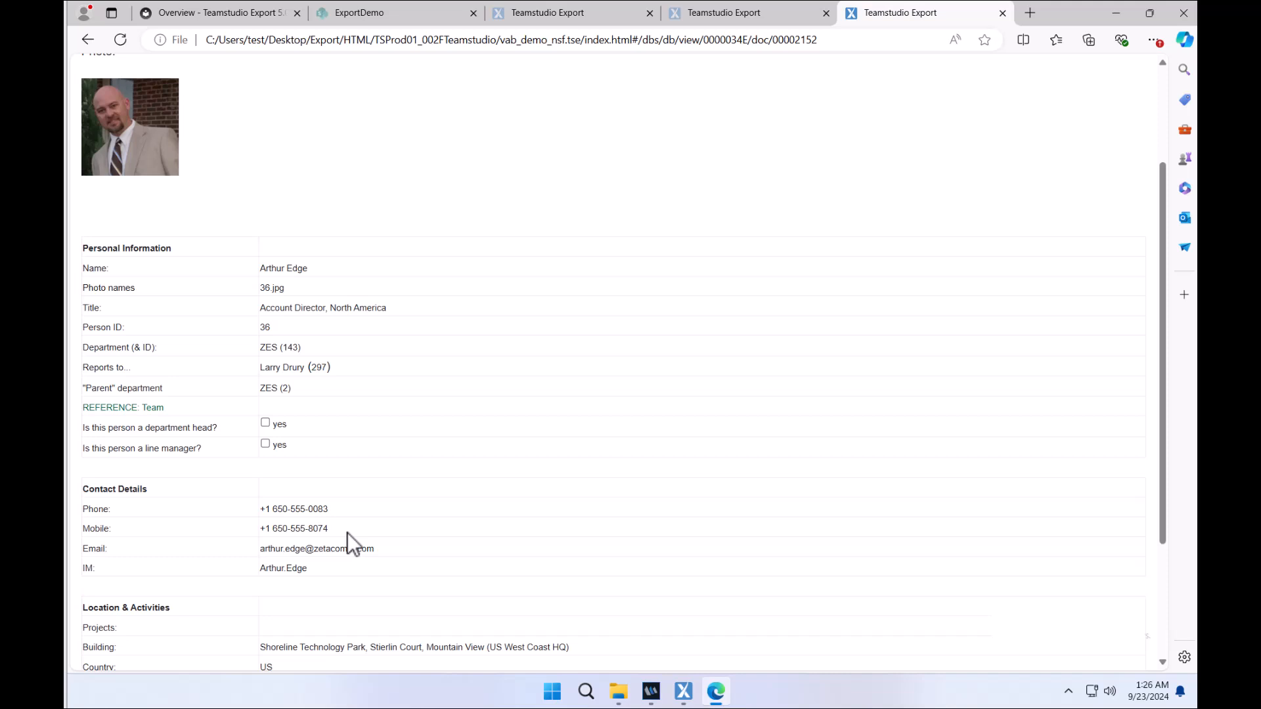
scroll(348, 533, "down", 1)
scroll(348, 534, "up", 1)
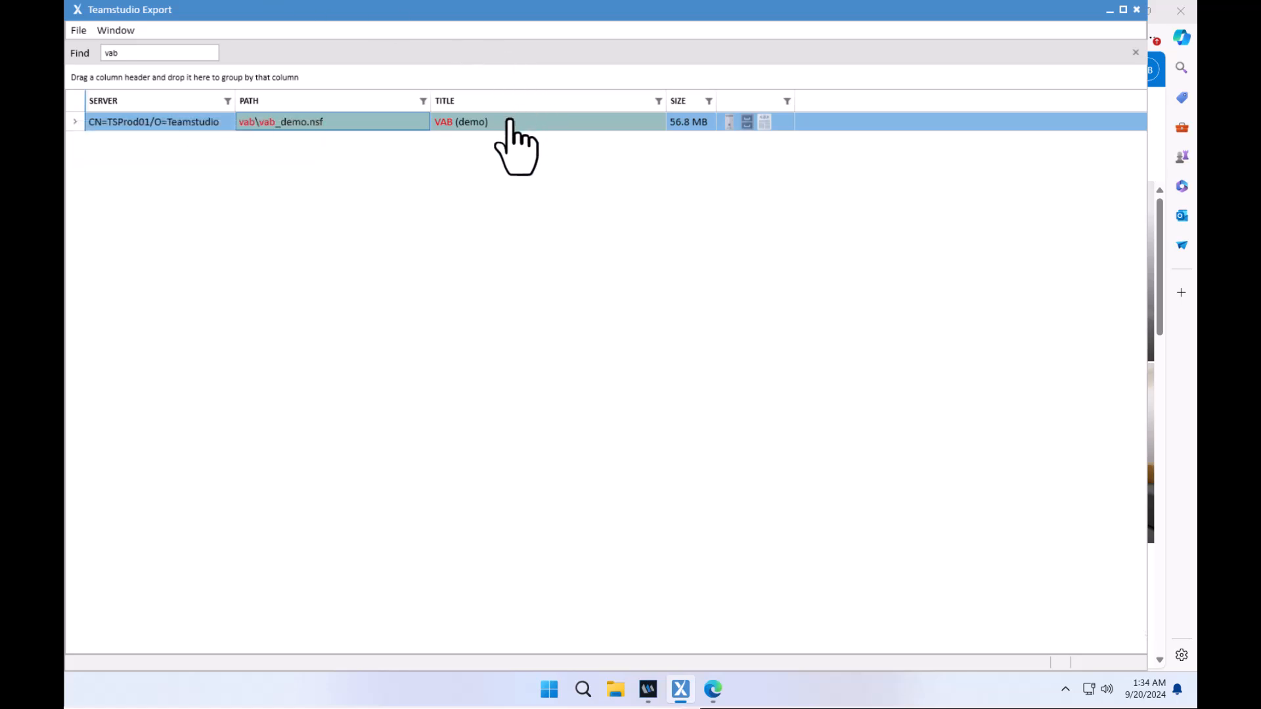
- Start a data export of the VAB (demo) database with SharePoint List as output and open the list of SharePoint sites
right_click(371, 124)
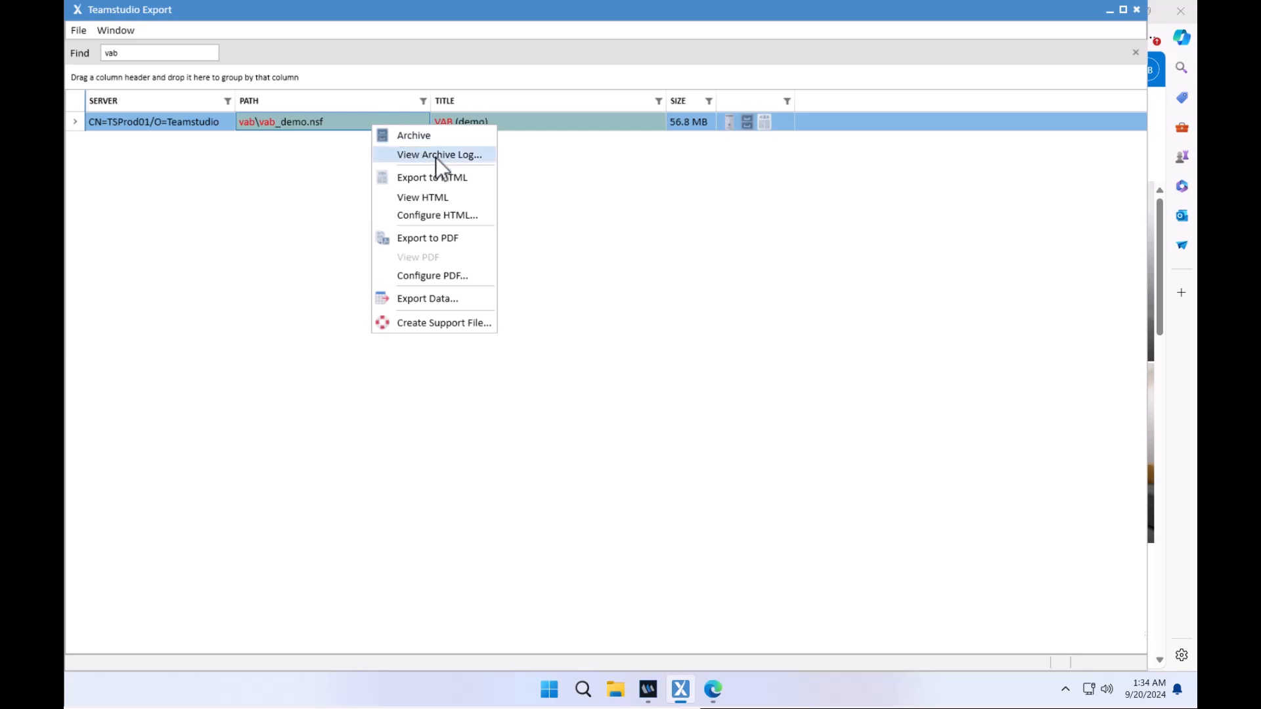
left_click(442, 300)
left_click_drag(240, 15, 538, 100)
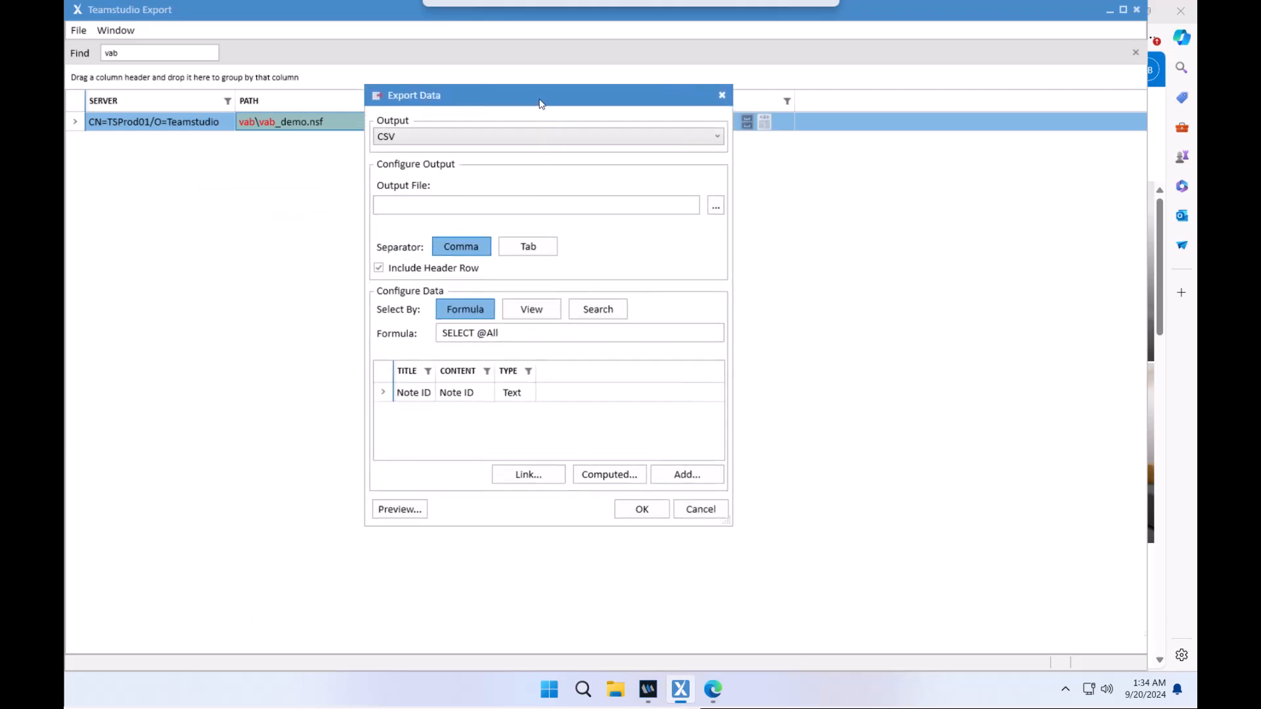
left_click(530, 138)
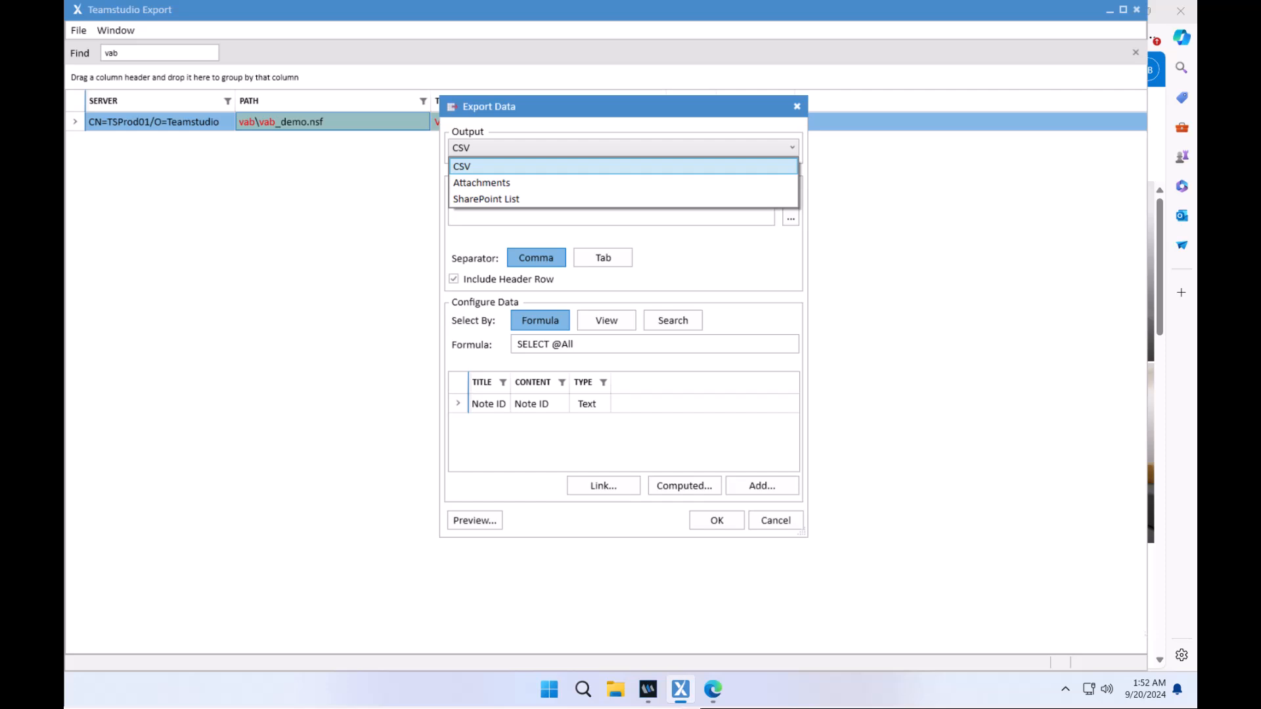
left_click(505, 198)
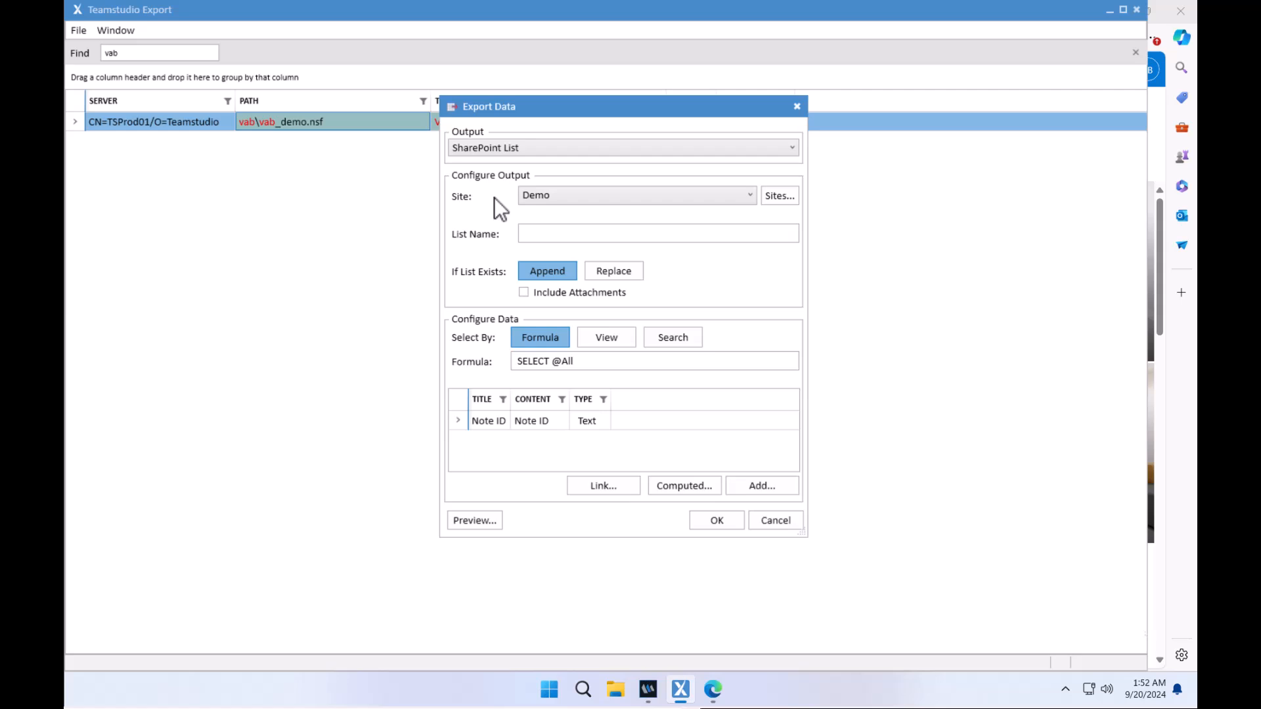
left_click(785, 195)
left_click_drag(277, 8, 551, 158)
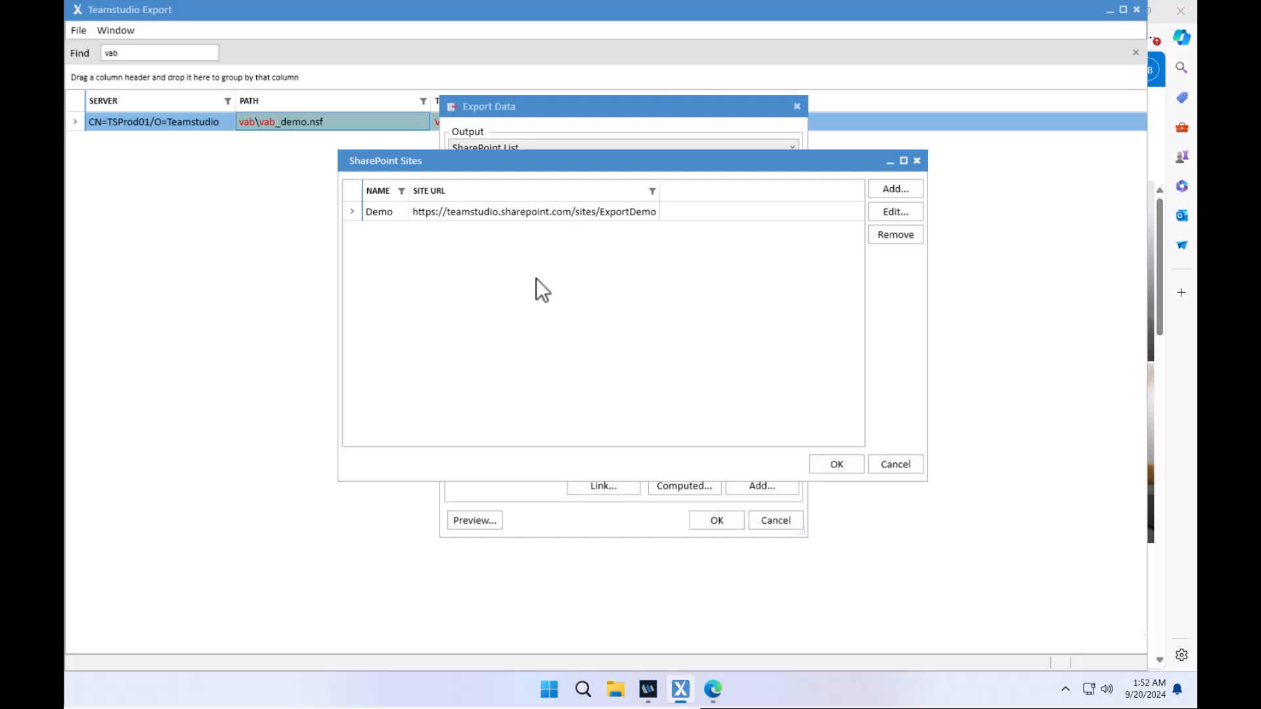
- Try out a new SharePoint site entry with Online (Modern) authentication and discard it
left_click(911, 188)
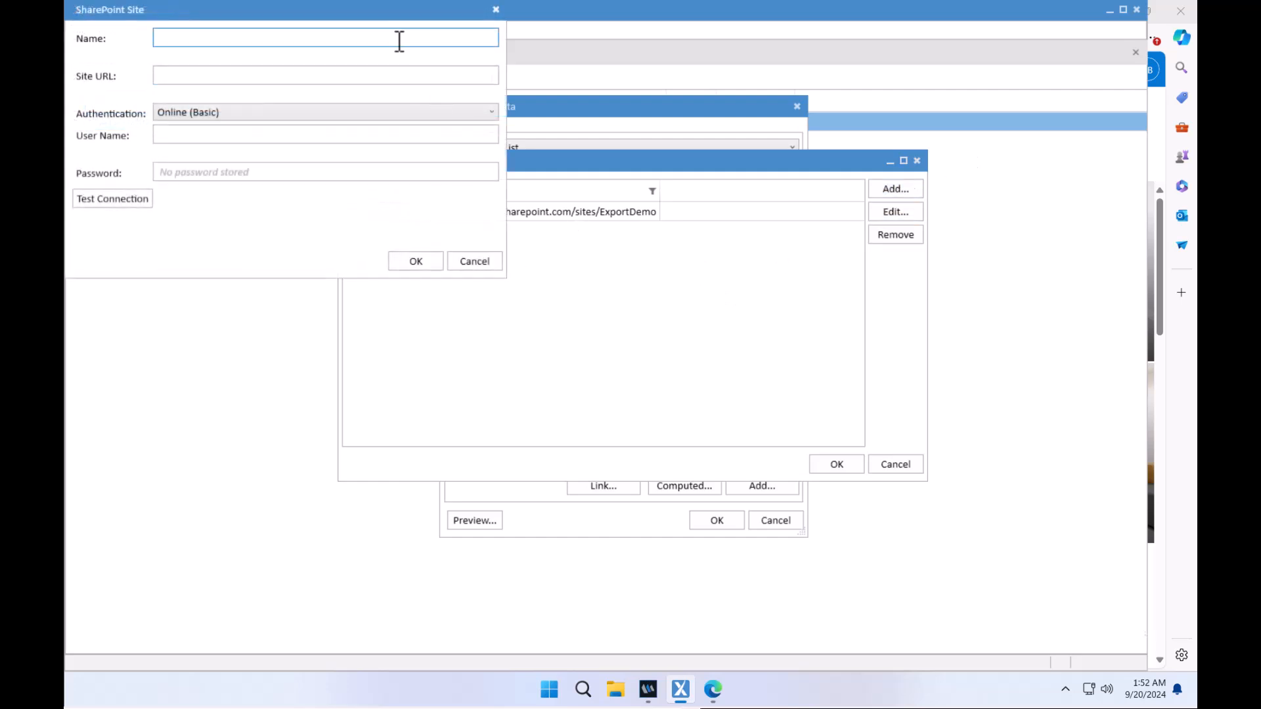
left_click_drag(366, 16, 676, 283)
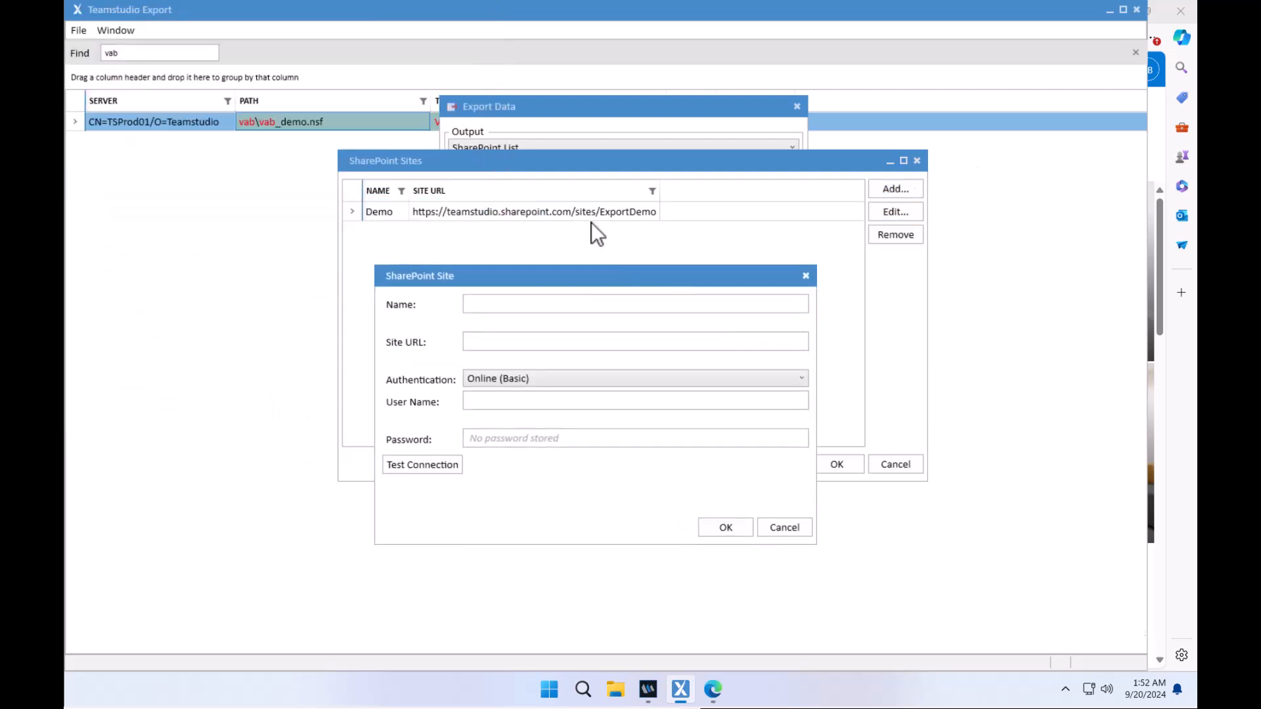
left_click(599, 309)
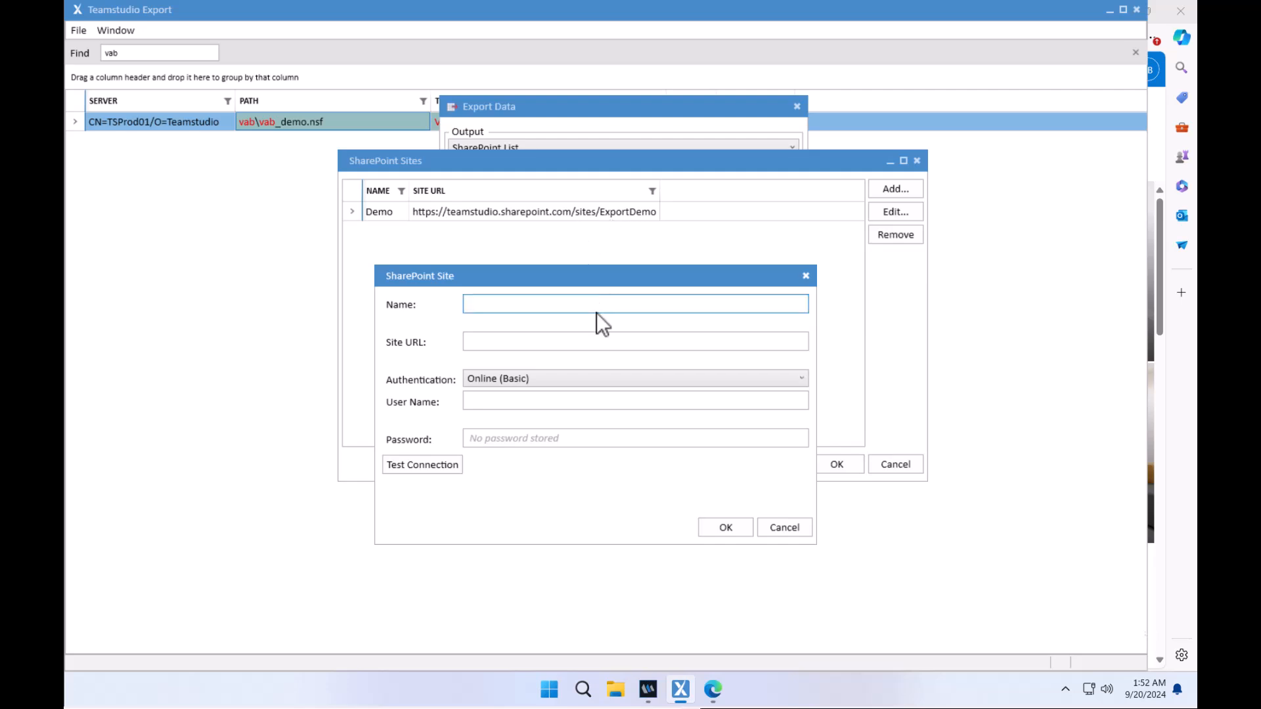
left_click(579, 379)
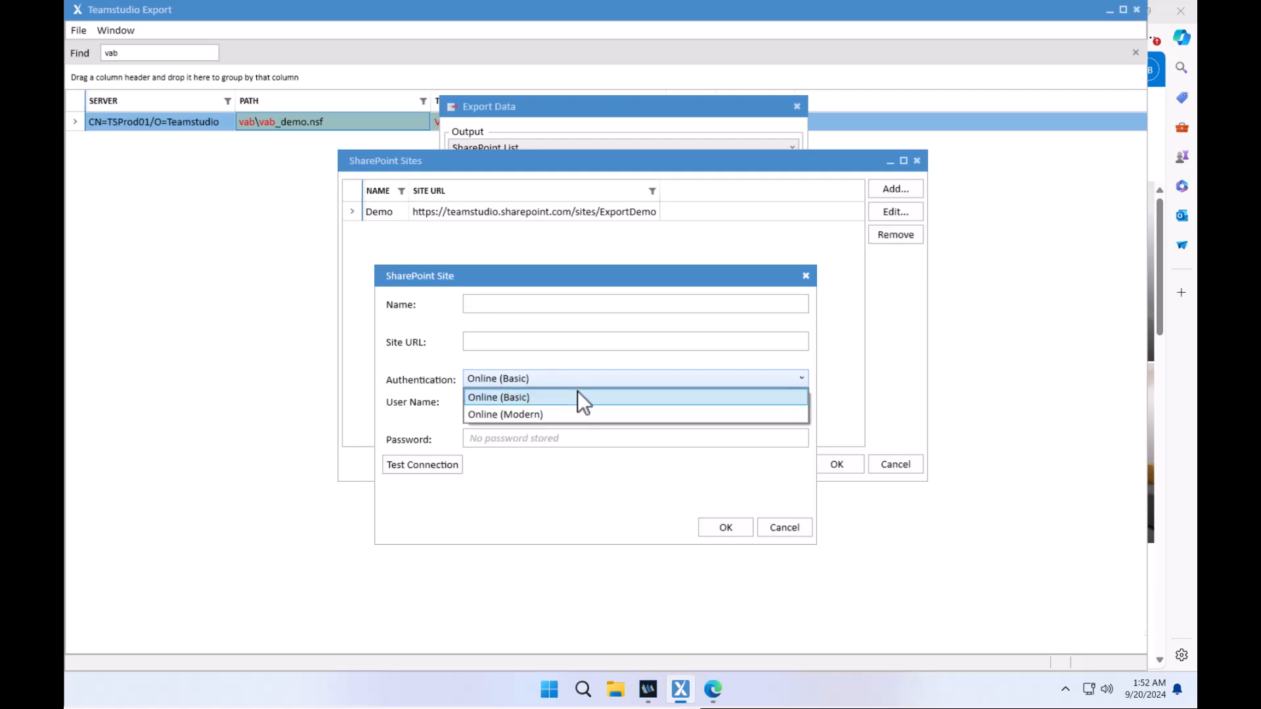
left_click(574, 409)
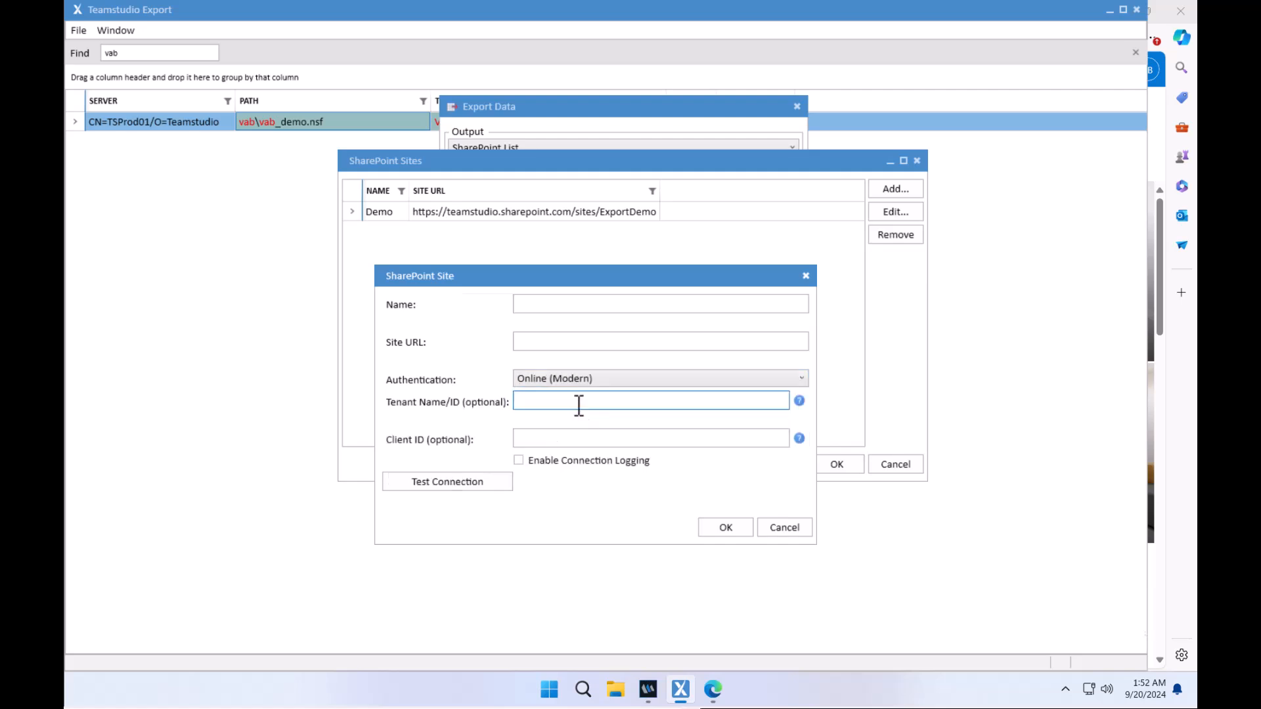
left_click(630, 377)
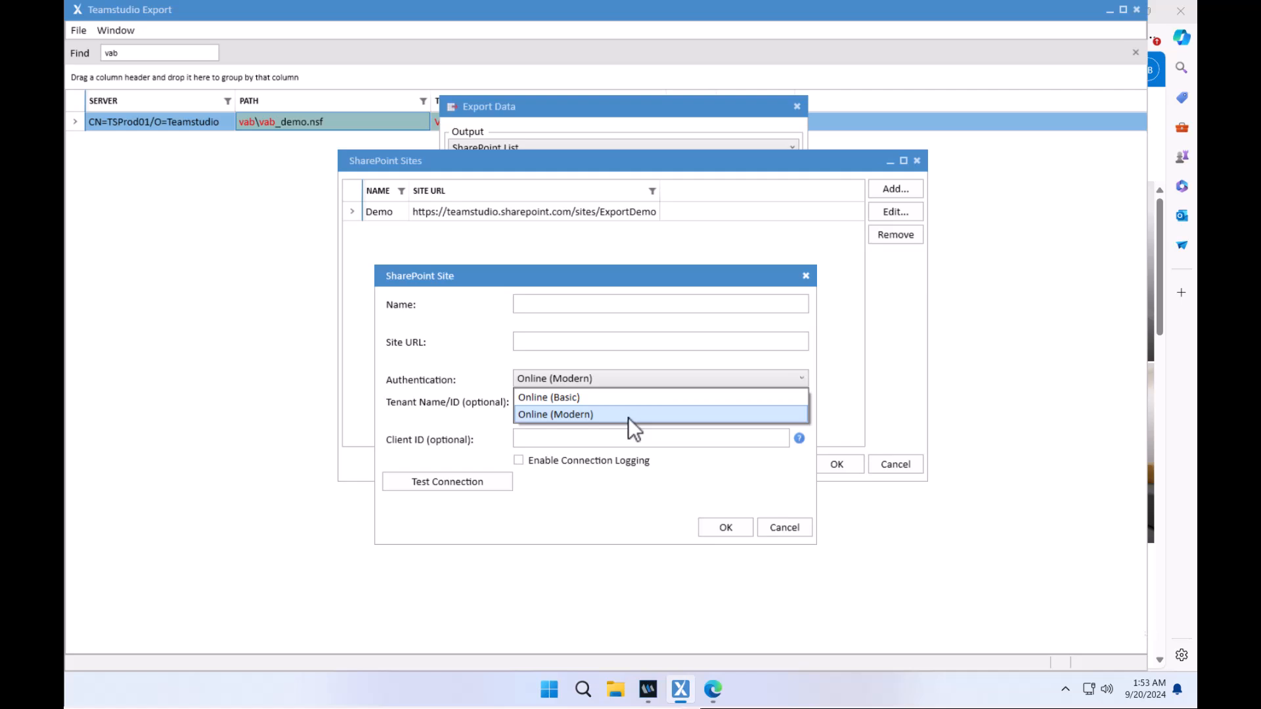
left_click(628, 415)
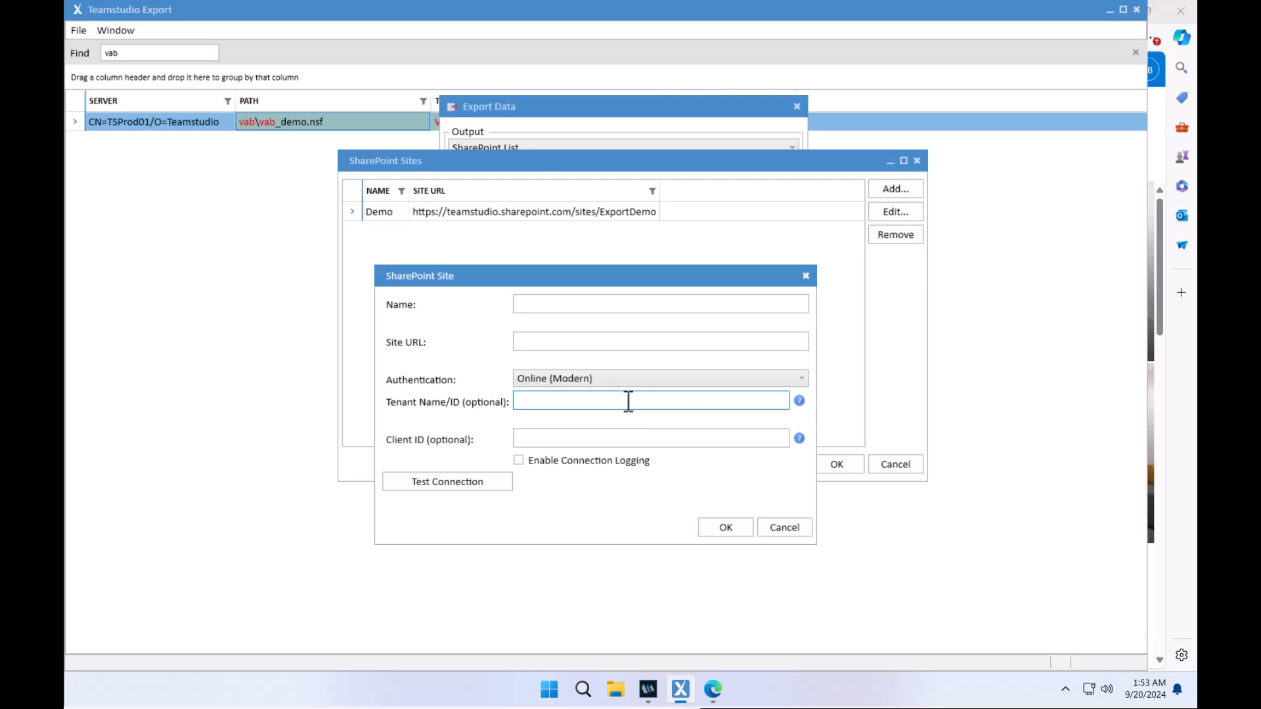
left_click(784, 528)
- Review the existing Demo site's URL and authentication settings and close them without saving changes
left_click(579, 212)
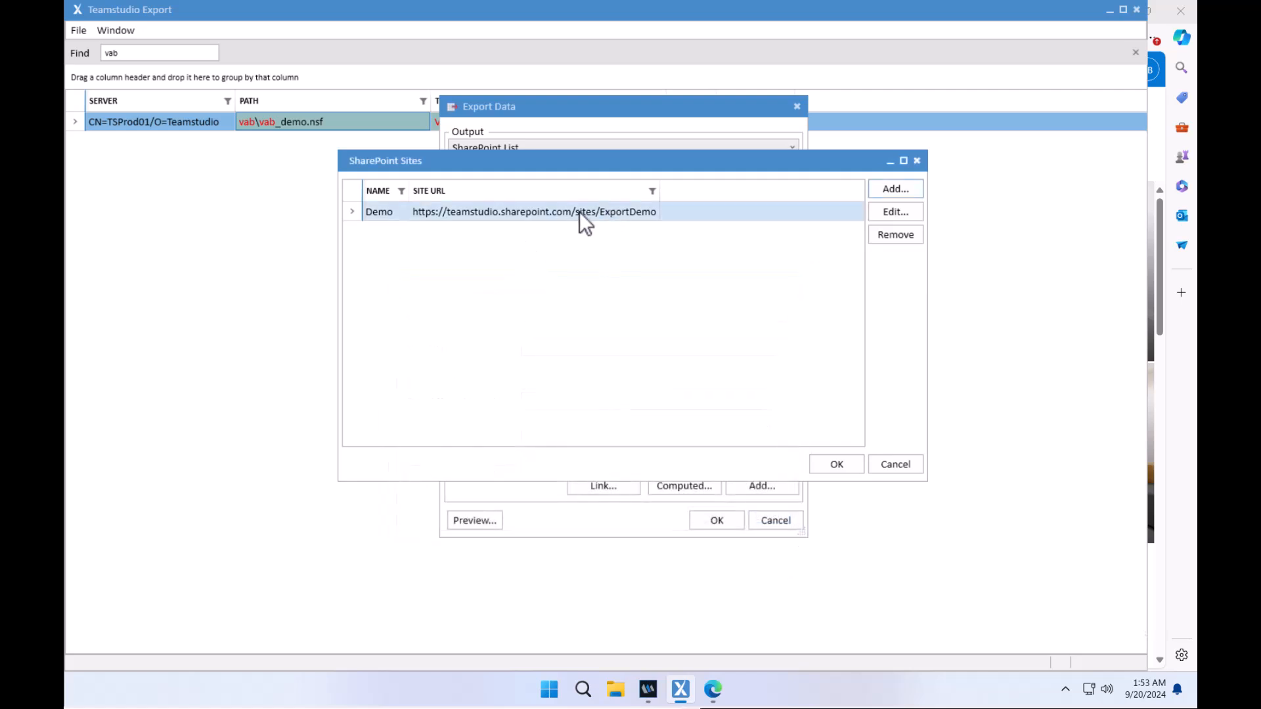
left_click(890, 212)
left_click_drag(381, 8, 735, 202)
left_click_drag(815, 268, 529, 276)
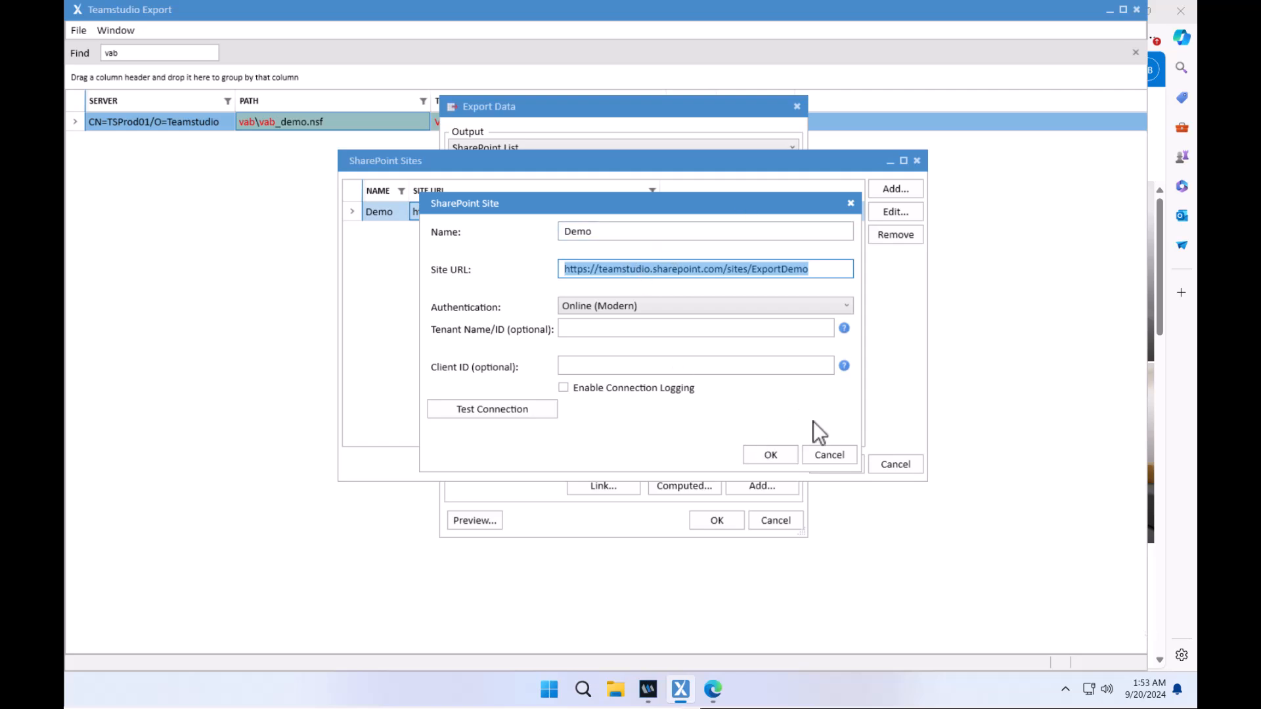
left_click(831, 454)
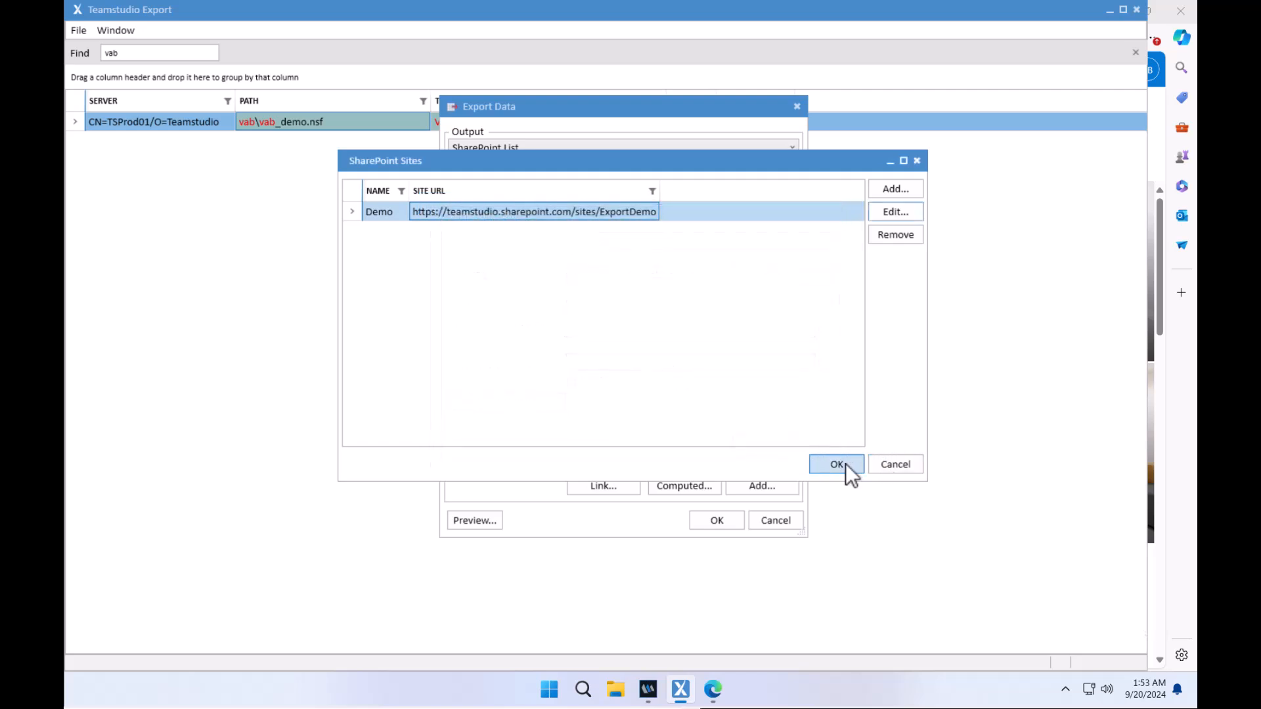
- Close the sites list, name the SharePoint list VAB Demo on the Demo site, and include attachments
left_click(885, 468)
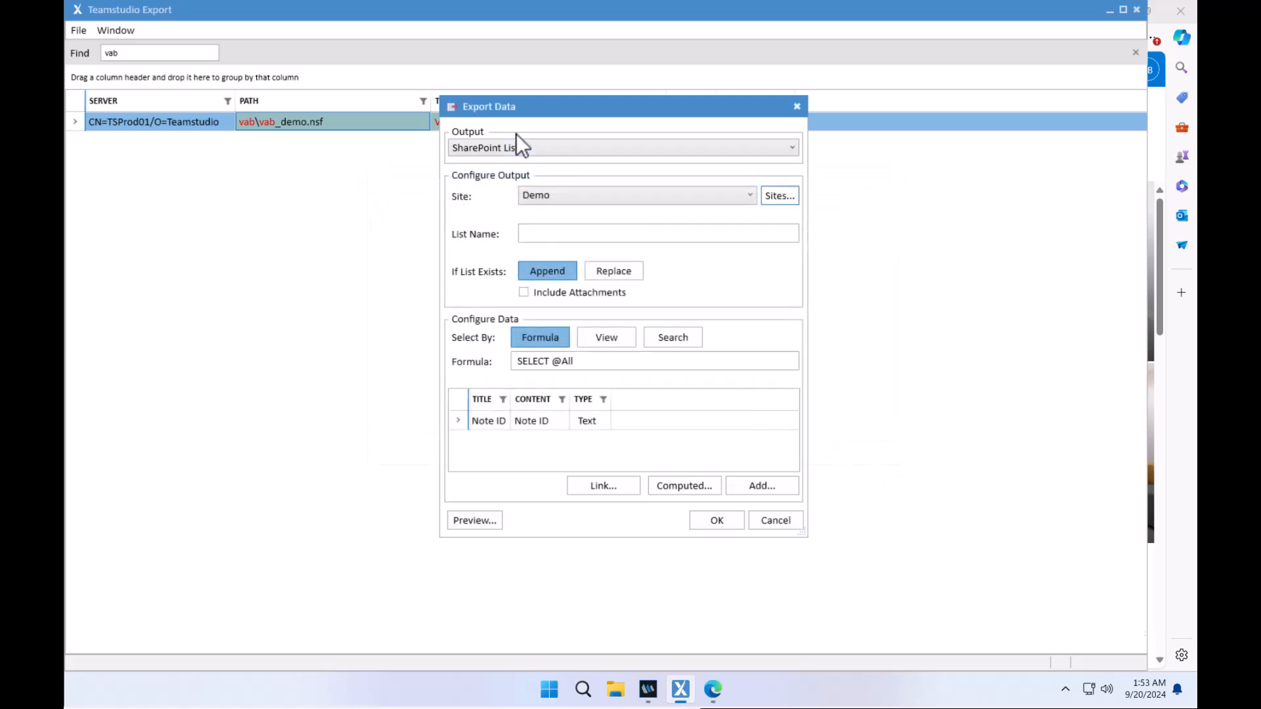
left_click(587, 199)
left_click(586, 200)
left_click(576, 235)
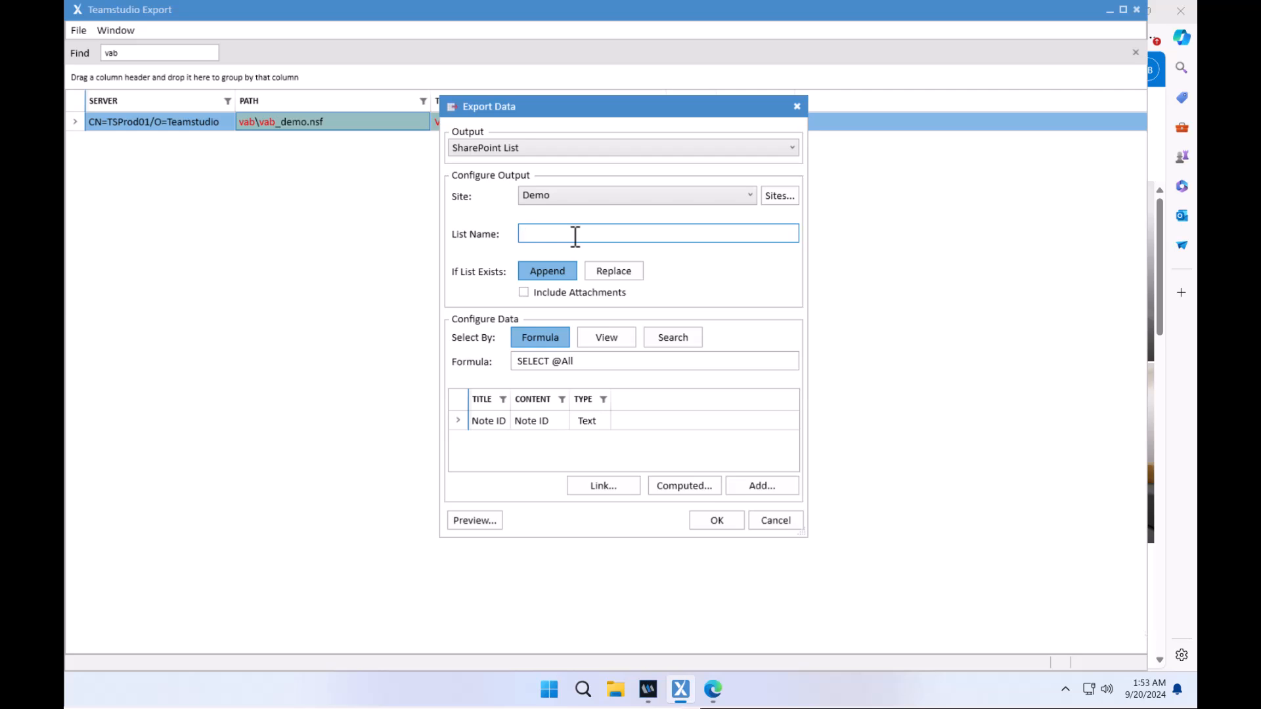
type("Va")
key("BackSpace")
type("AB Demo")
left_click(523, 293)
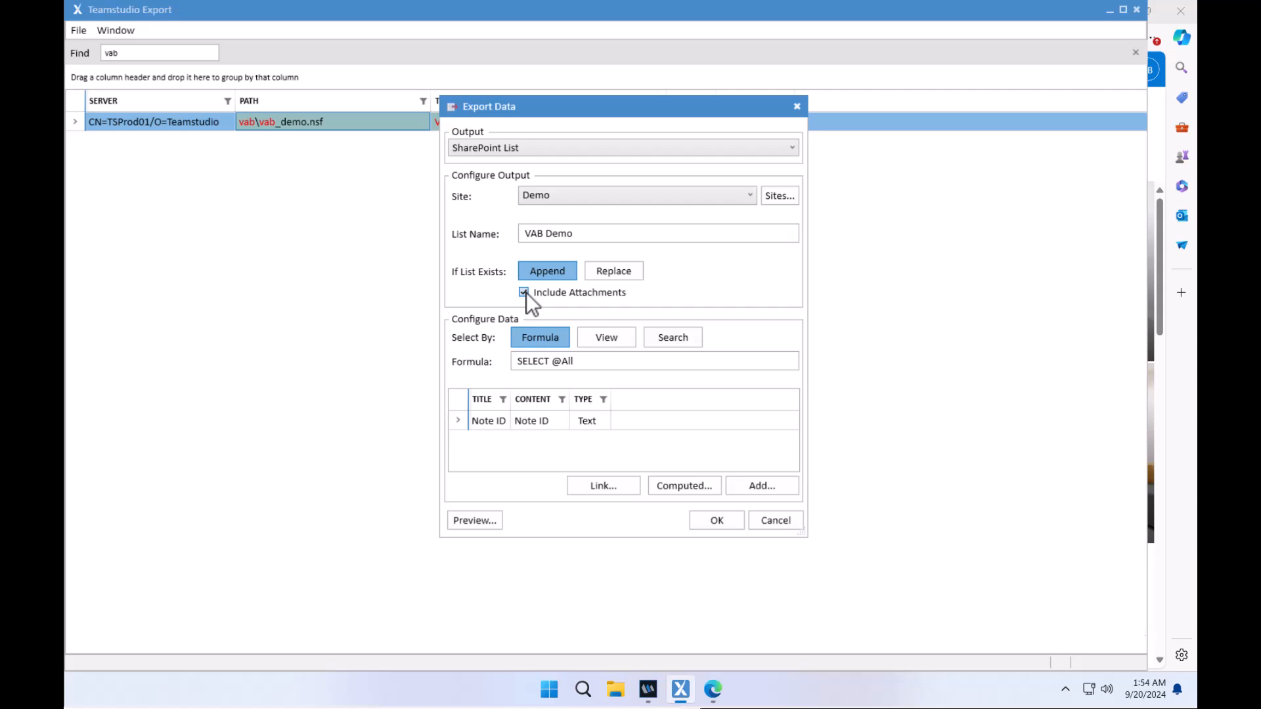
- Select the export data by the People by name view and enlarge the dialog to review its columns
left_click(594, 337)
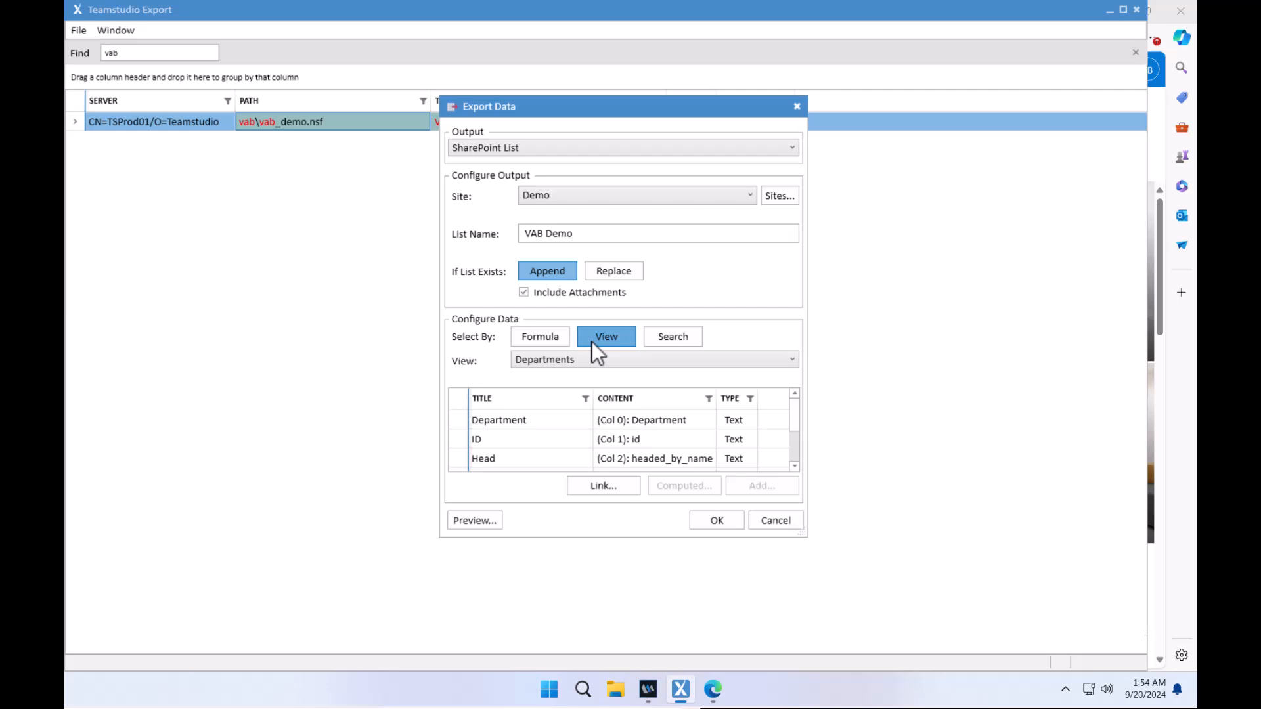
left_click(597, 361)
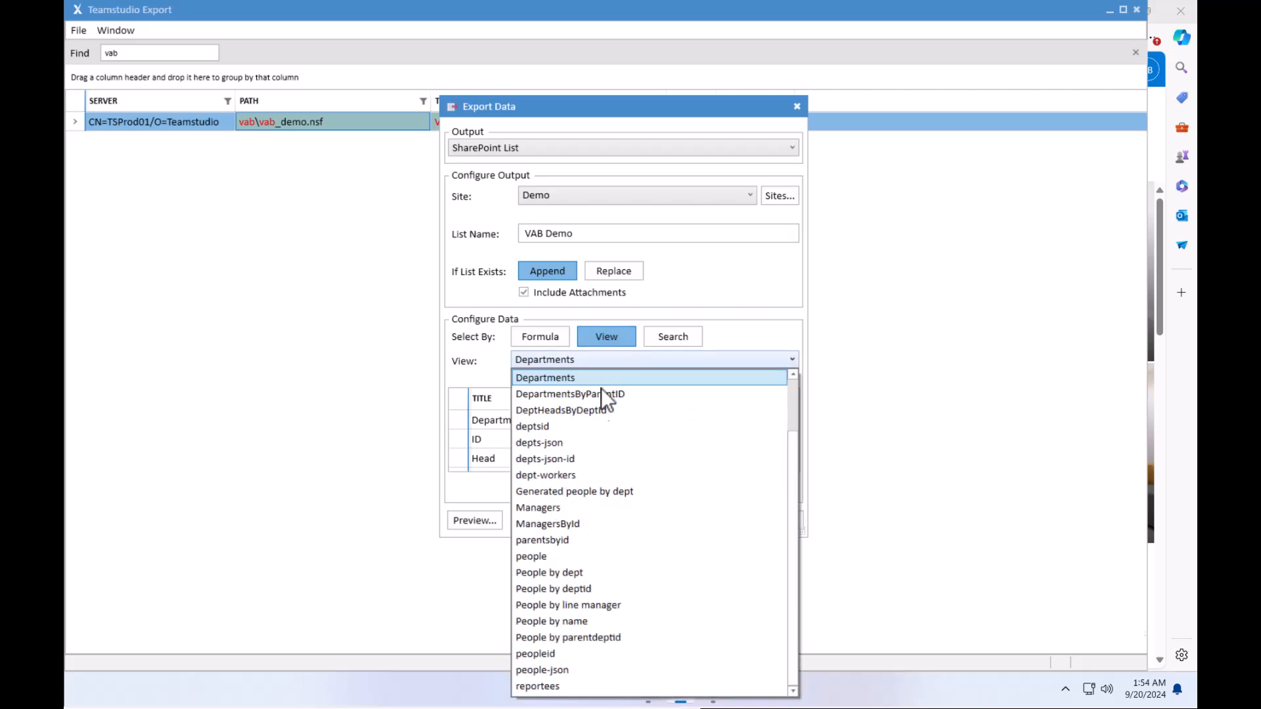
left_click(586, 622)
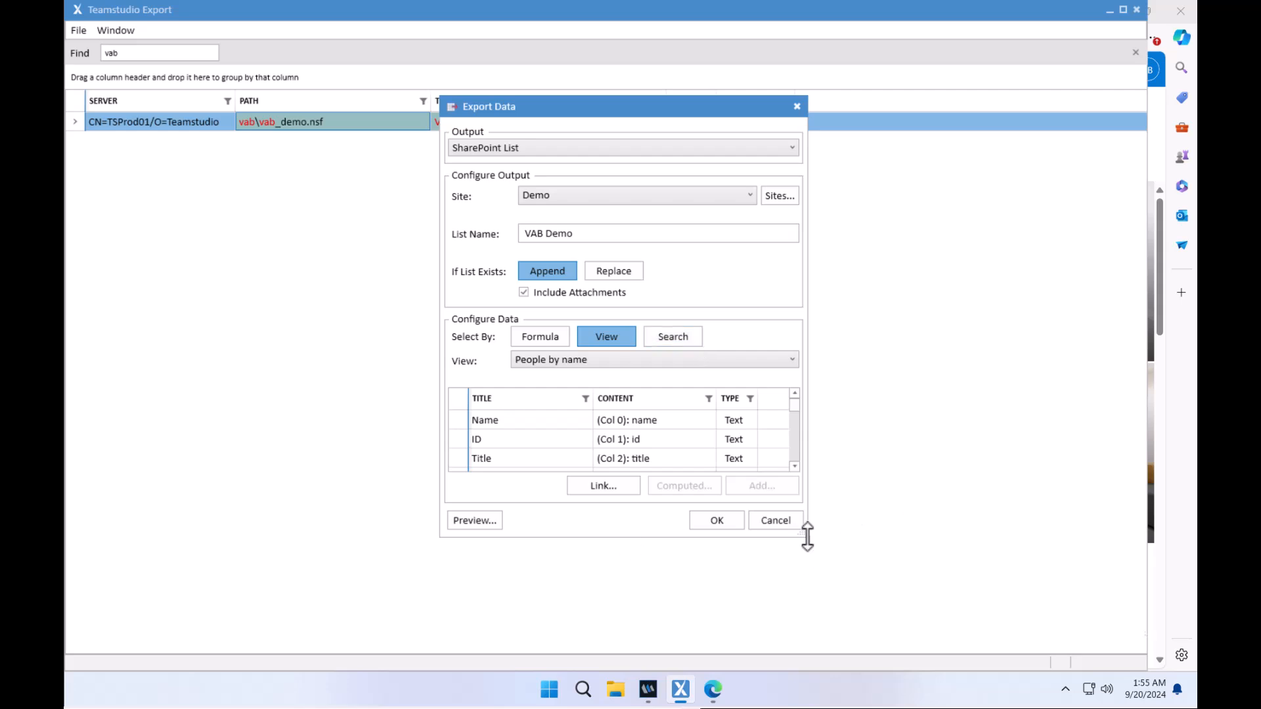
left_click_drag(805, 532, 890, 630)
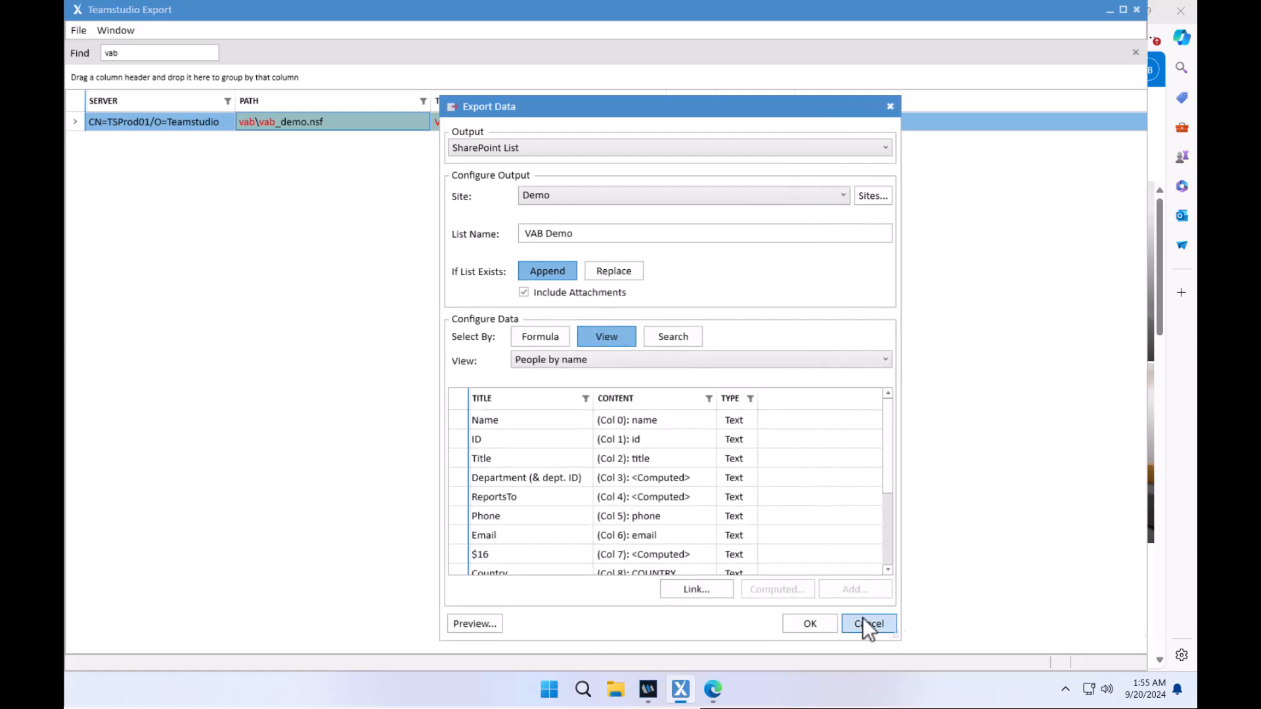
scroll(612, 445, "down", 2)
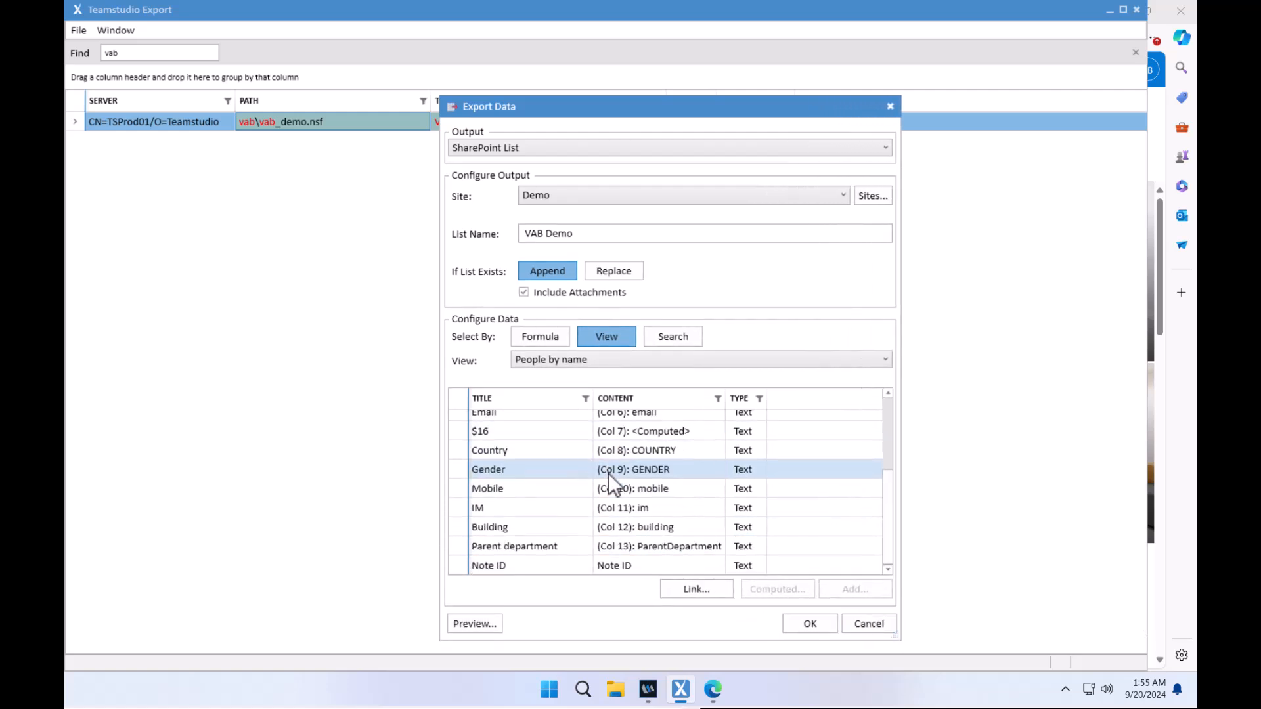
scroll(608, 473, "up", 2)
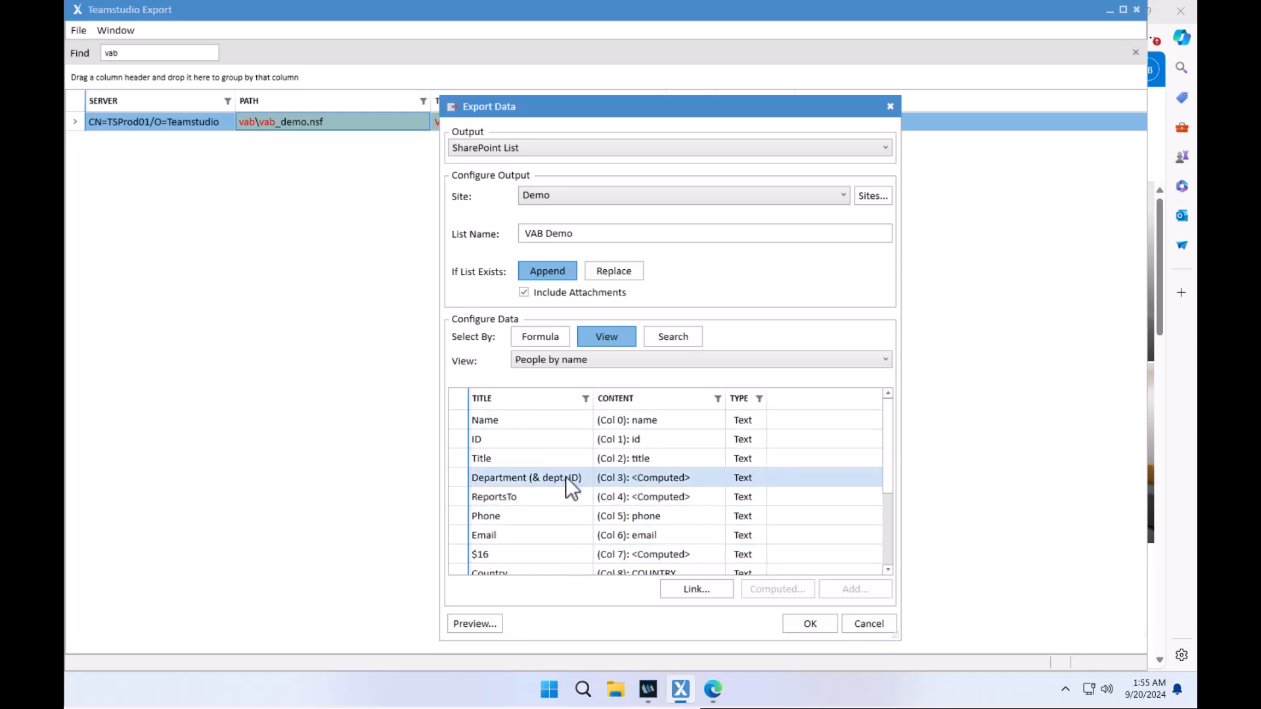
- Preview the People by name data and examine all its columns through to Note ID
left_click(495, 622)
left_click_drag(411, 19, 547, 161)
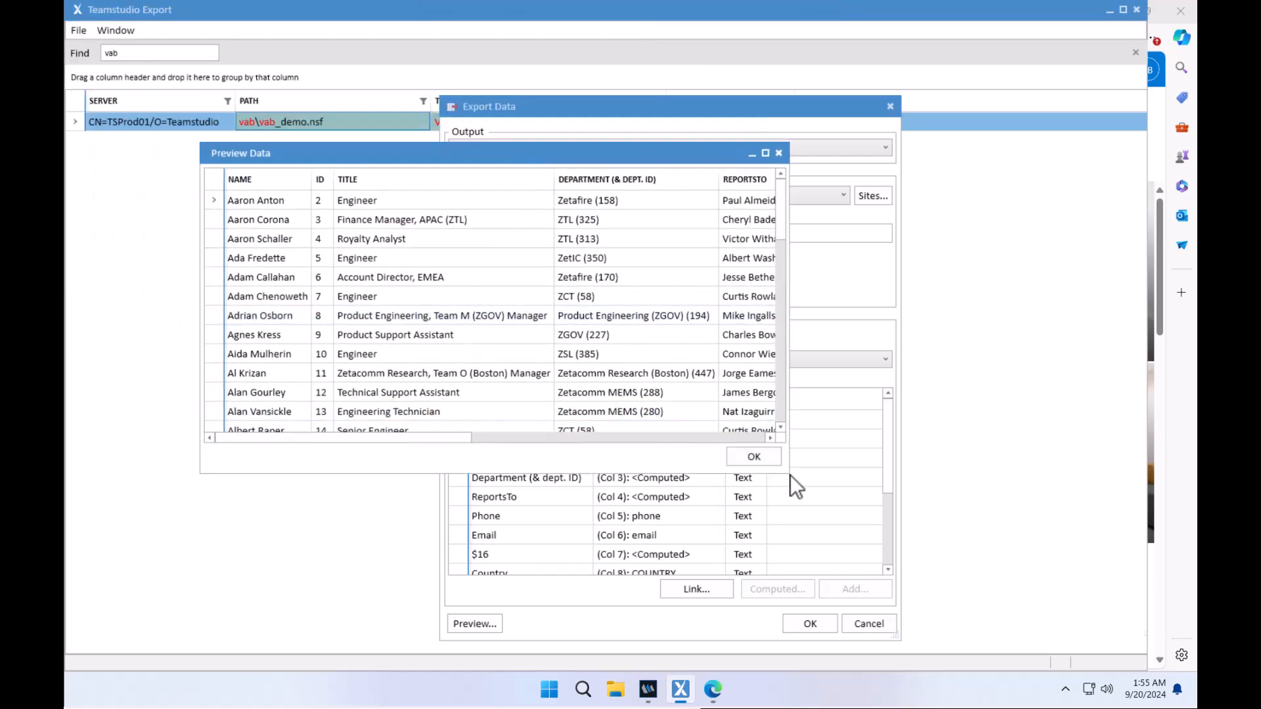
left_click_drag(790, 474, 980, 592)
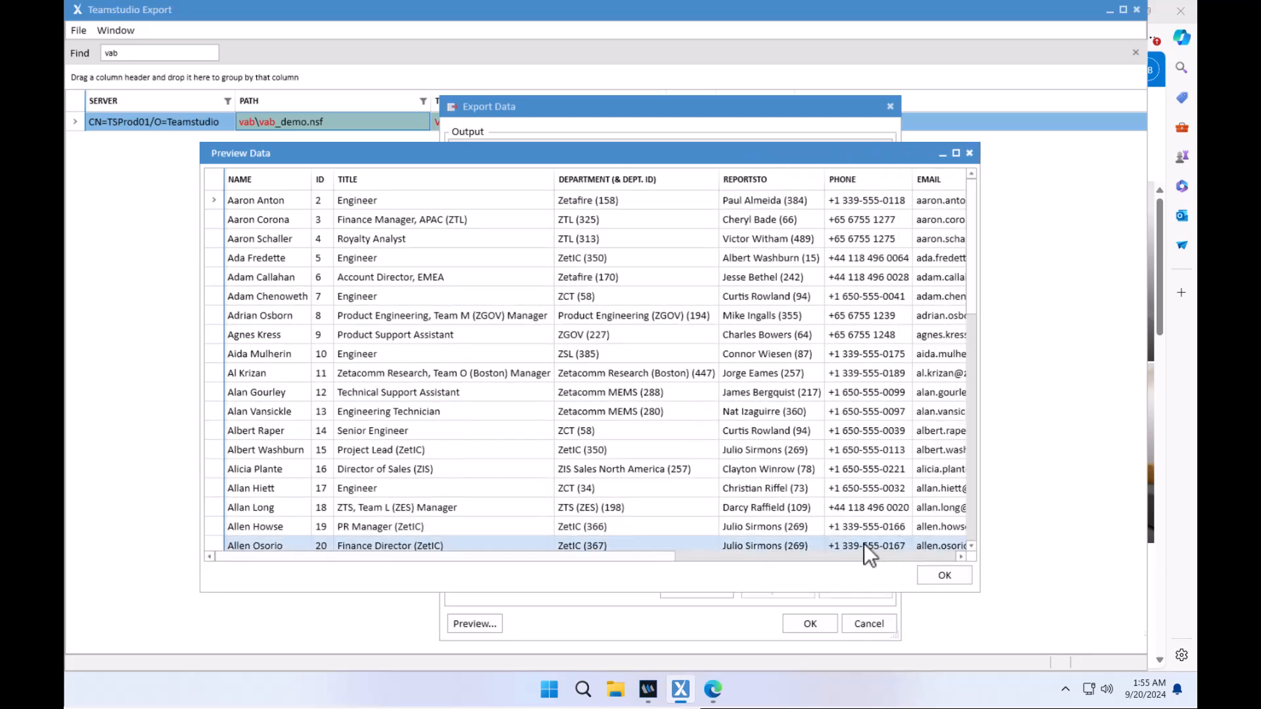
left_click(767, 559)
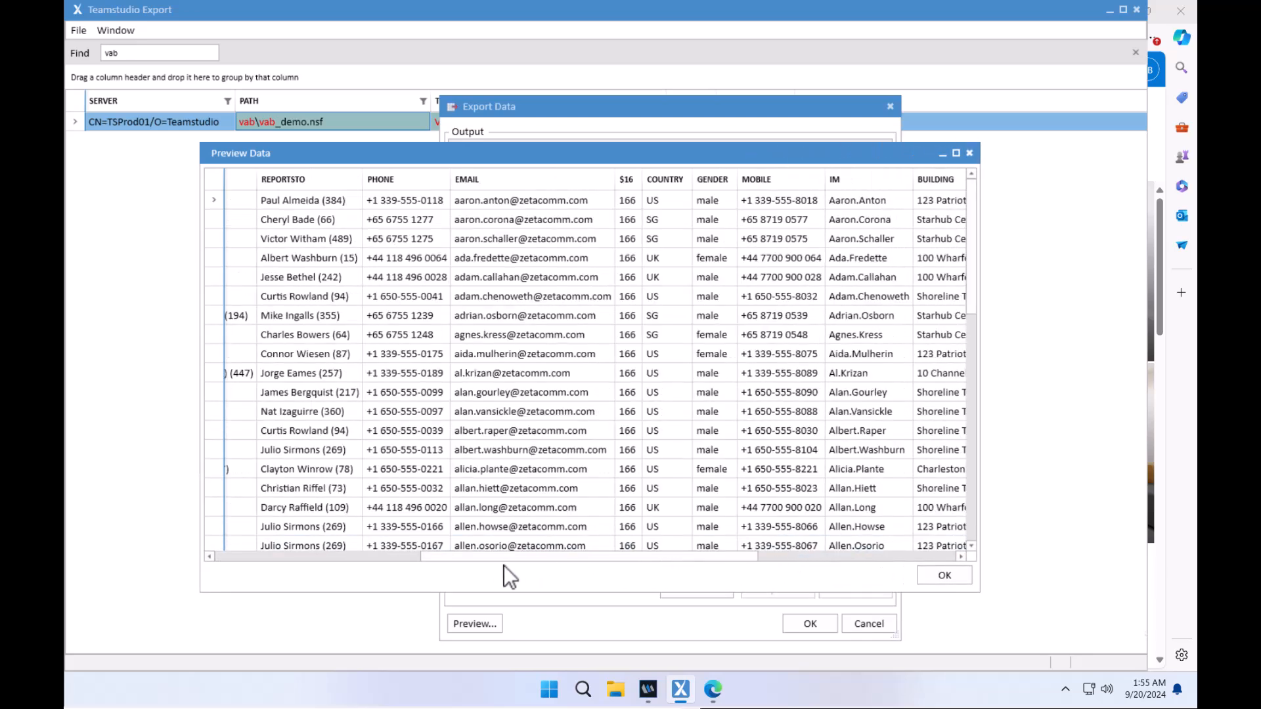
left_click(404, 555)
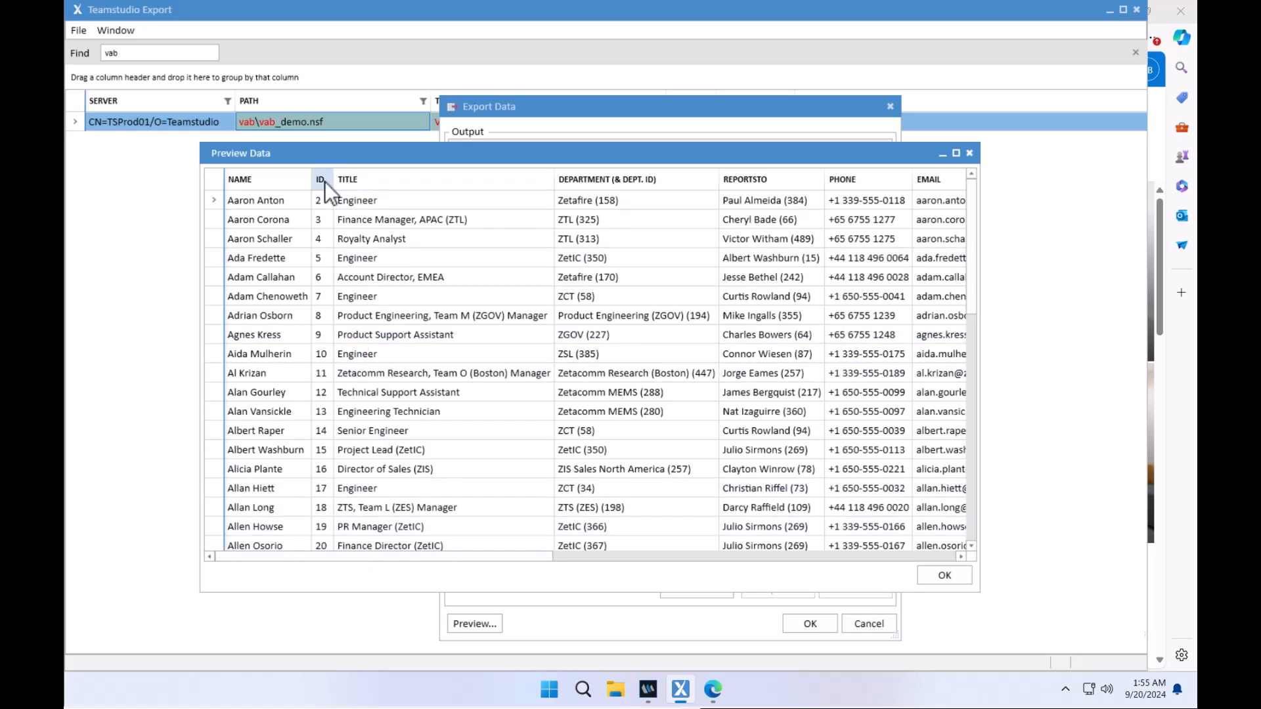
left_click_drag(552, 559, 984, 570)
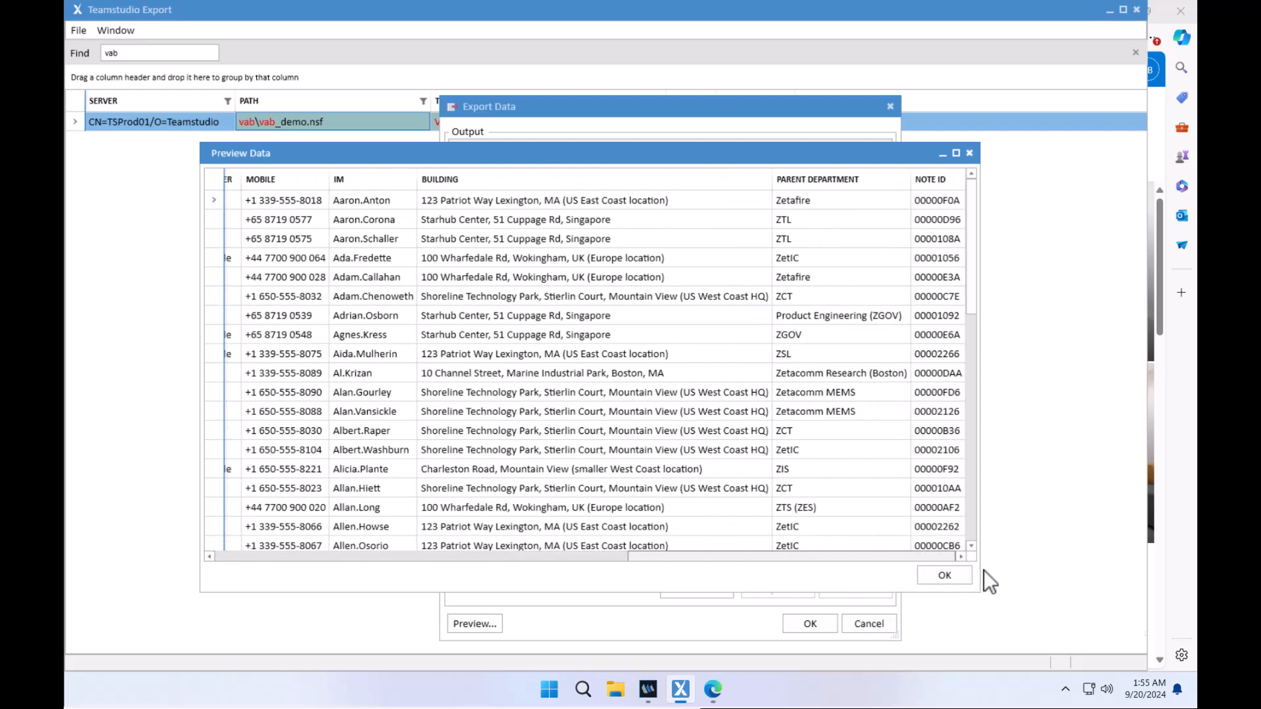
left_click(944, 576)
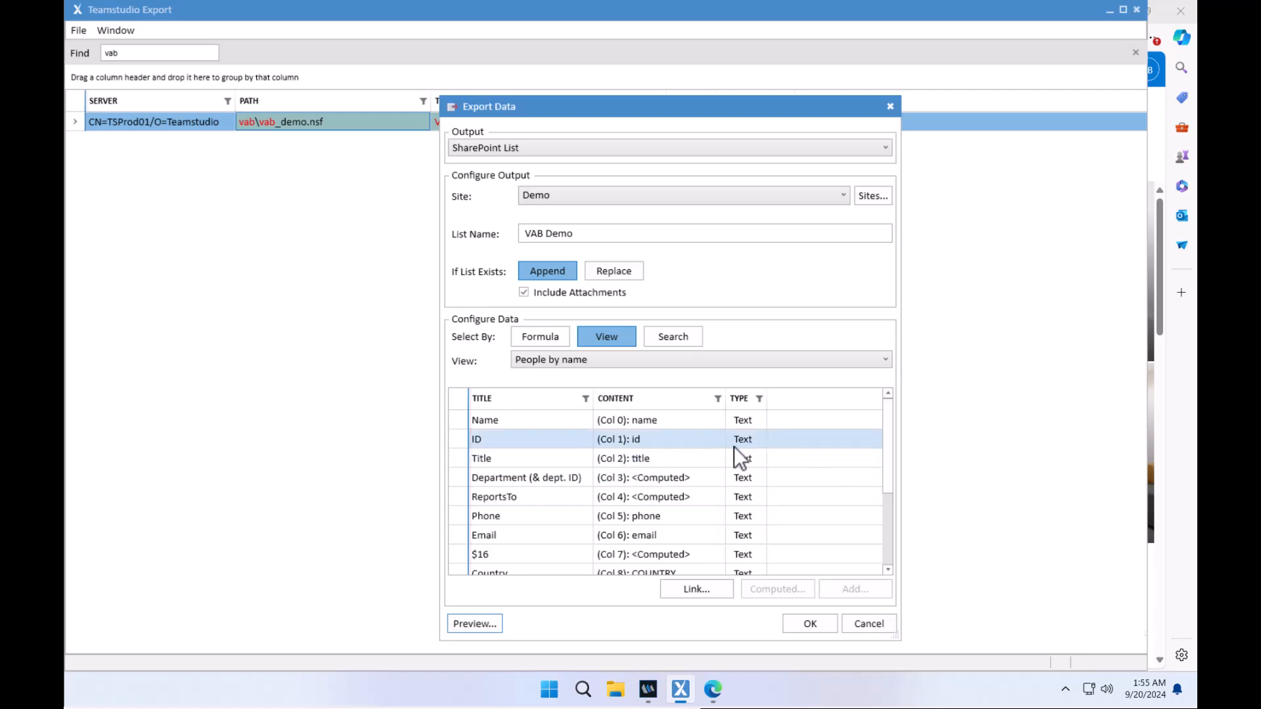
- Remove the ID, $16 and Note ID columns from the export and check the remaining columns
left_click(512, 442)
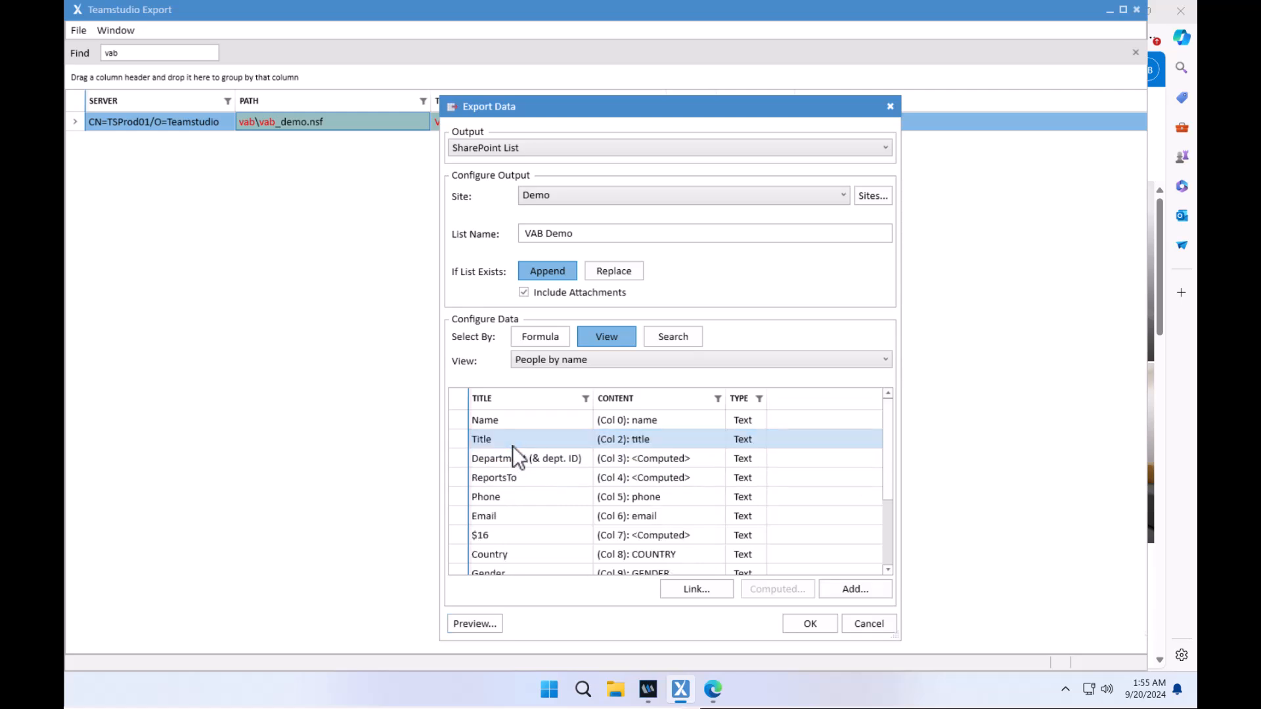
scroll(517, 466, "down", 2)
left_click(517, 476)
key("Delete")
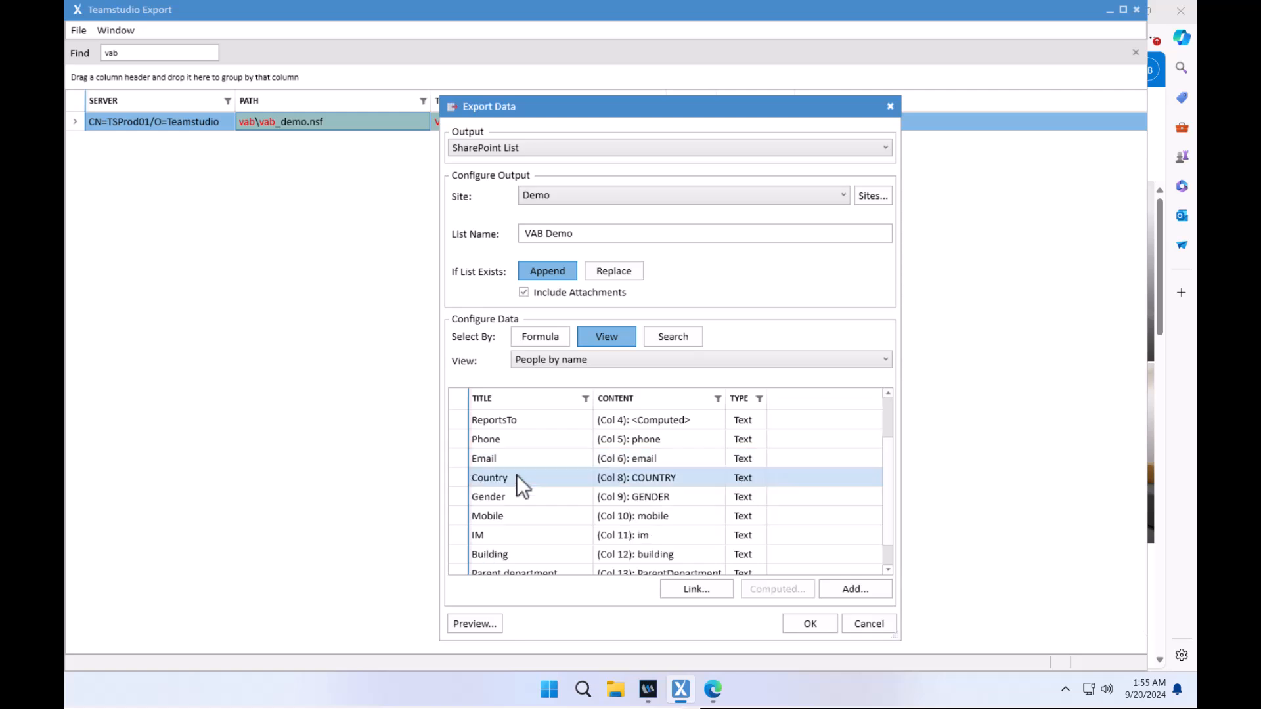
scroll(522, 493, "down", 1)
scroll(530, 564, "up", 1)
scroll(561, 485, "up", 3)
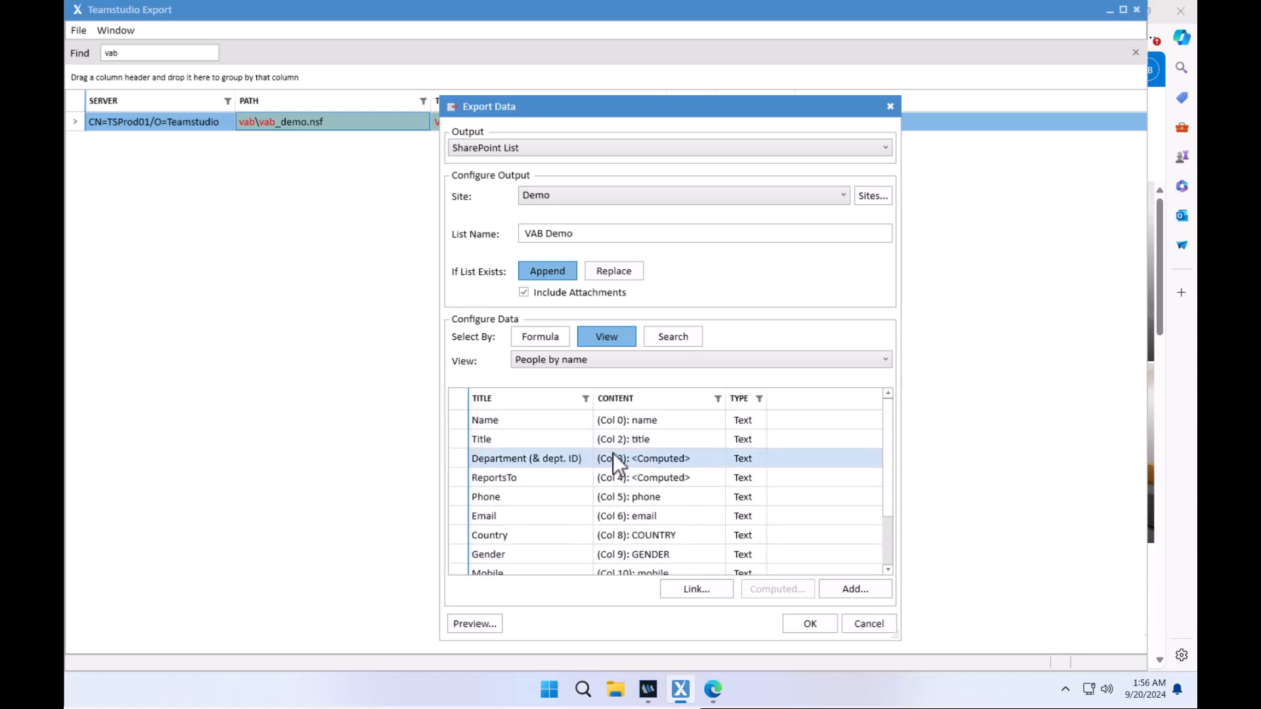
scroll(611, 457, "down", 3)
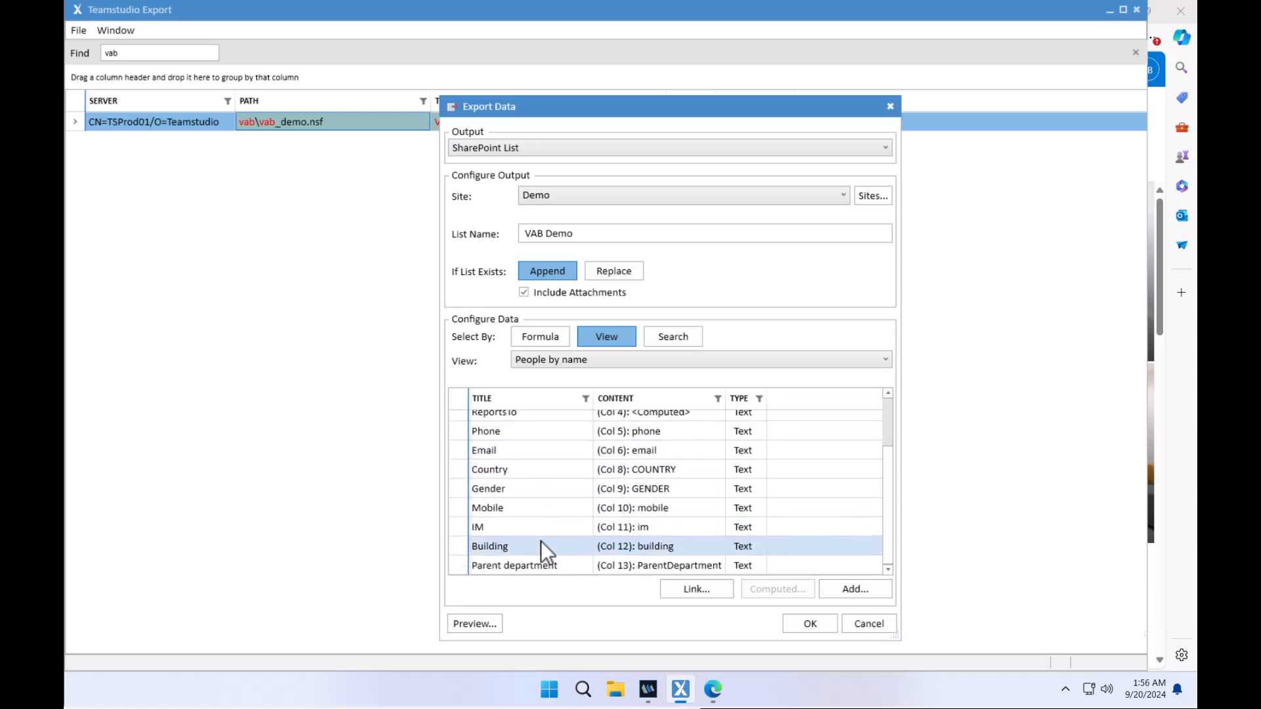
scroll(541, 473, "up", 3)
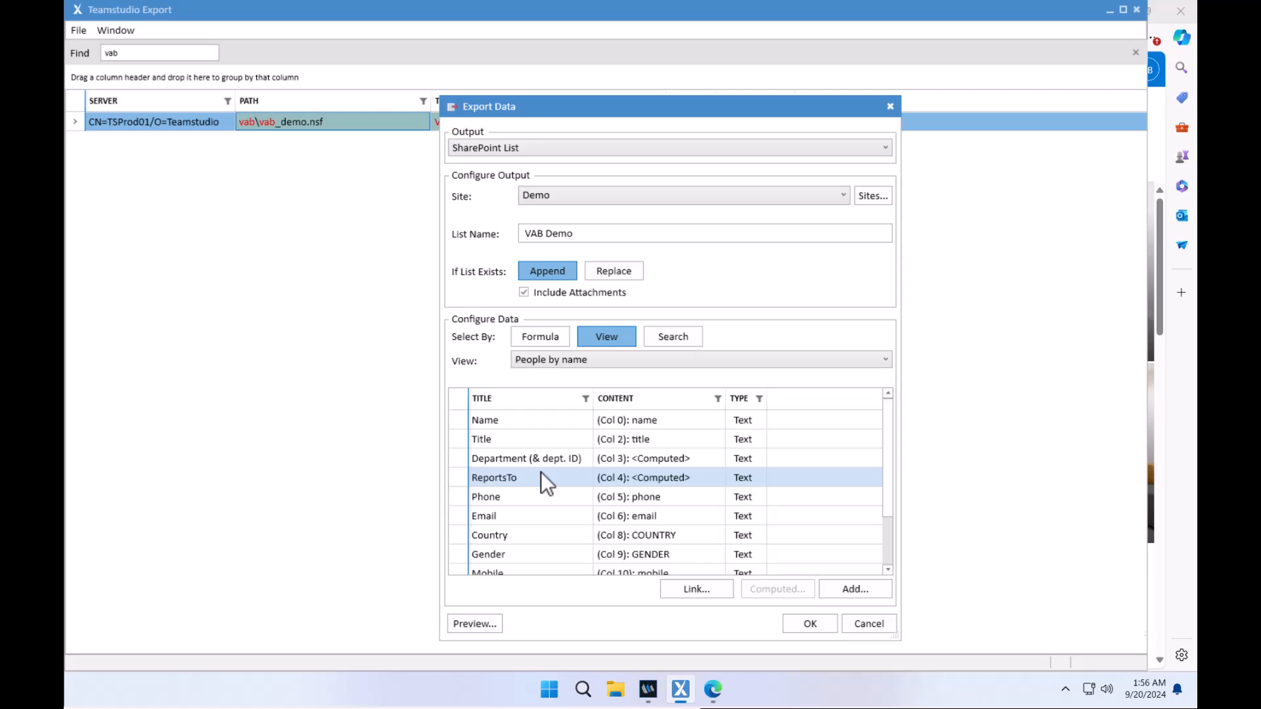
- Add an HTML link column with a custom path to the index page and check the data preview
mouse_move(682, 687)
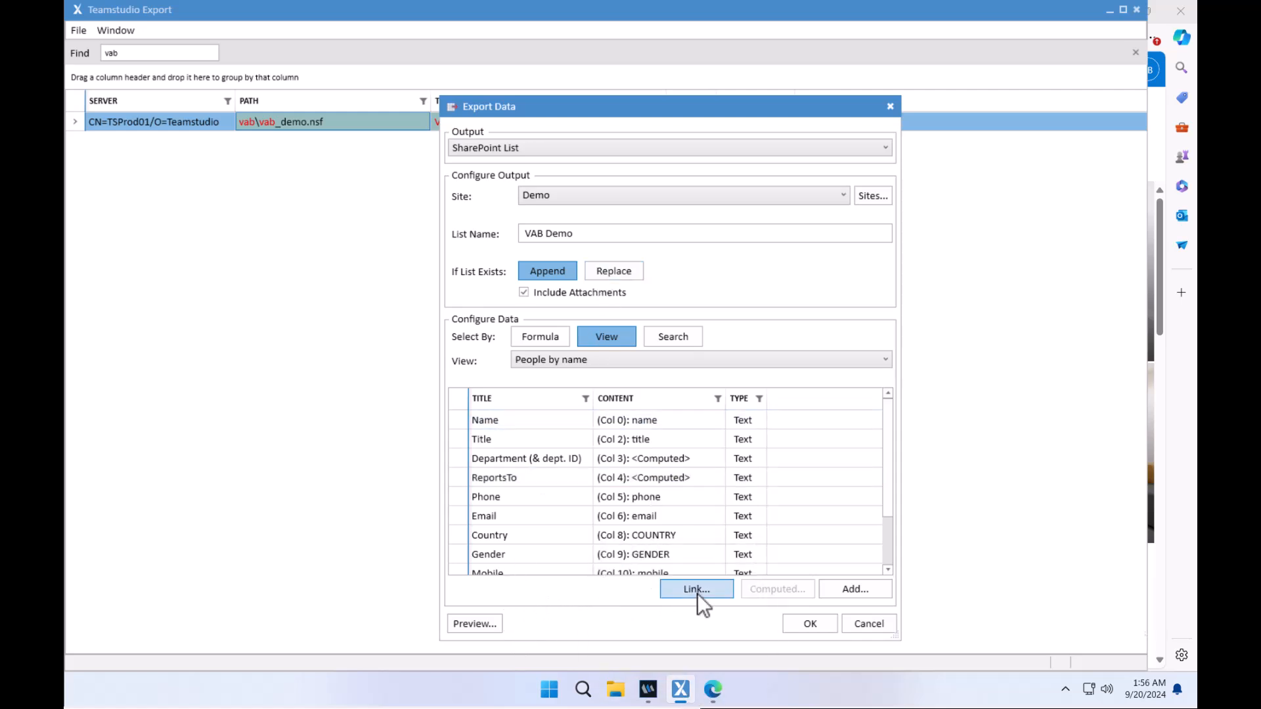
left_click(701, 591)
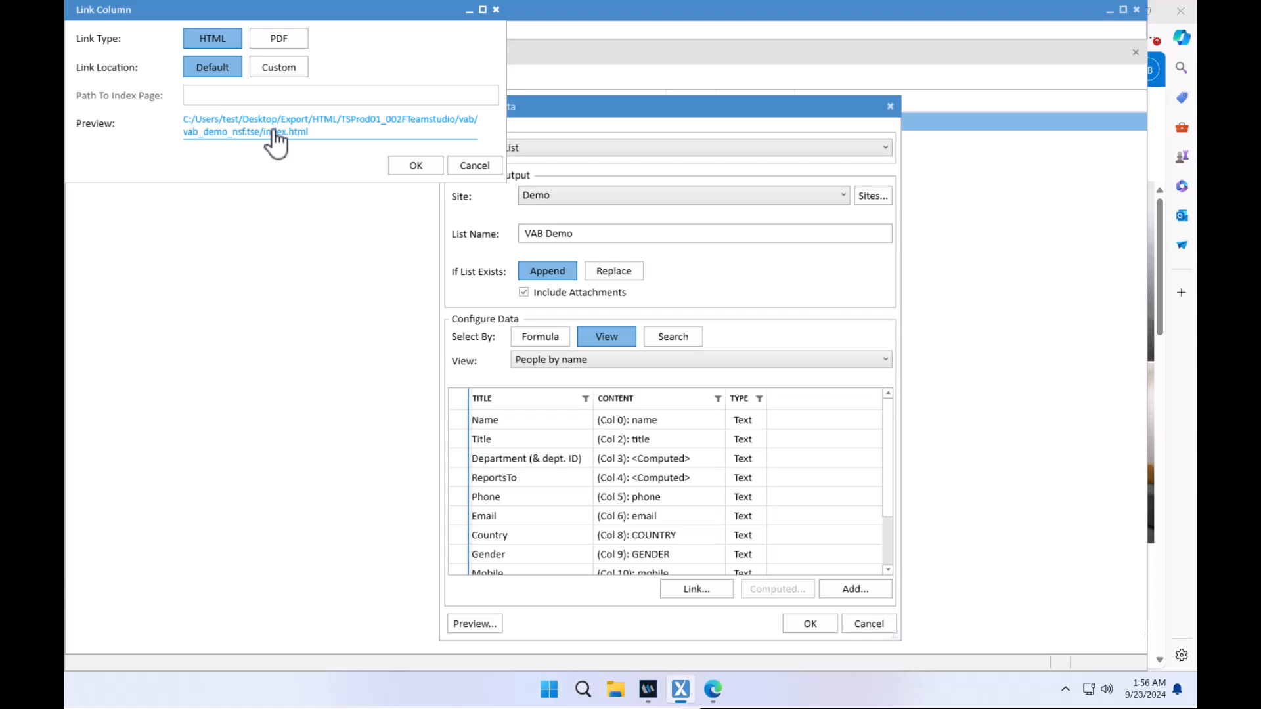
left_click(285, 69)
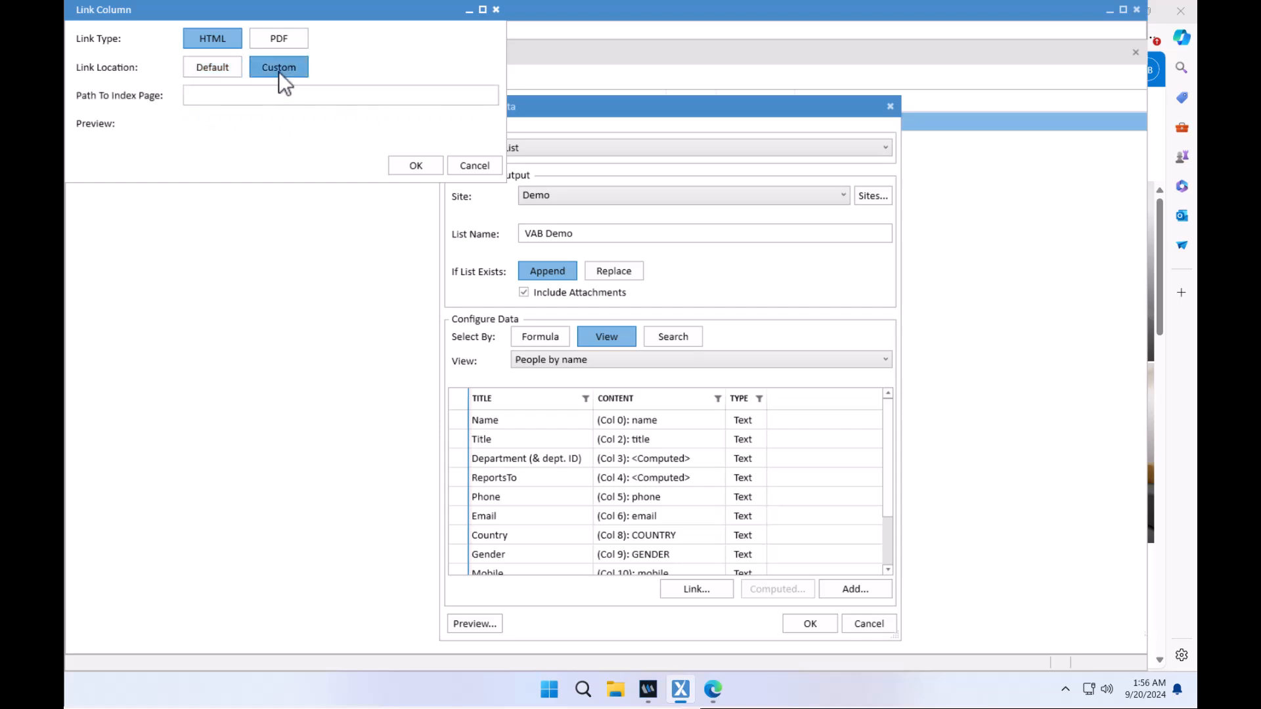
left_click(248, 97)
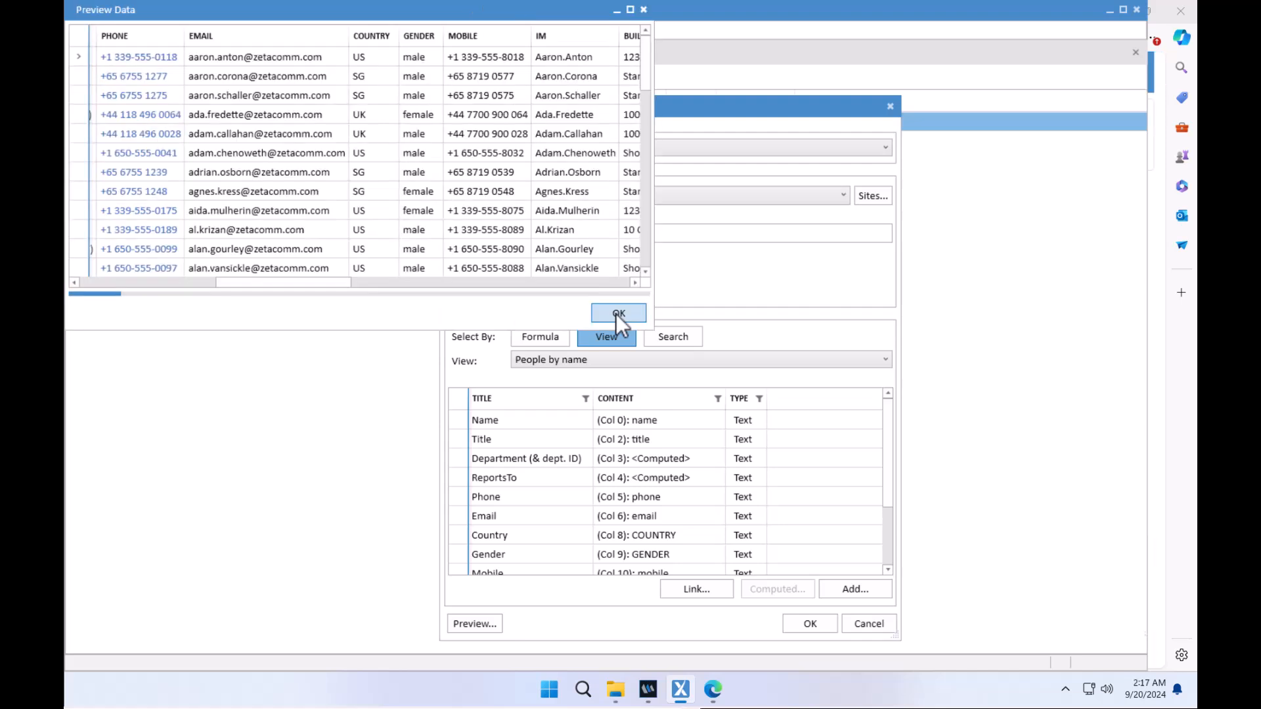
left_click(616, 314)
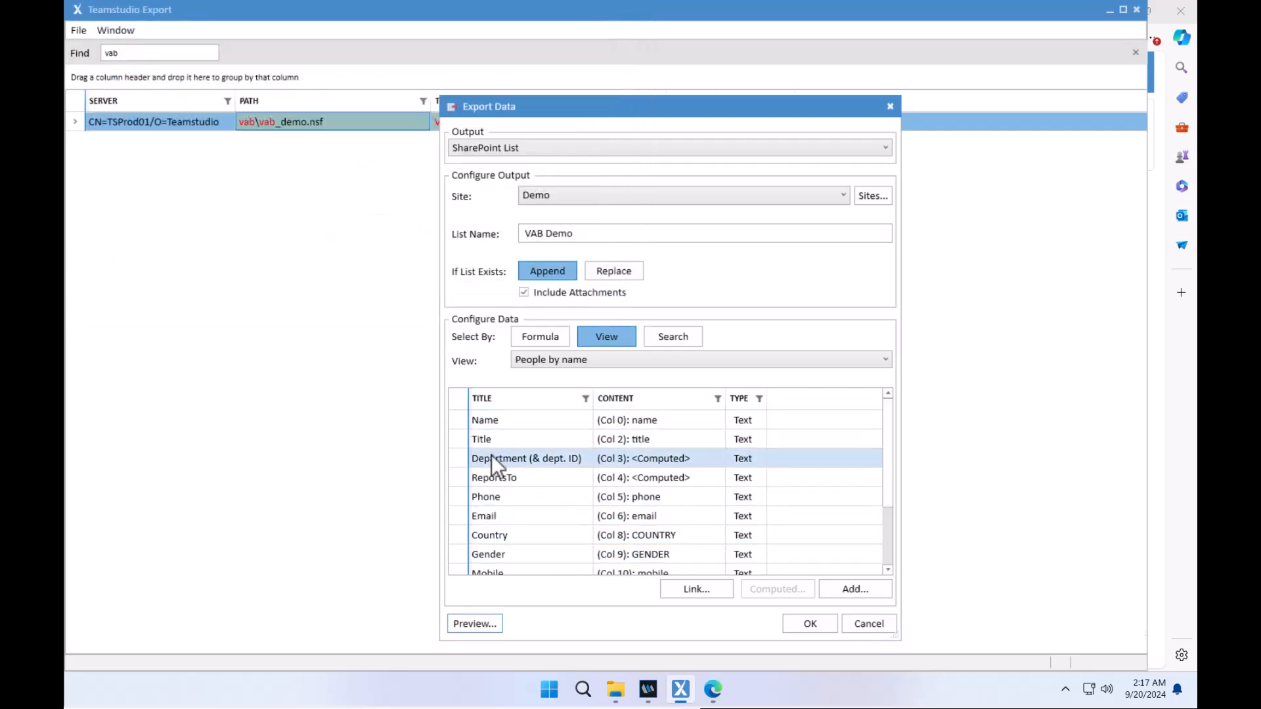
- Review the final column list and run the data export to the SharePoint list
scroll(597, 486, "down", 2)
scroll(597, 486, "up", 2)
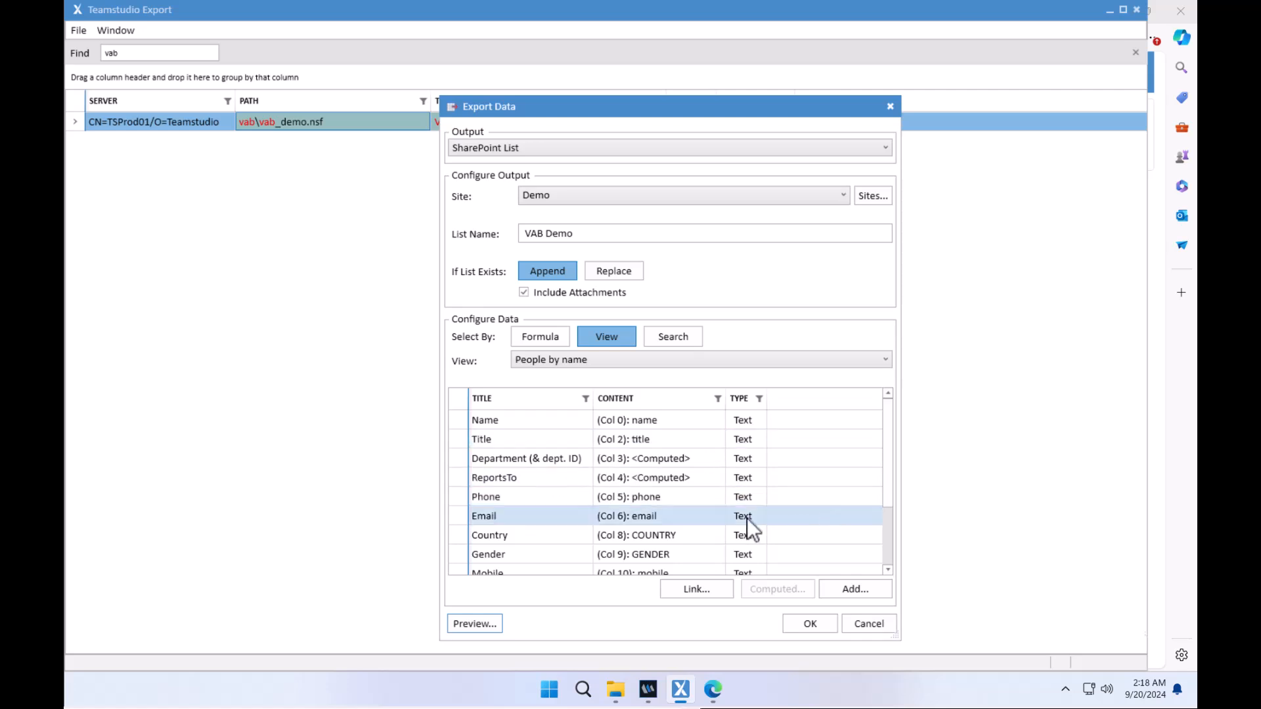
left_click(810, 623)
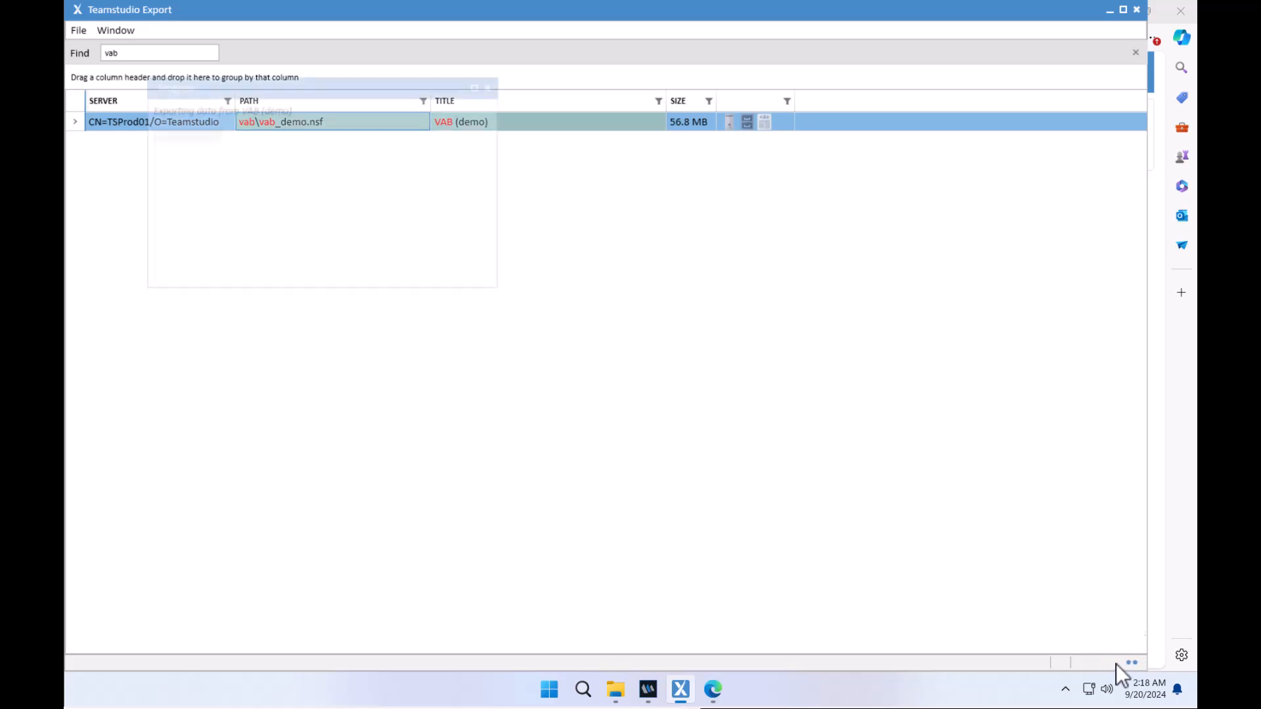
left_click_drag(343, 80, 574, 231)
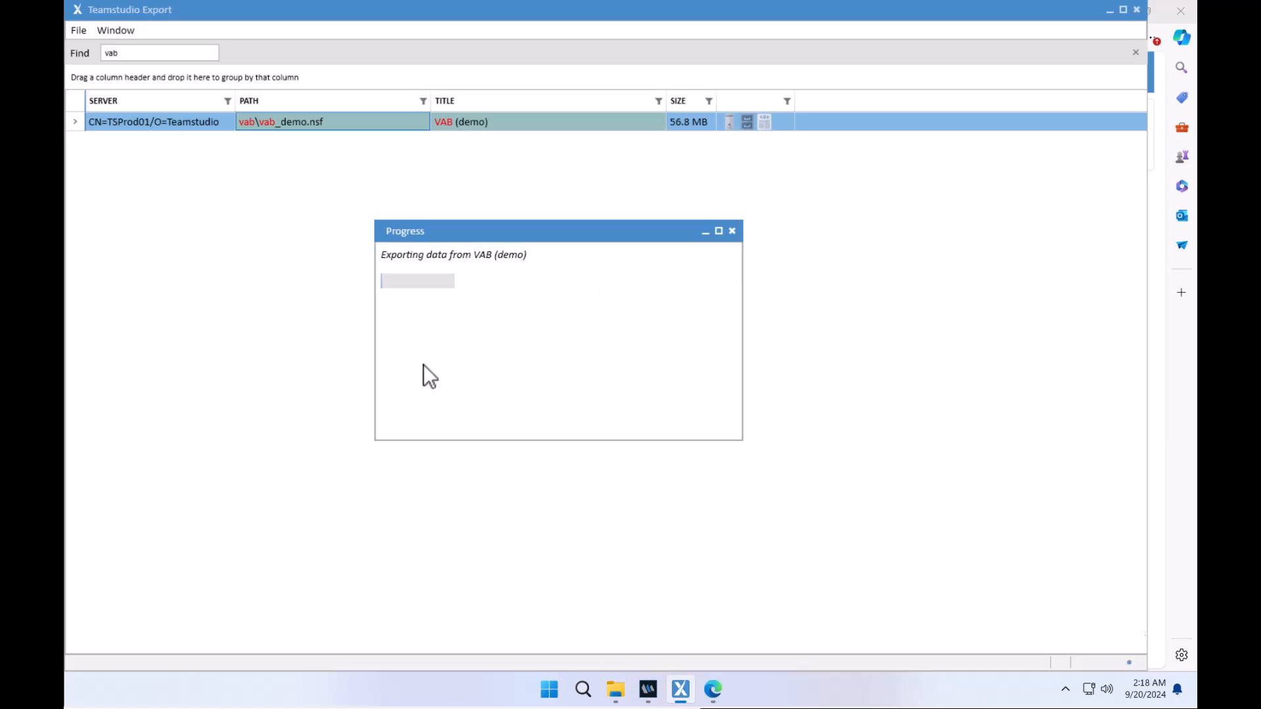
- Switch to Edge and open the VAB Demo list from the site contents of the ExportDemo SharePoint site
left_click(713, 690)
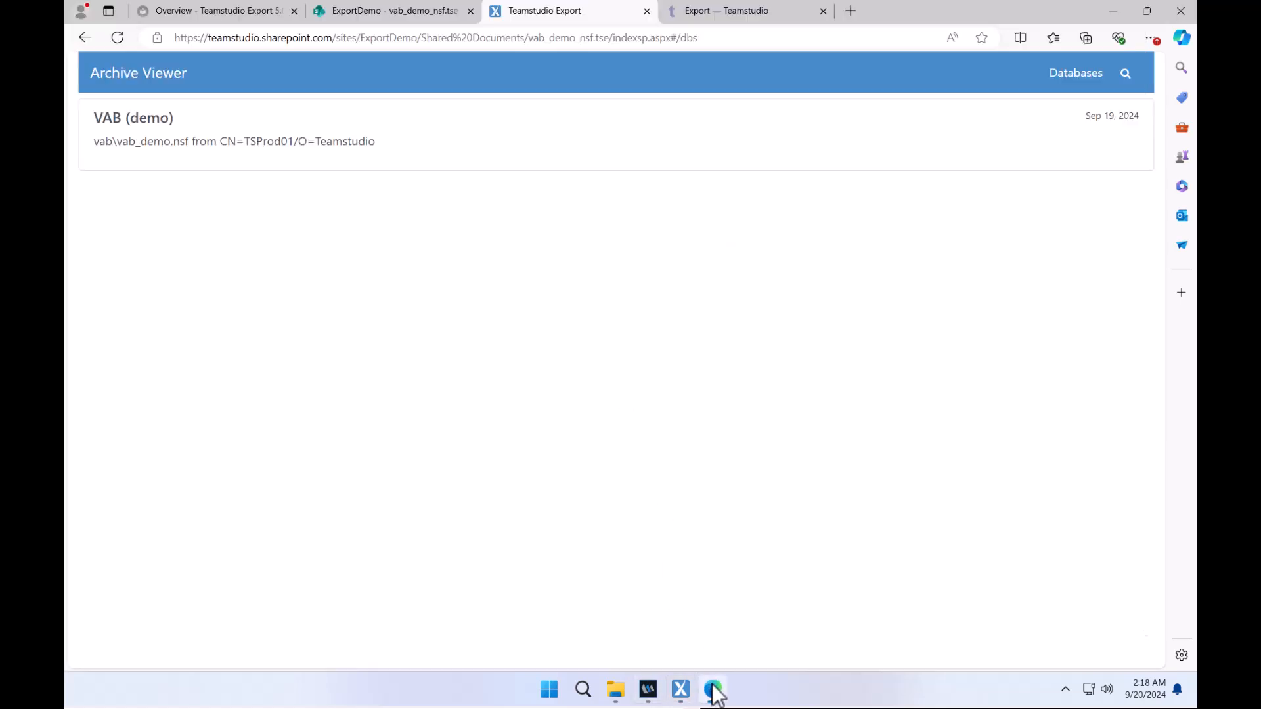
left_click(414, 12)
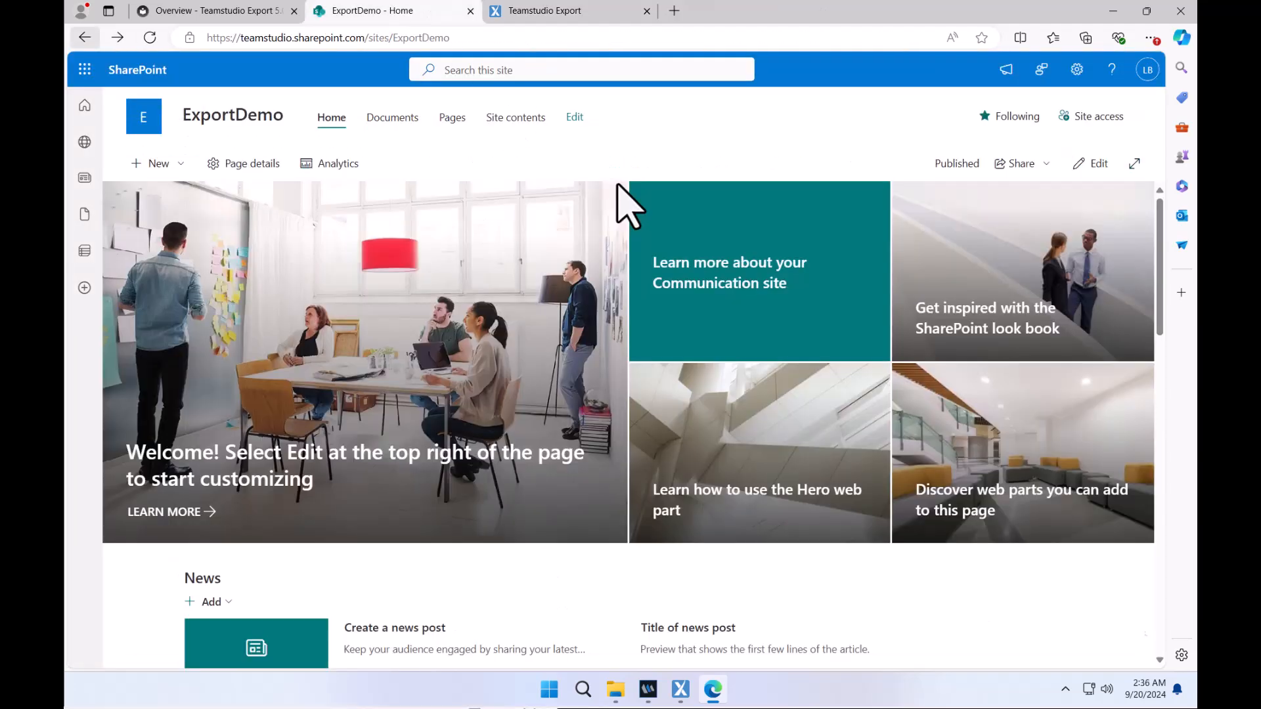
left_click(510, 126)
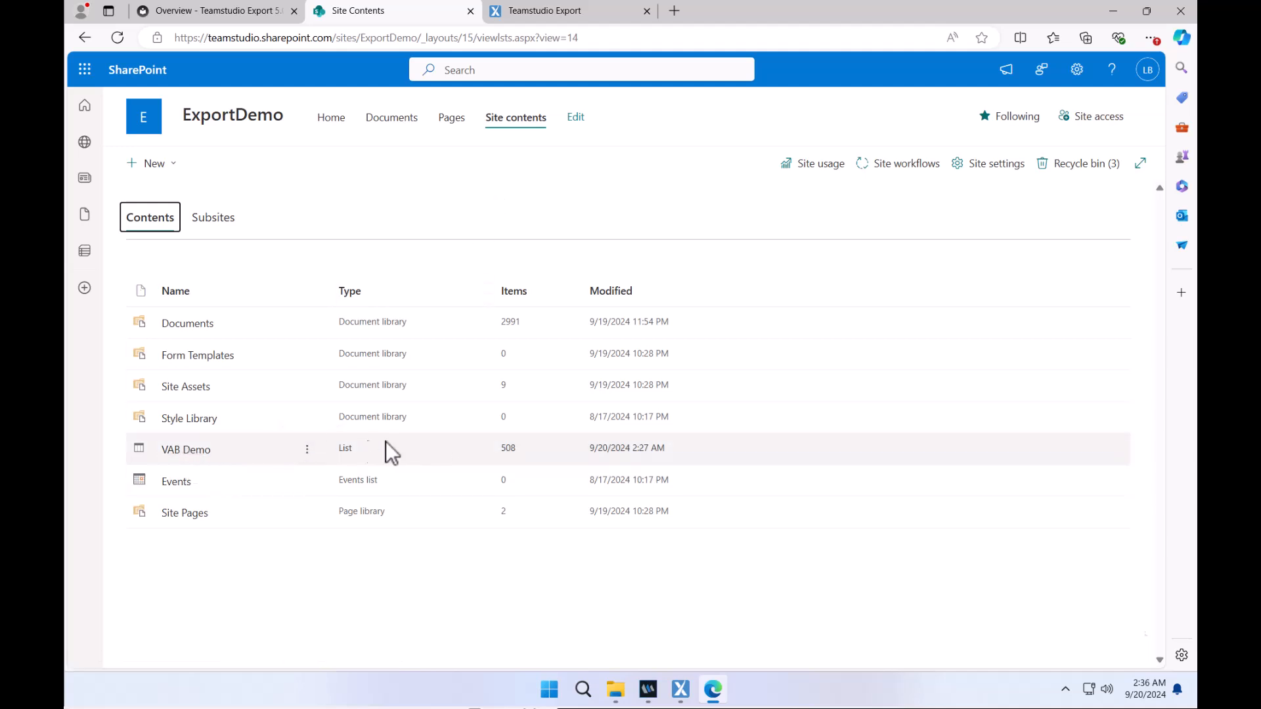
left_click(178, 460)
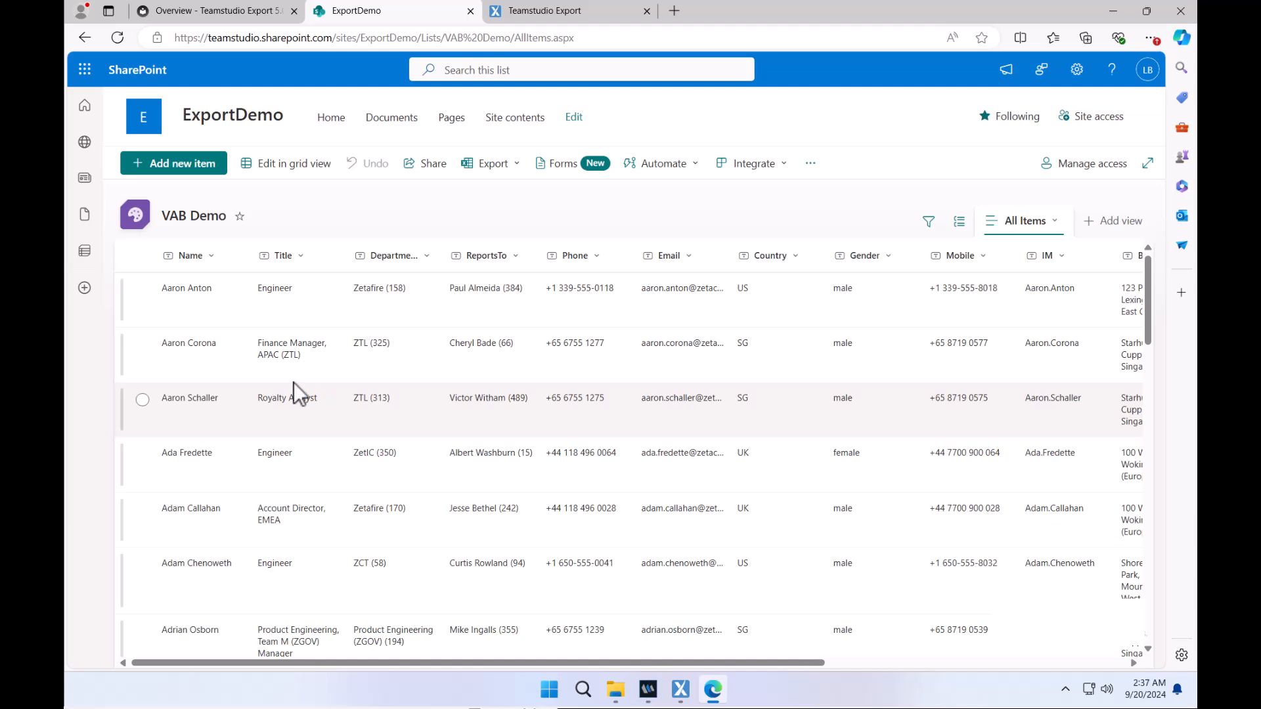
- Look through the exported people records in the VAB Demo list and select the second item
scroll(396, 362, "down", 3)
scroll(398, 379, "down", 10)
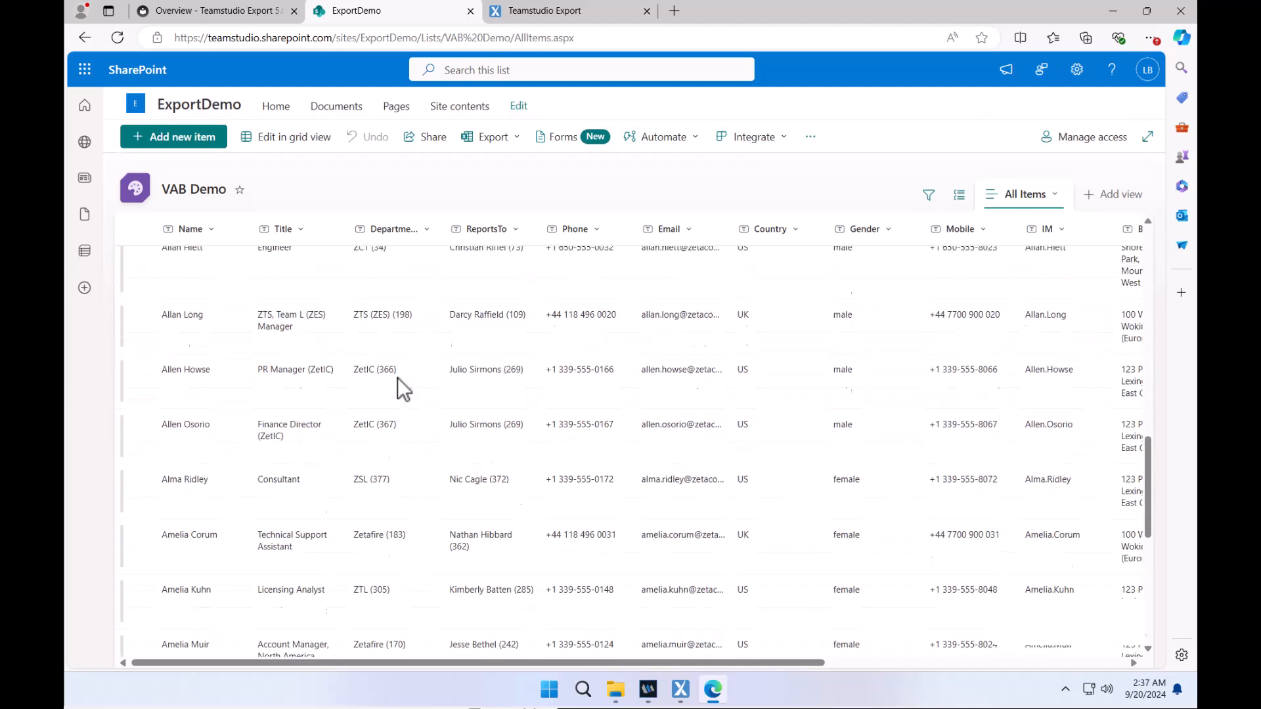
scroll(397, 377, "up", 13)
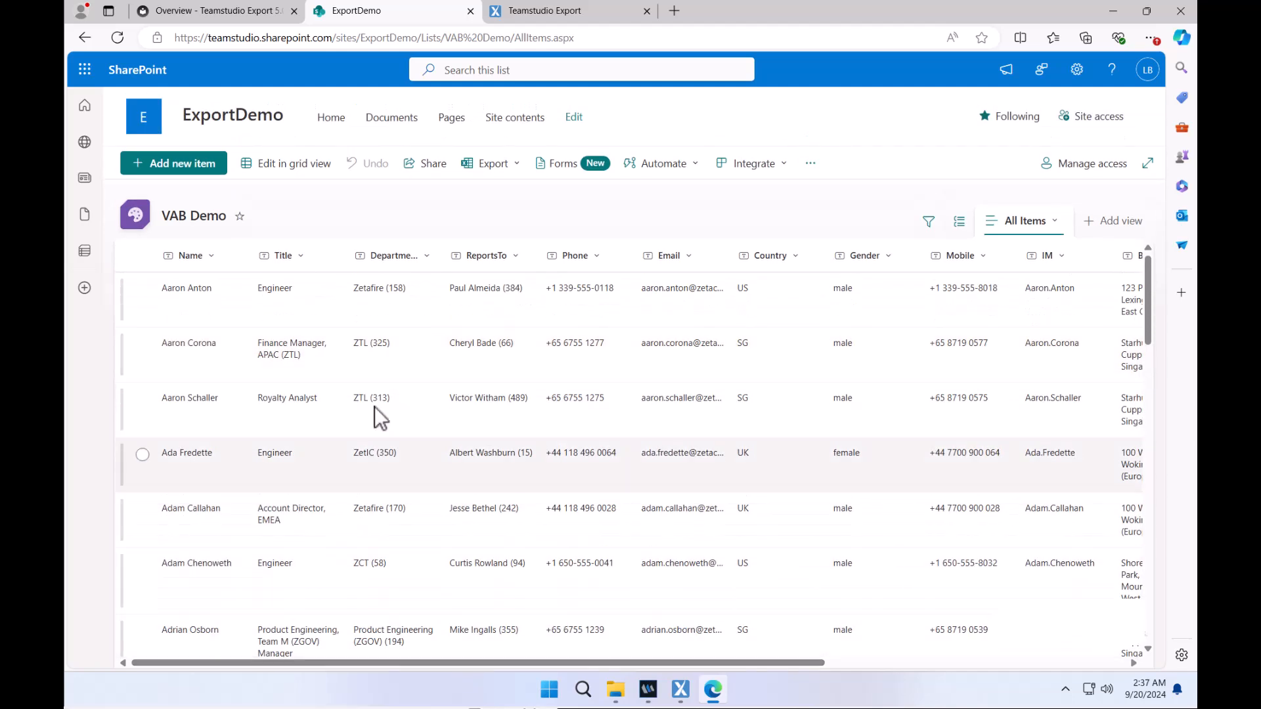
left_click(368, 371)
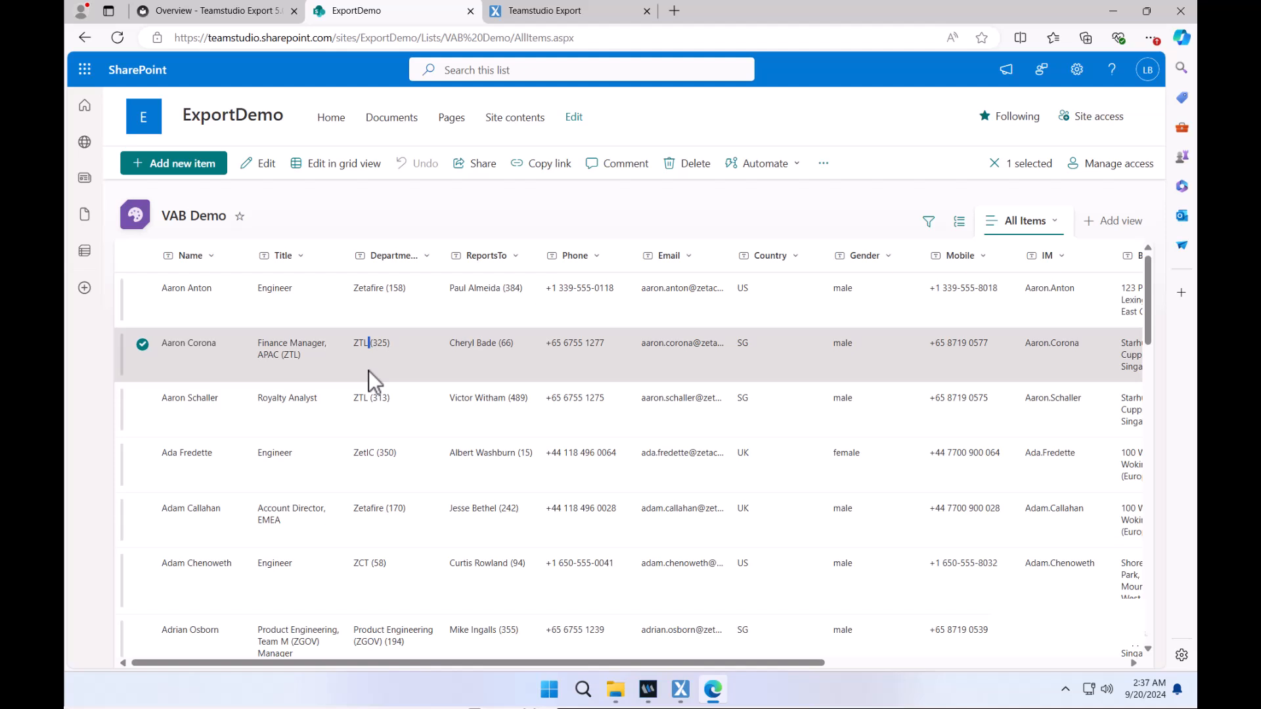
- Open the second item's properties in the VAB Demo list, look through its fields and close it
left_click(369, 371)
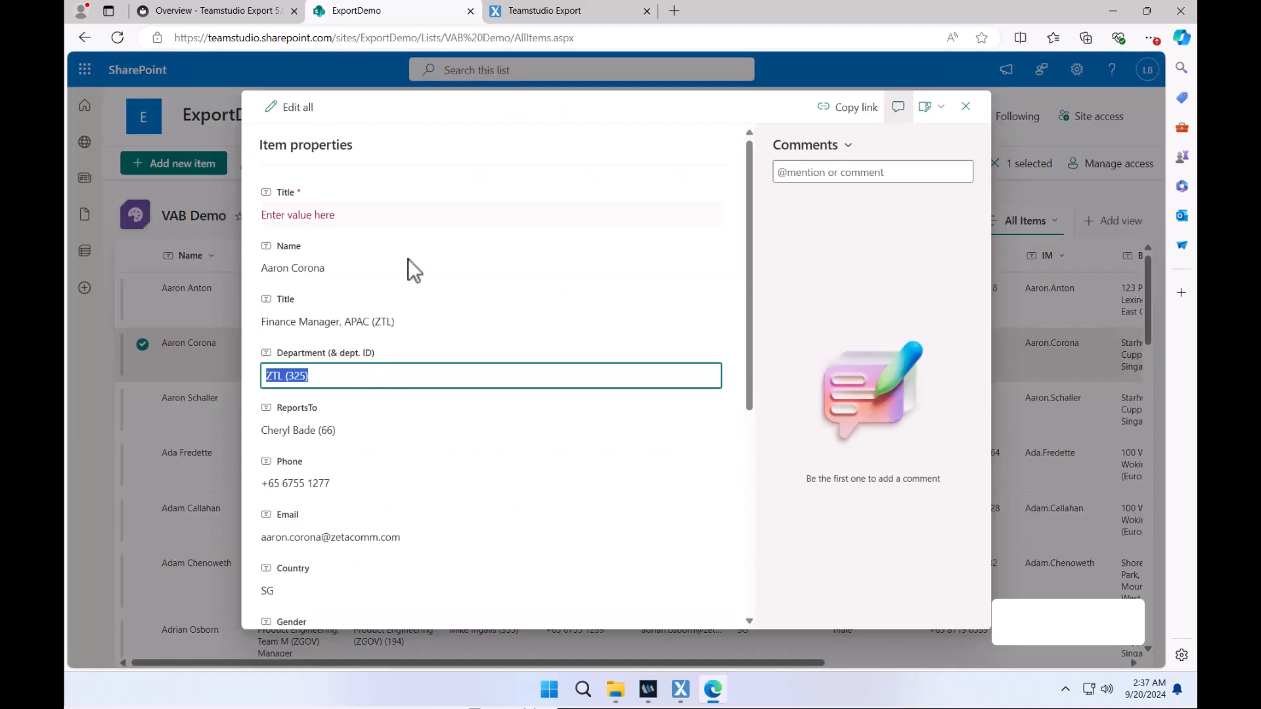
scroll(389, 391, "down", 5)
left_click(966, 107)
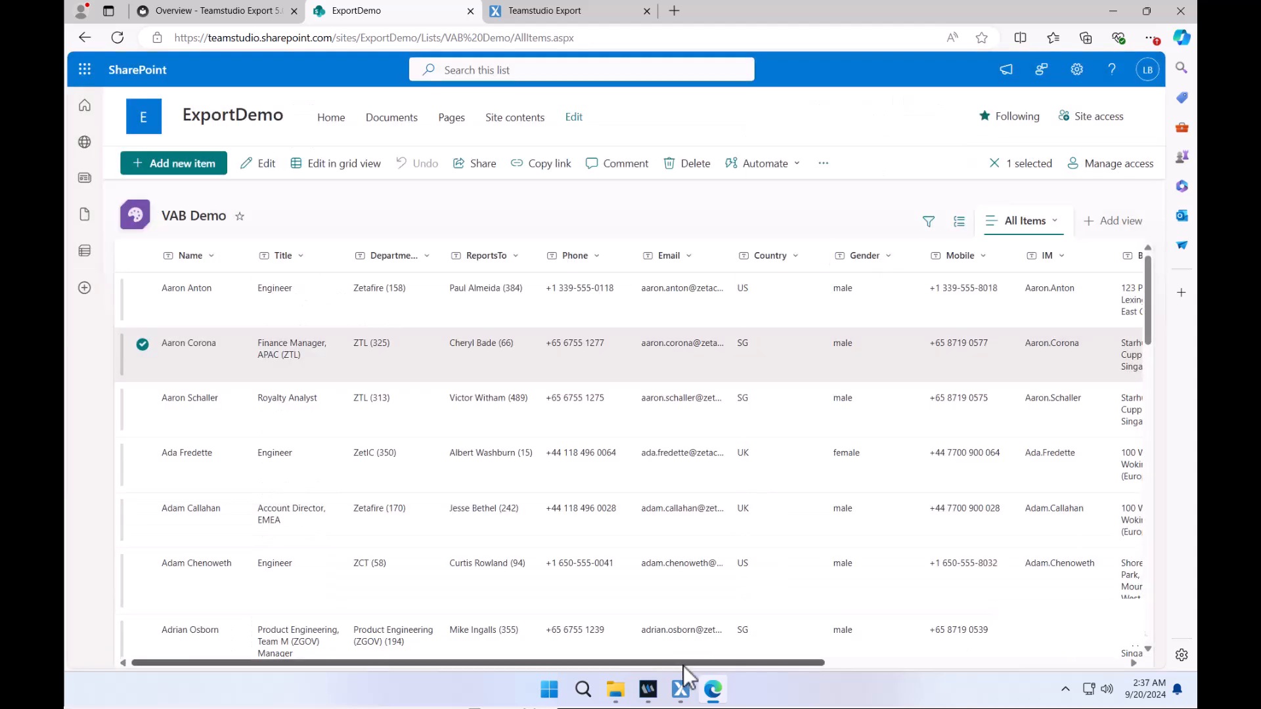
- Check the Link and Attachments columns, then review the first item's link and attached files in its properties
left_click_drag(684, 665, 1003, 670)
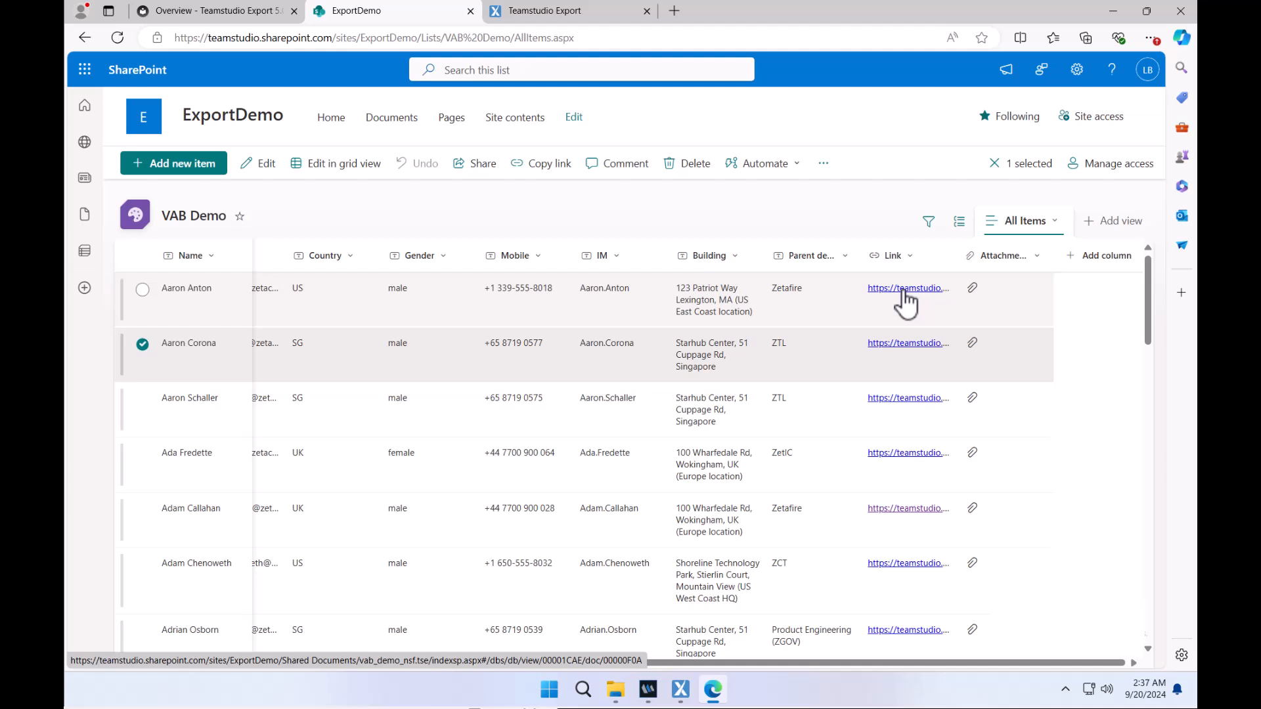
left_click(977, 289)
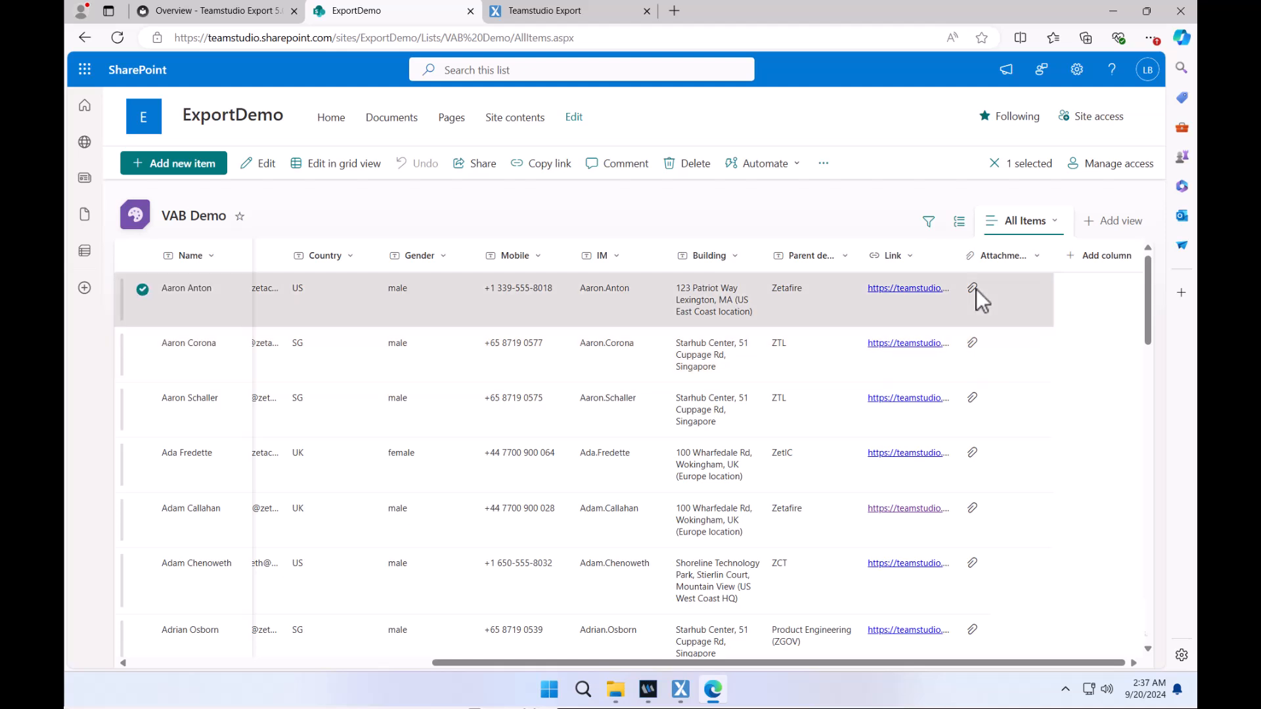
scroll(476, 453, "down", 3)
scroll(476, 452, "down", 2)
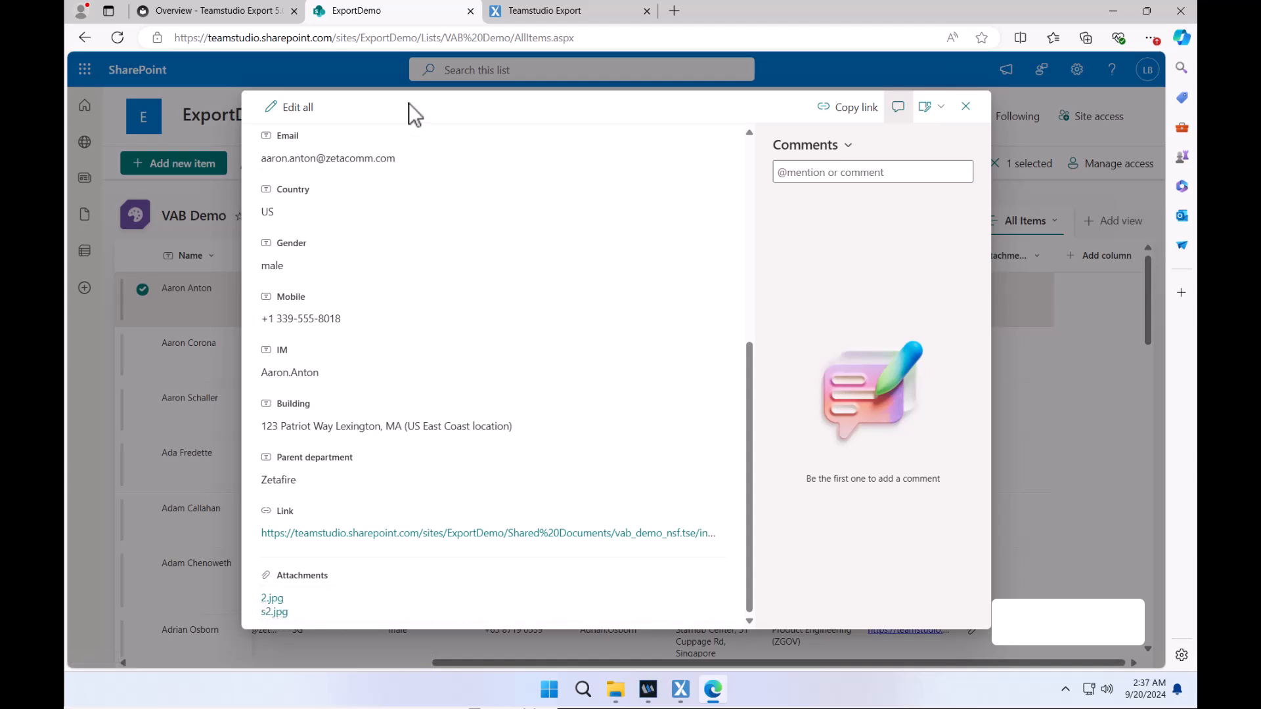
left_click(967, 108)
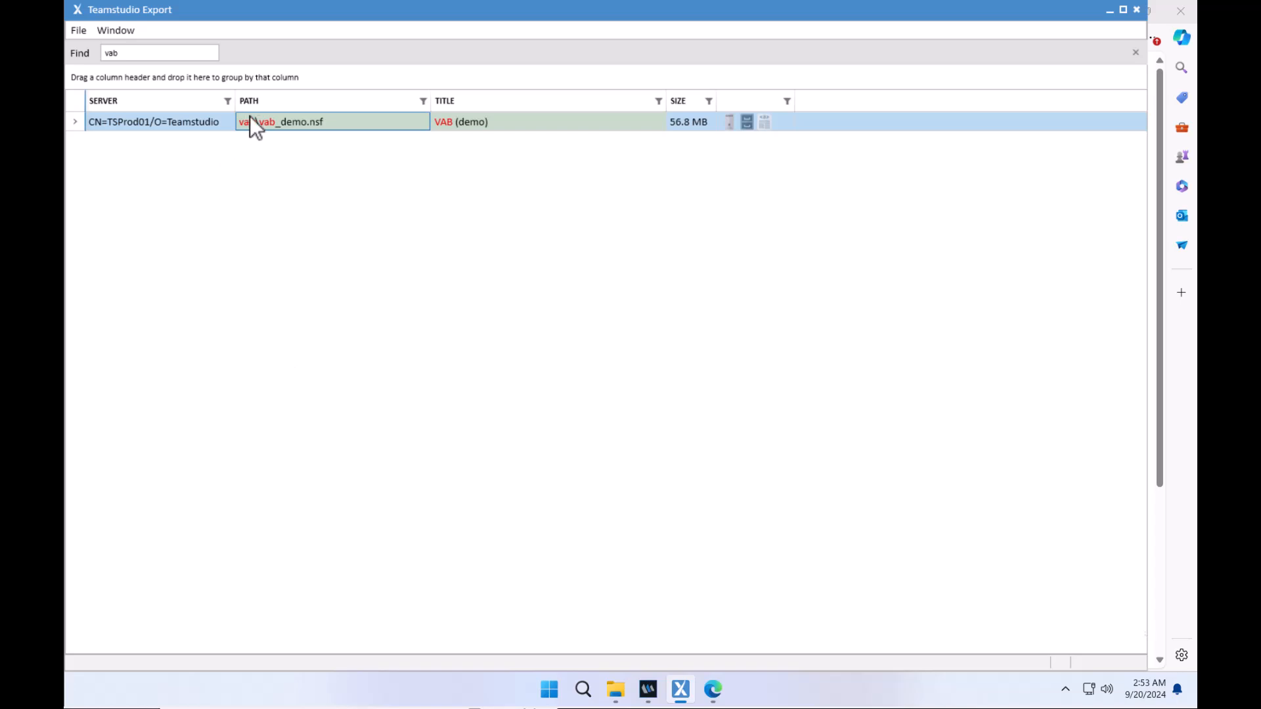
- In Teamstudio Export, start a data export for the VAB (demo) database with CSV output
right_click(358, 128)
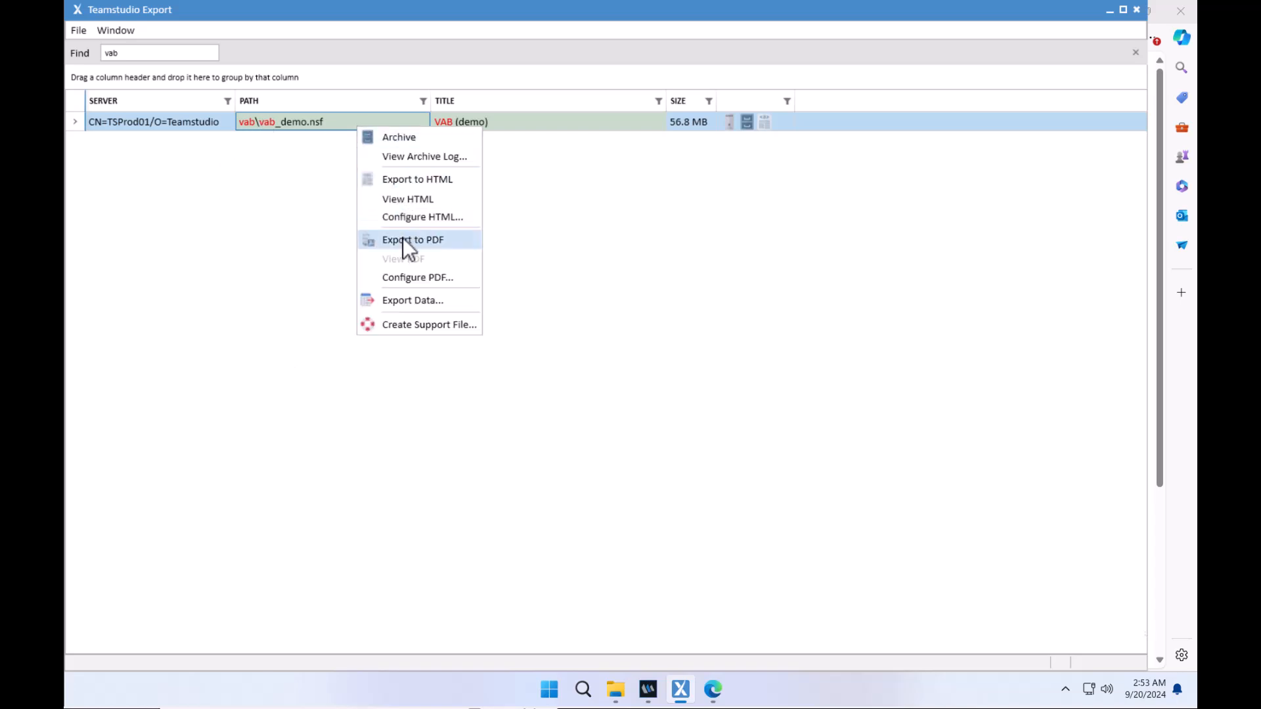
left_click(419, 300)
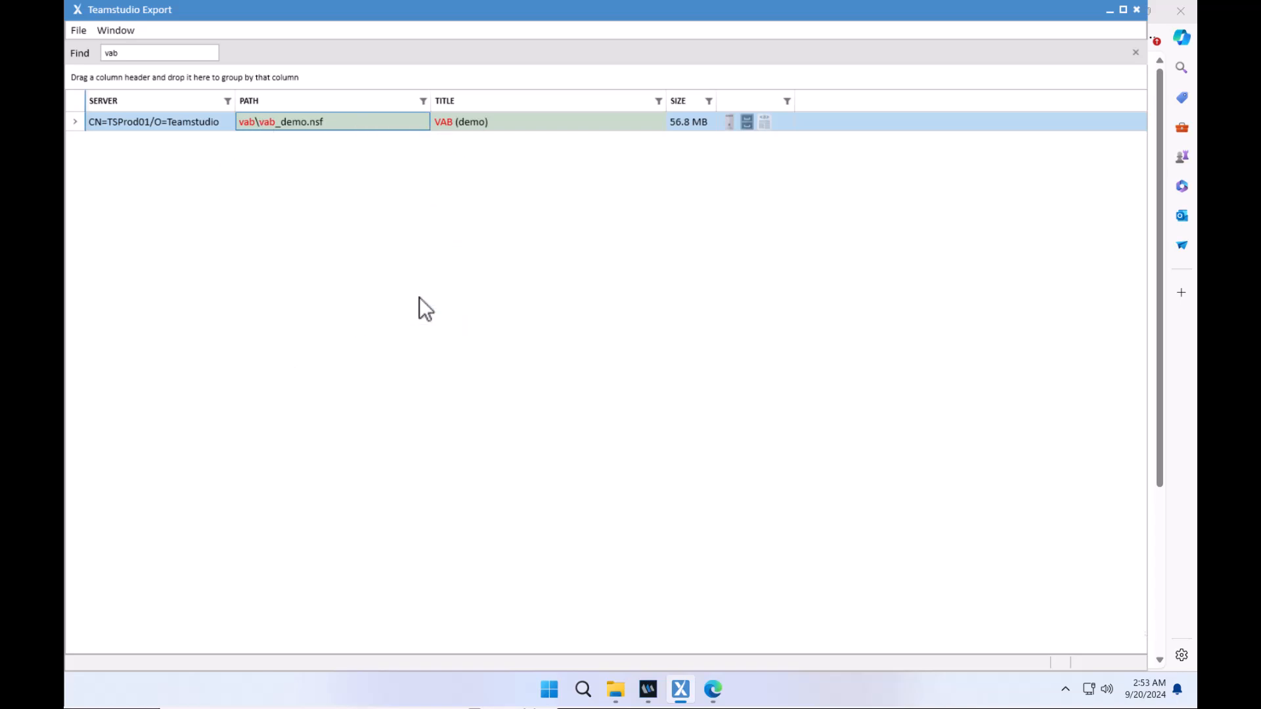
left_click_drag(232, 16, 498, 141)
left_click(497, 176)
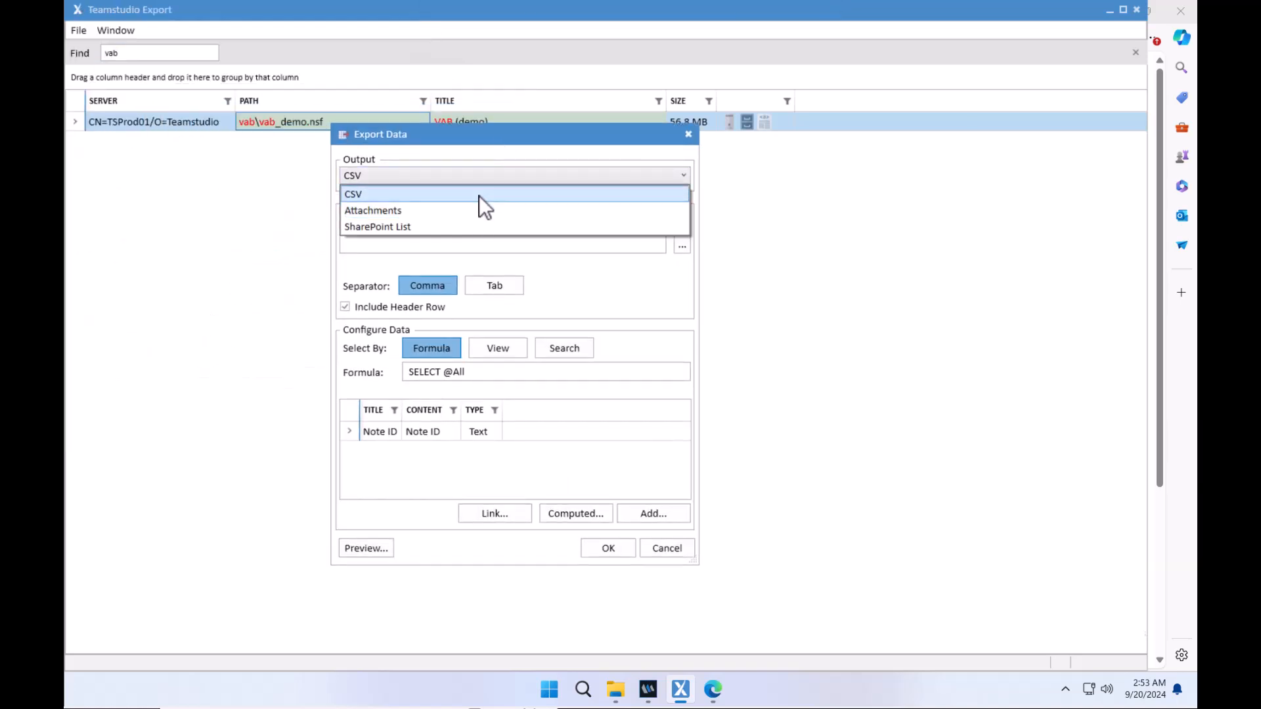
left_click(479, 196)
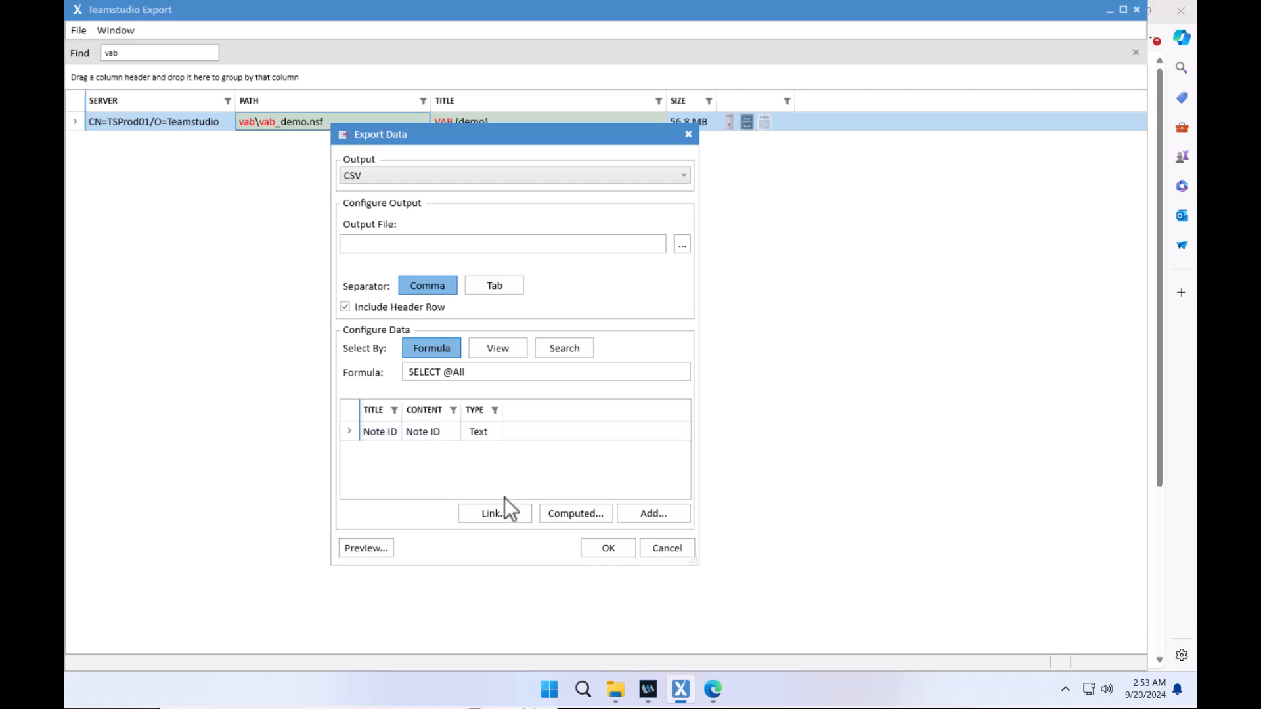
- Switch the data selection to View and back to Formula
left_click(667, 425)
left_click(497, 350)
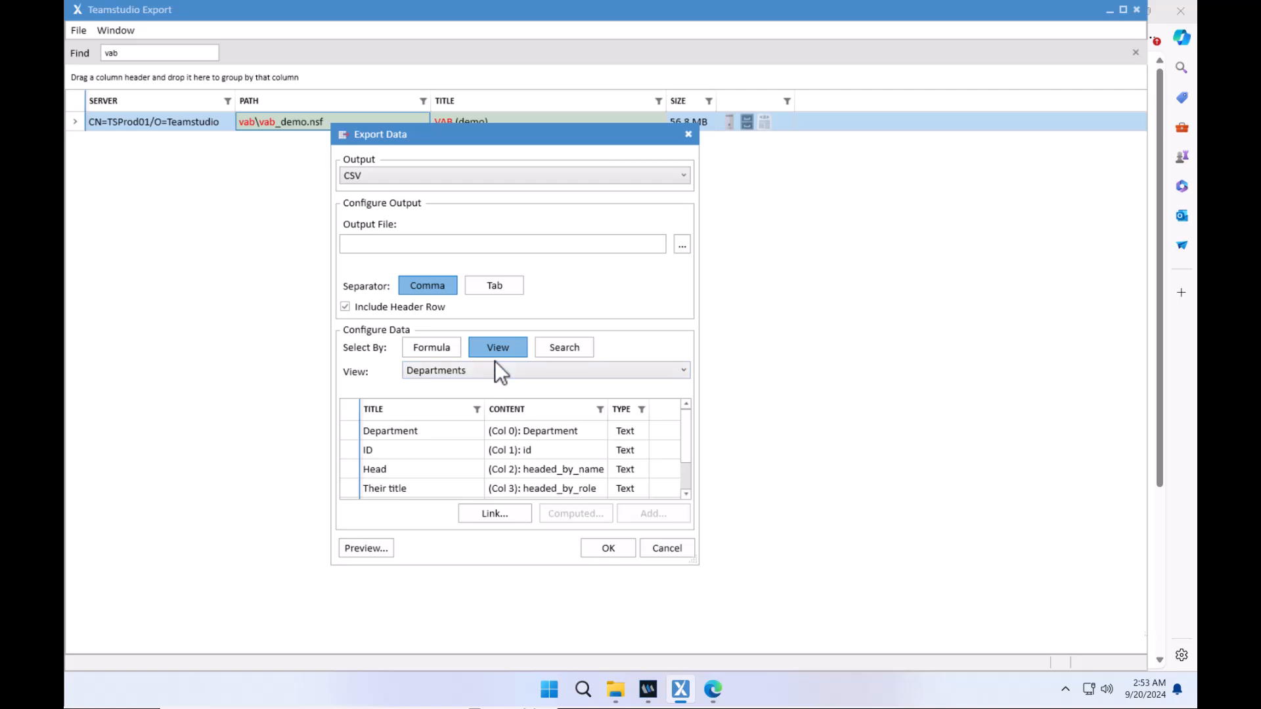
left_click(432, 349)
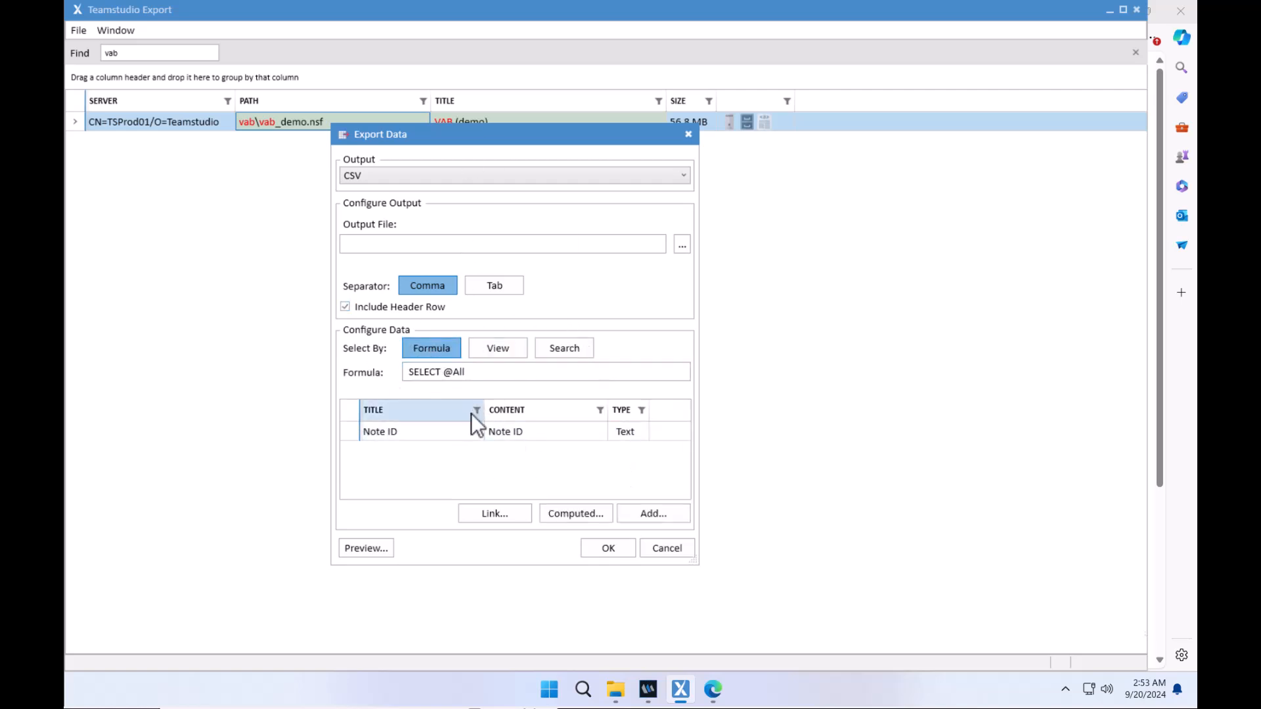
- Open the list of fields that can be added and look through the department and person form fields
left_click(660, 513)
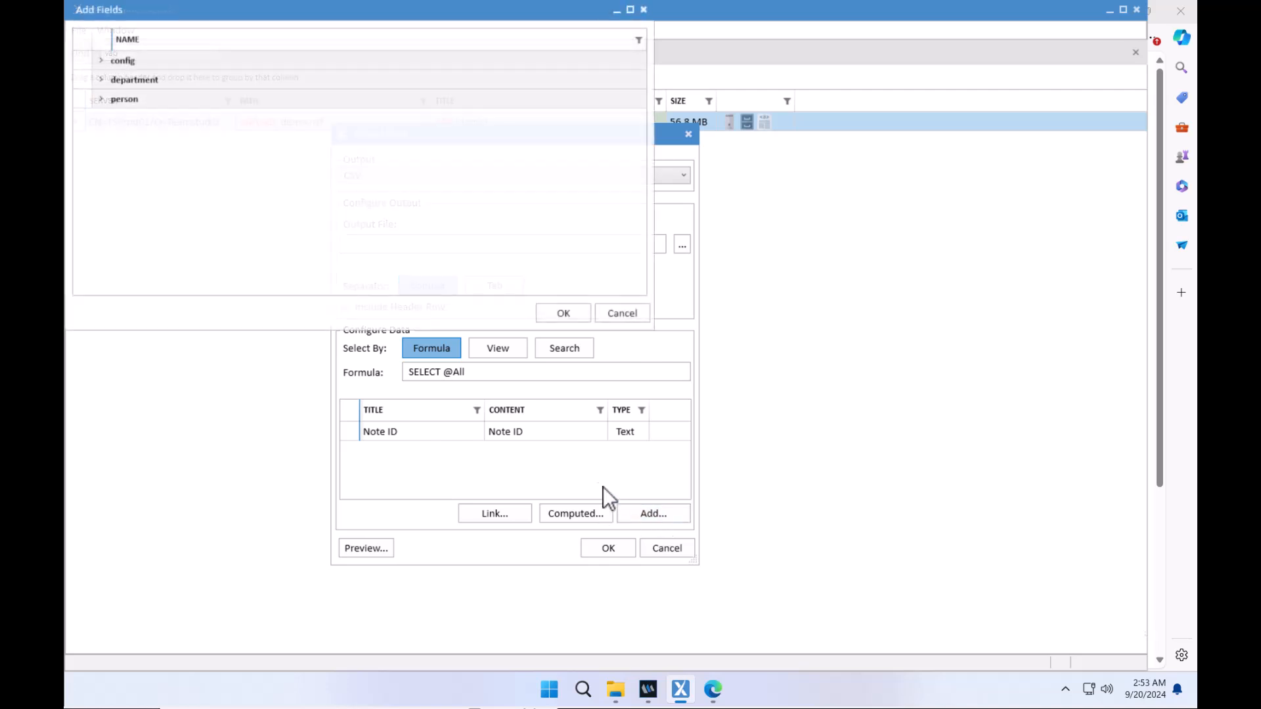
left_click(98, 102)
left_click(100, 82)
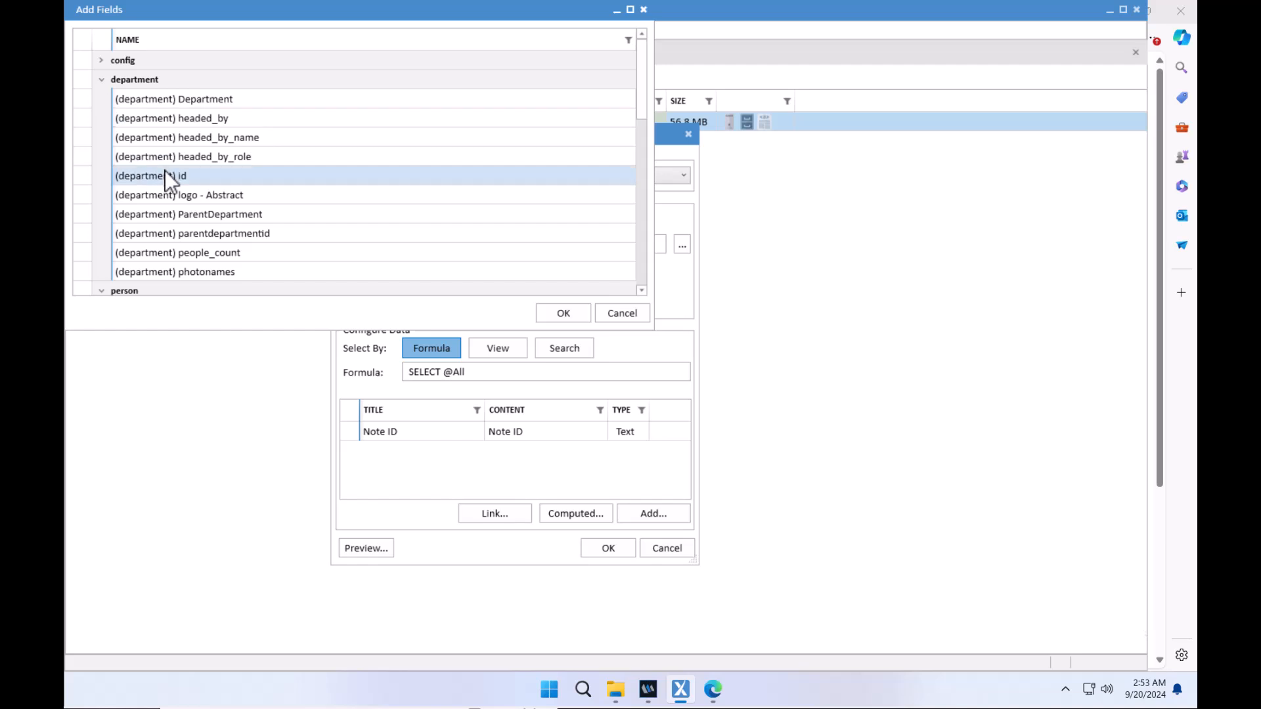
scroll(164, 172, "down", 10)
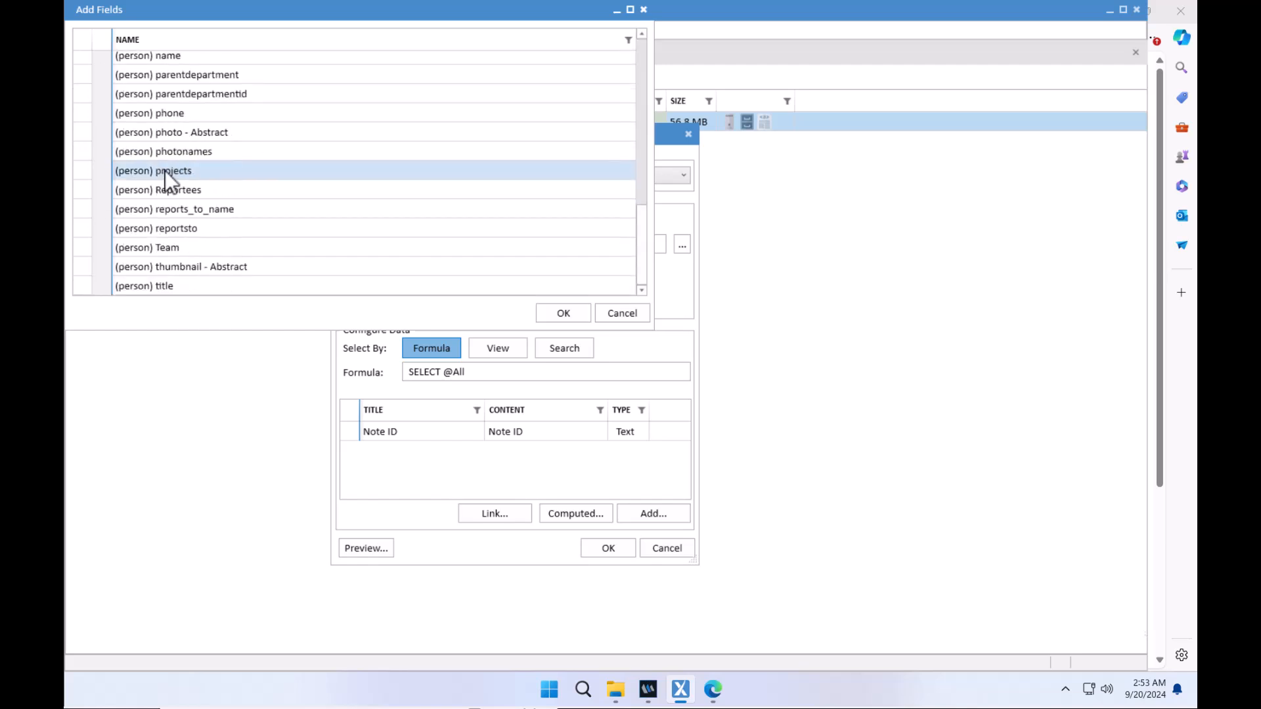
scroll(165, 170, "up", 2)
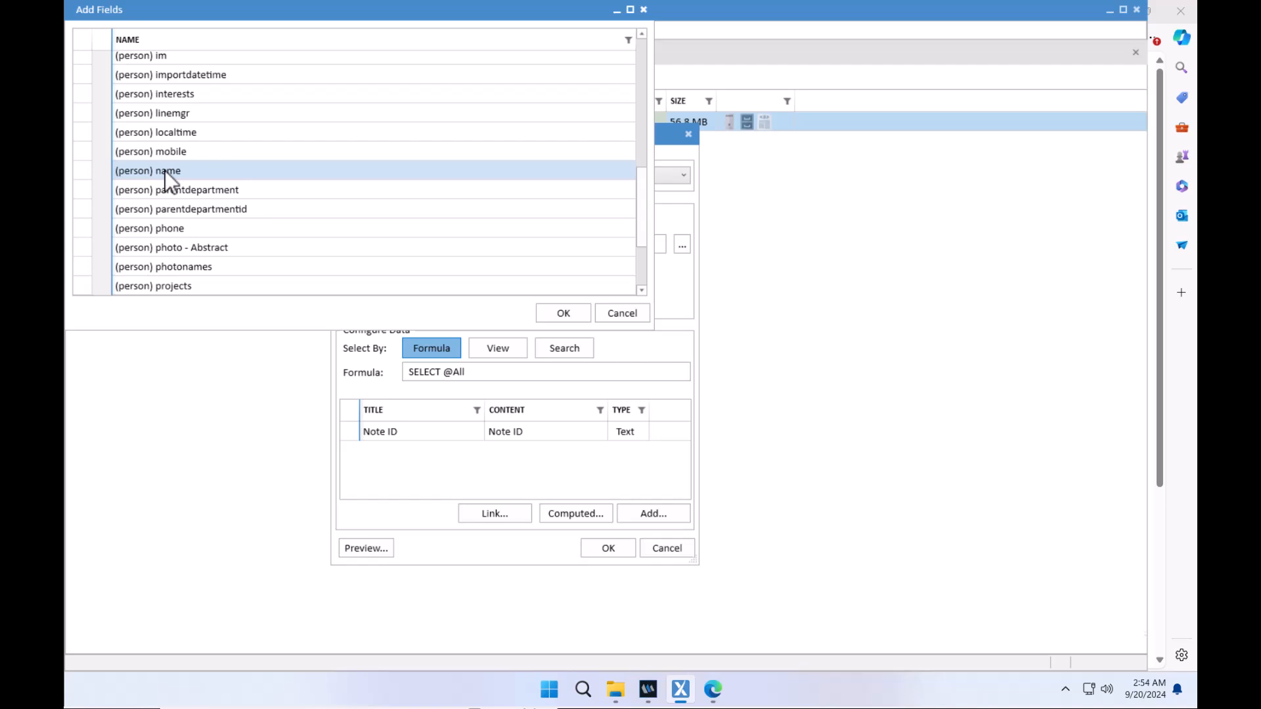
scroll(165, 170, "down", 2)
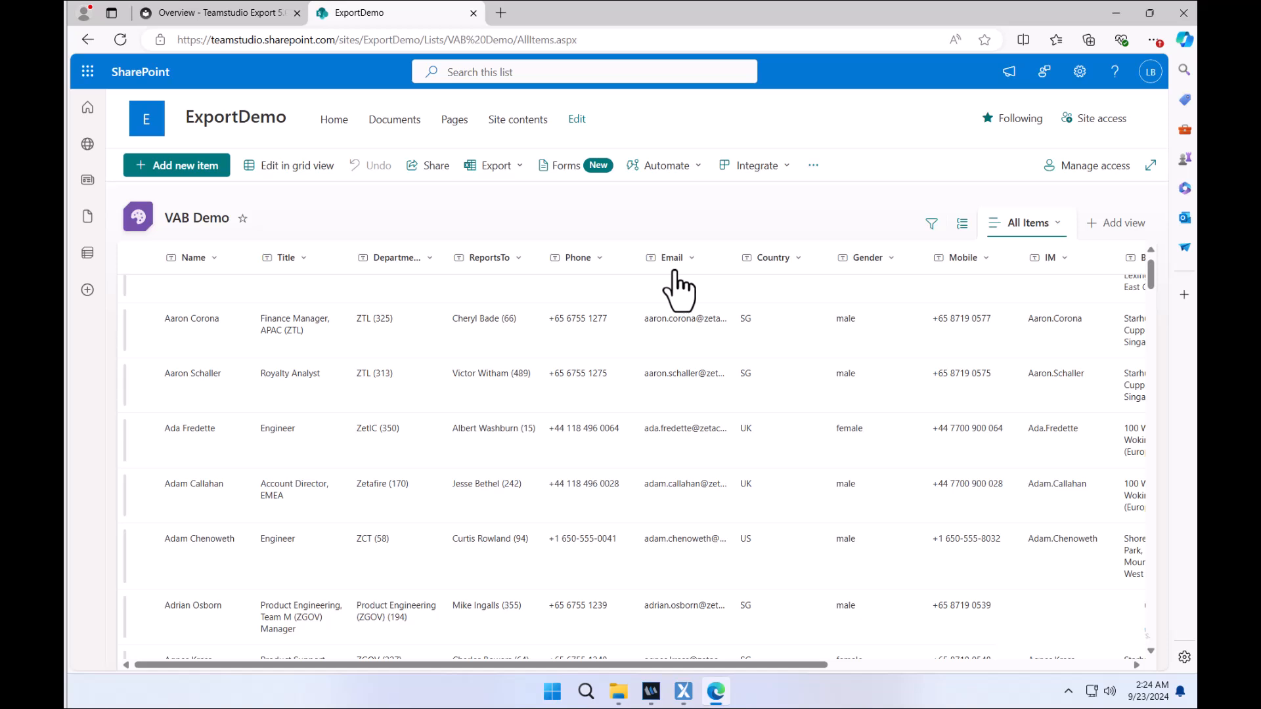
- From the SharePoint site in Edge, open Power Apps and start a new app from external data
left_click(84, 76)
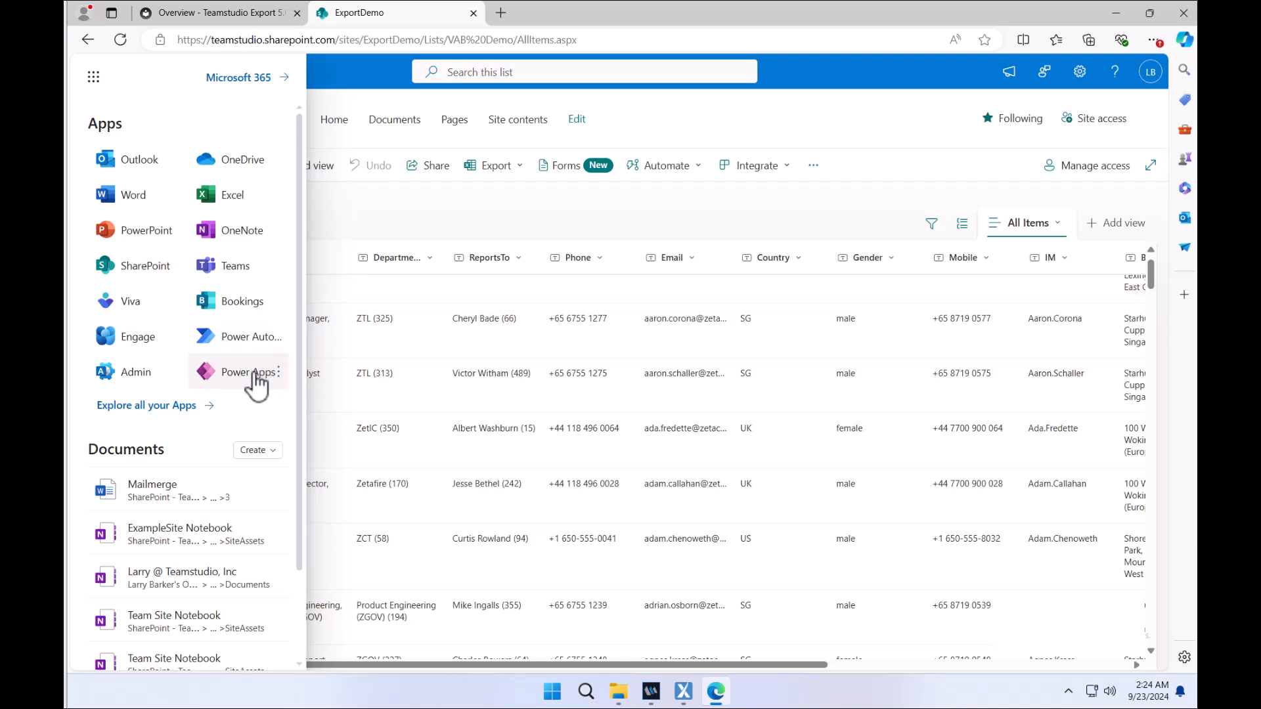
left_click(254, 371)
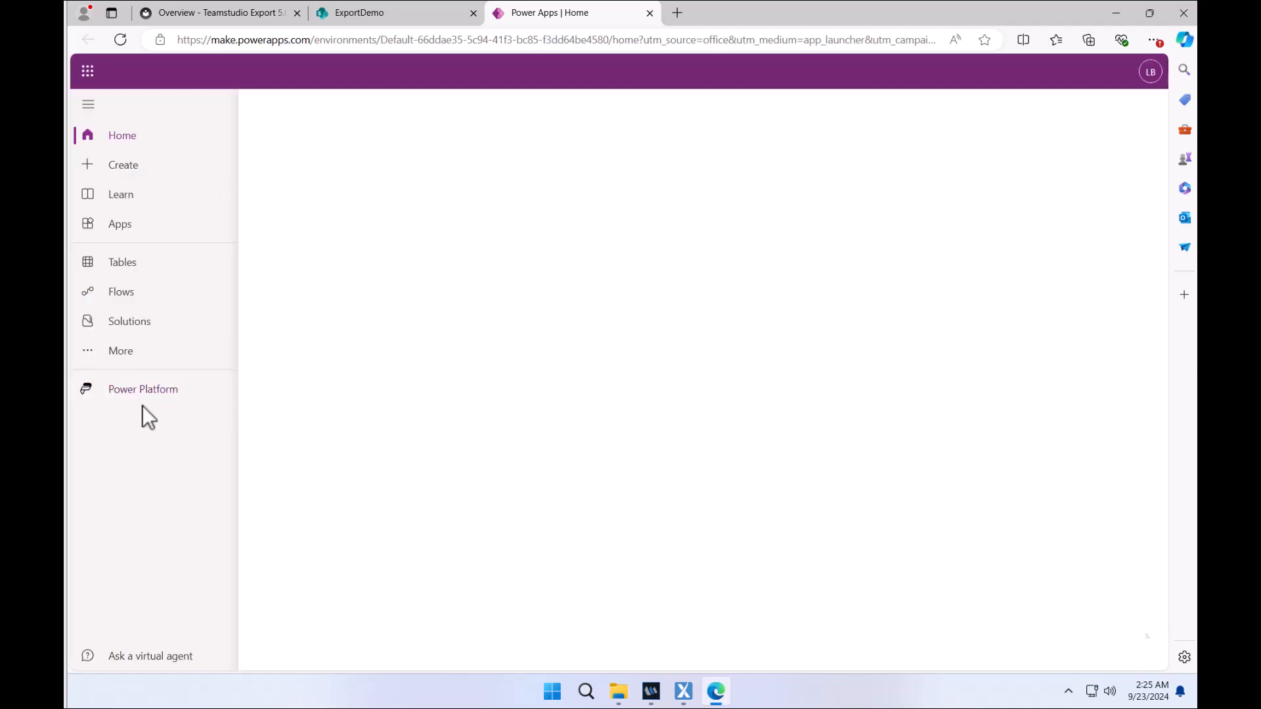
left_click(344, 430)
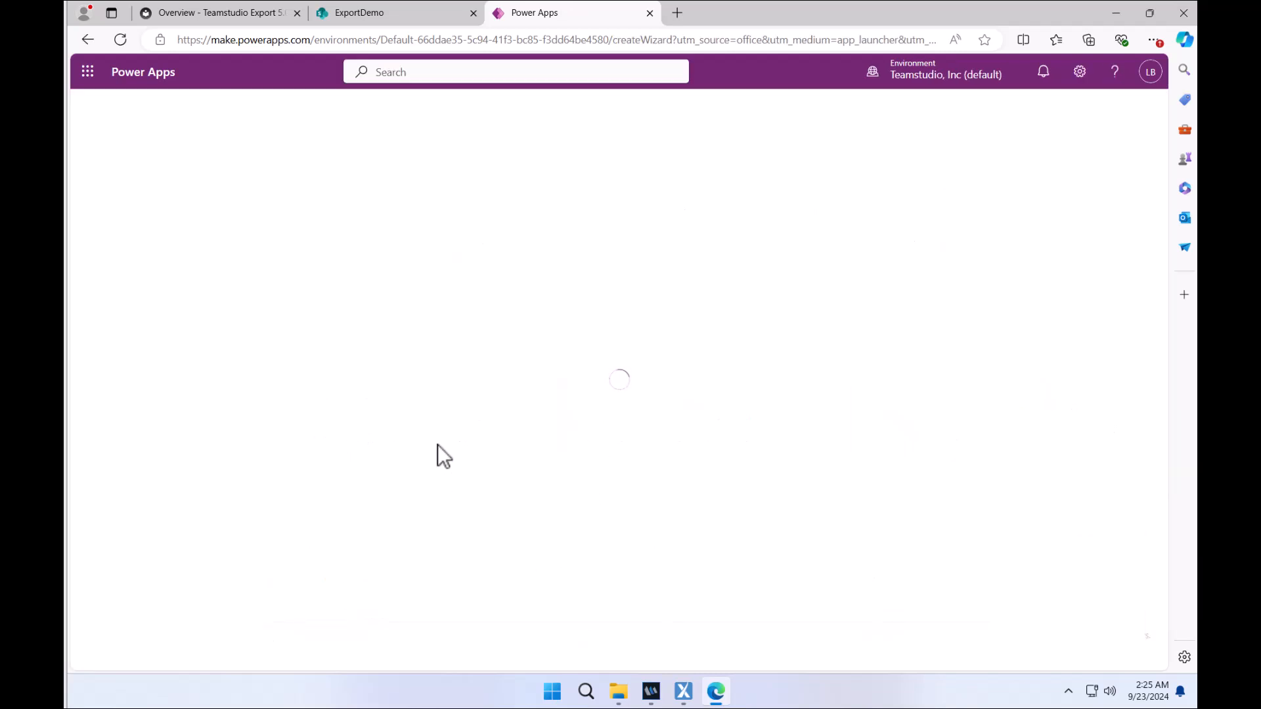
scroll(710, 439, "down", 4)
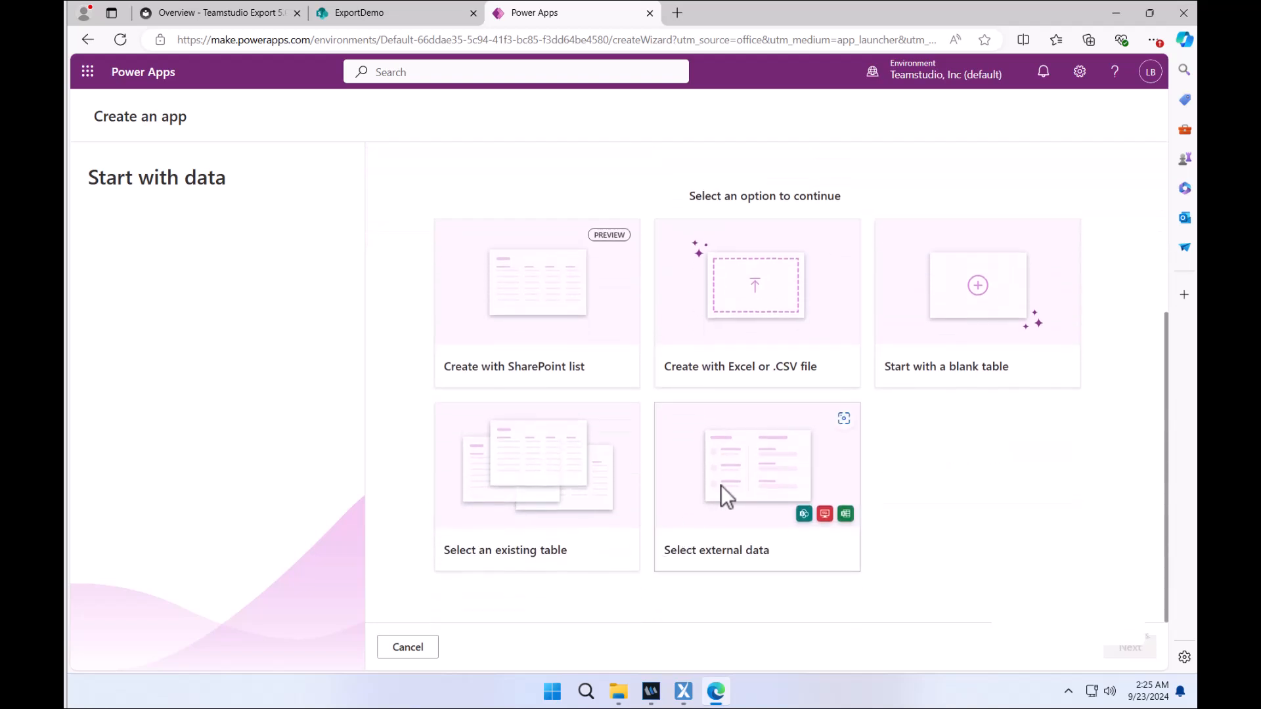
left_click(722, 485)
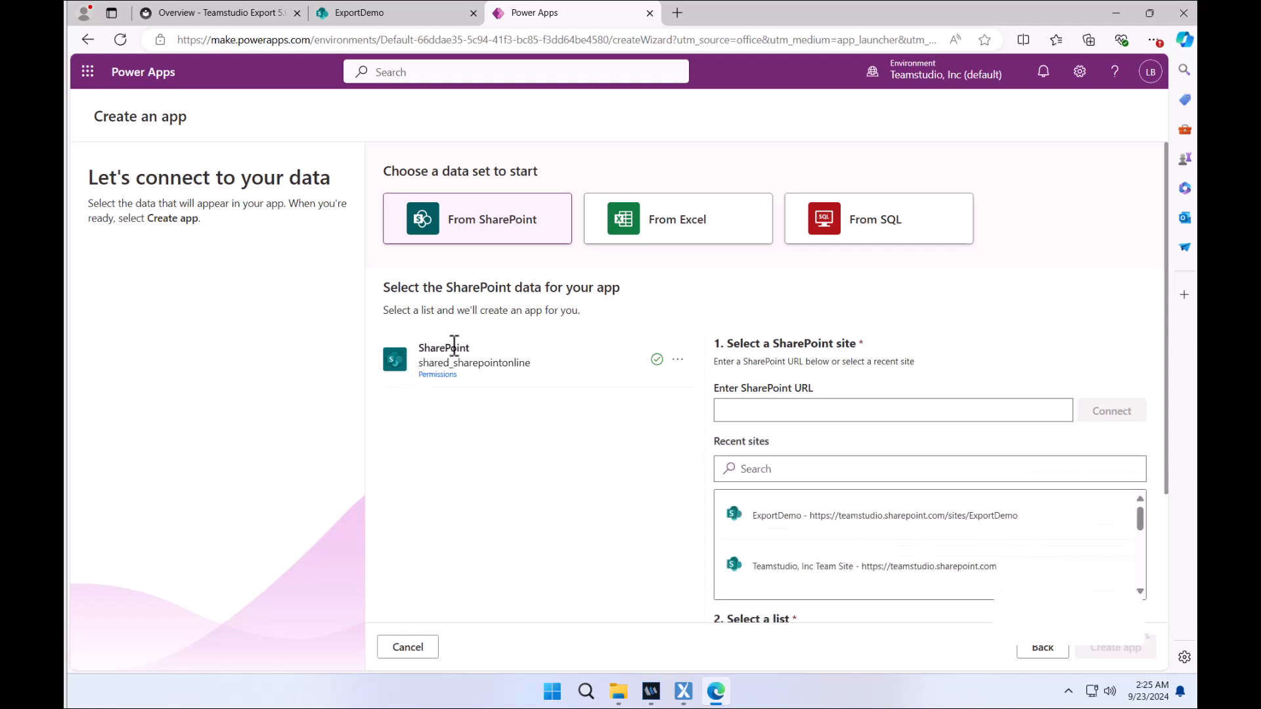
- Choose the VAB Demo list on the ExportDemo SharePoint site as the data source and create the app
scroll(941, 521, "down", 4)
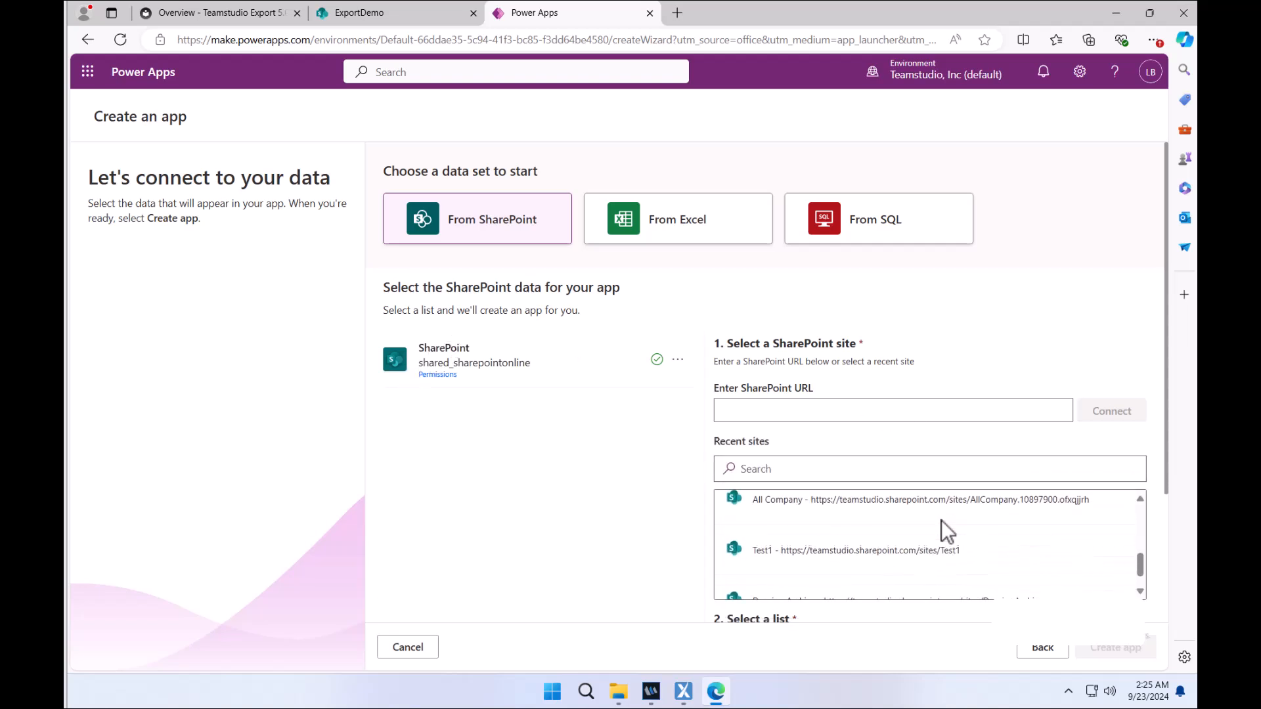
scroll(933, 511, "up", 4)
left_click(933, 512)
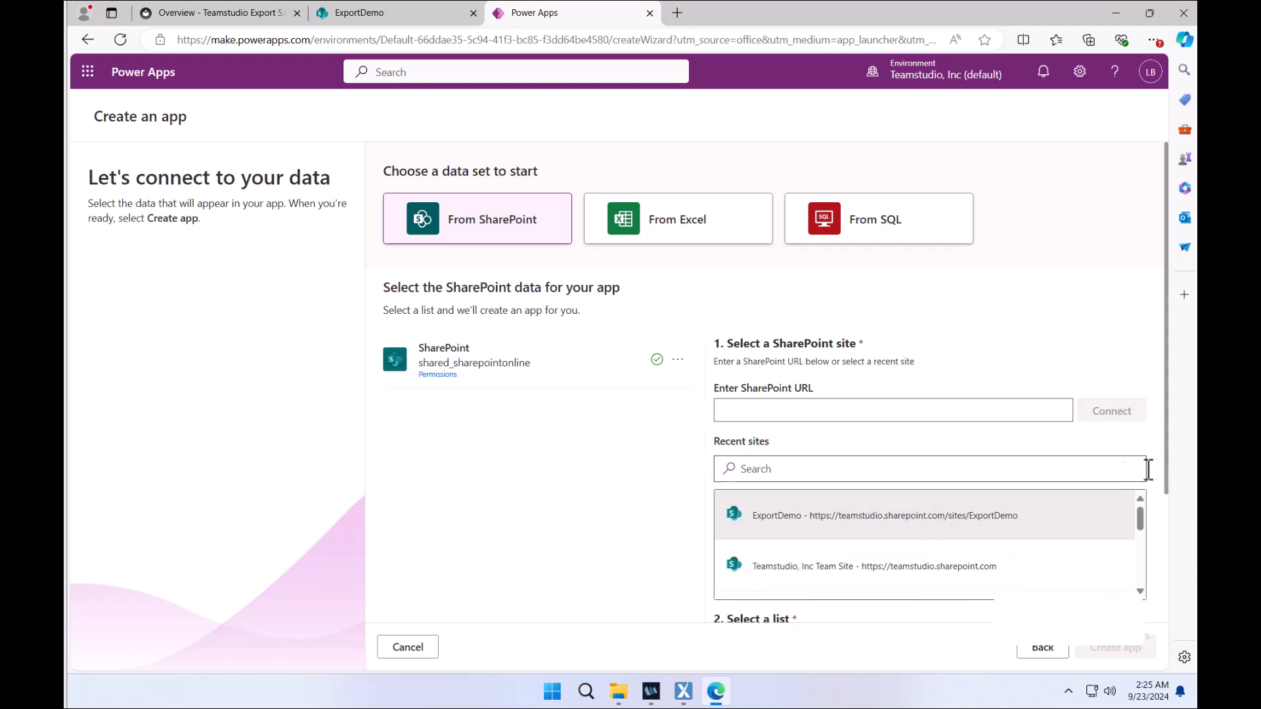
scroll(1159, 469, "down", 3)
left_click(793, 526)
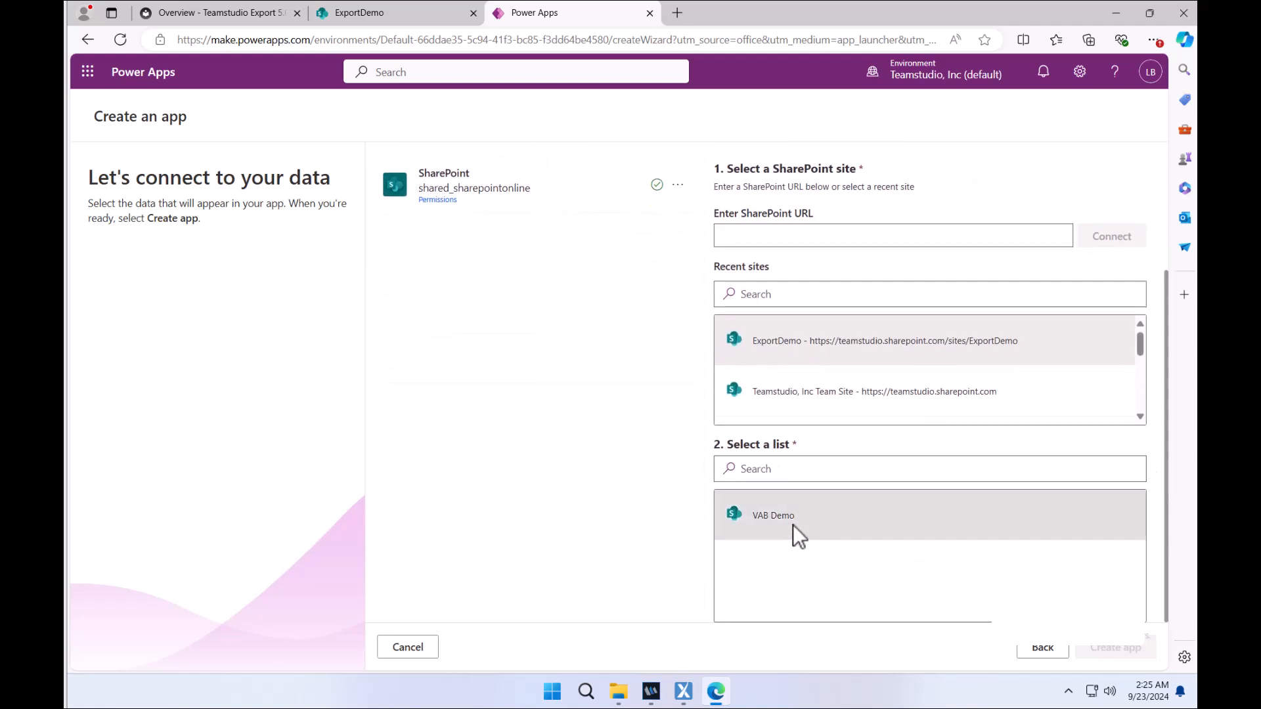
left_click(1143, 648)
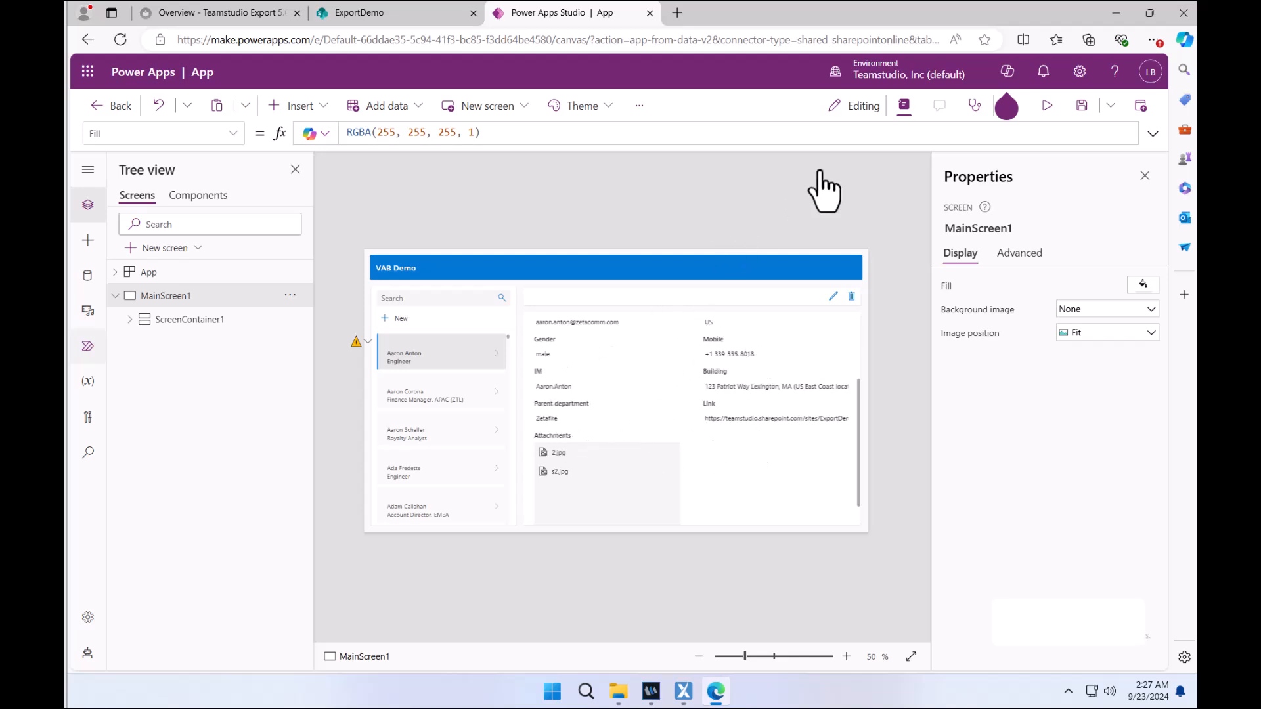
- Preview the generated VAB Demo app and look through the people list and the first record's details
left_click(1048, 106)
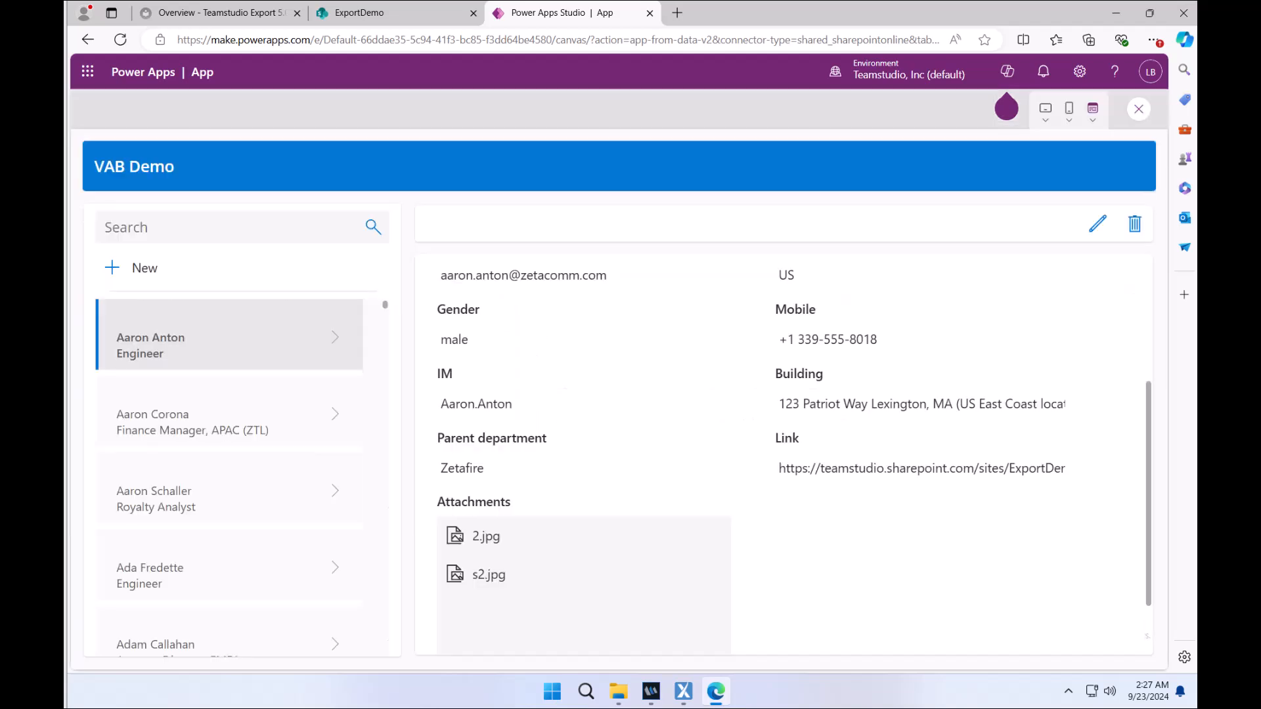
scroll(325, 487, "down", 2)
scroll(480, 483, "up", 3)
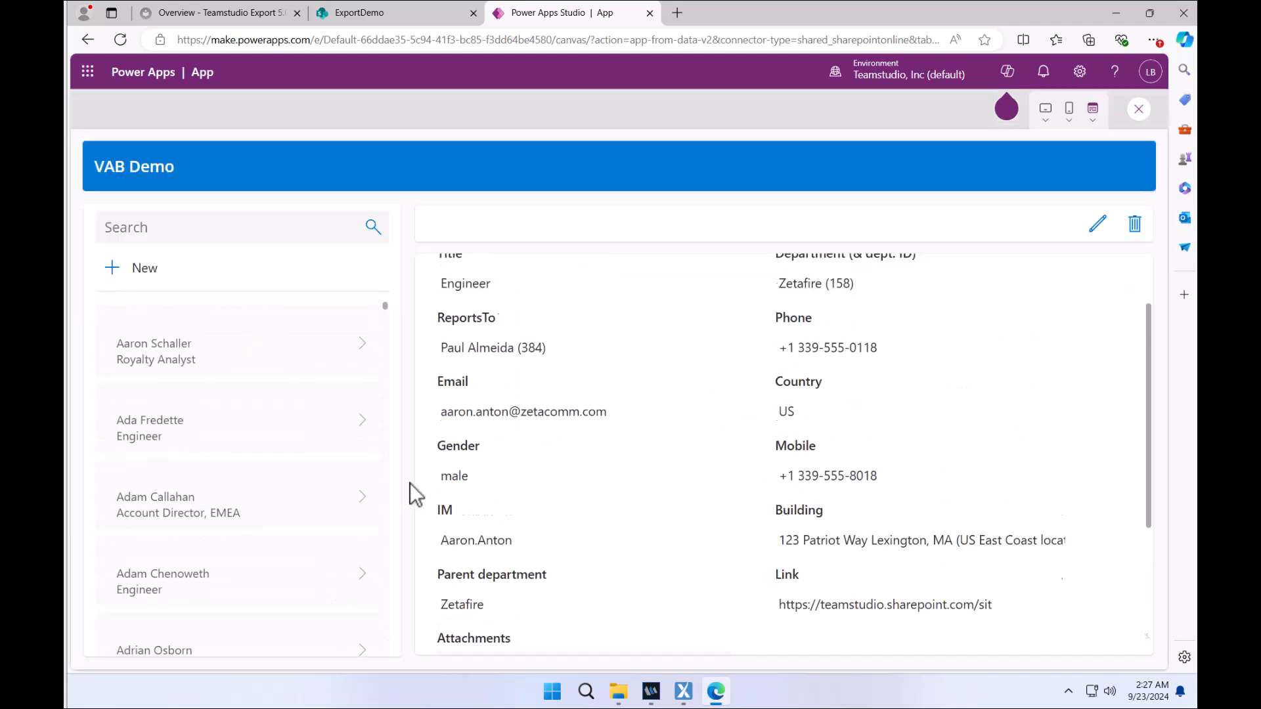
scroll(604, 465, "up", 1)
scroll(603, 465, "down", 3)
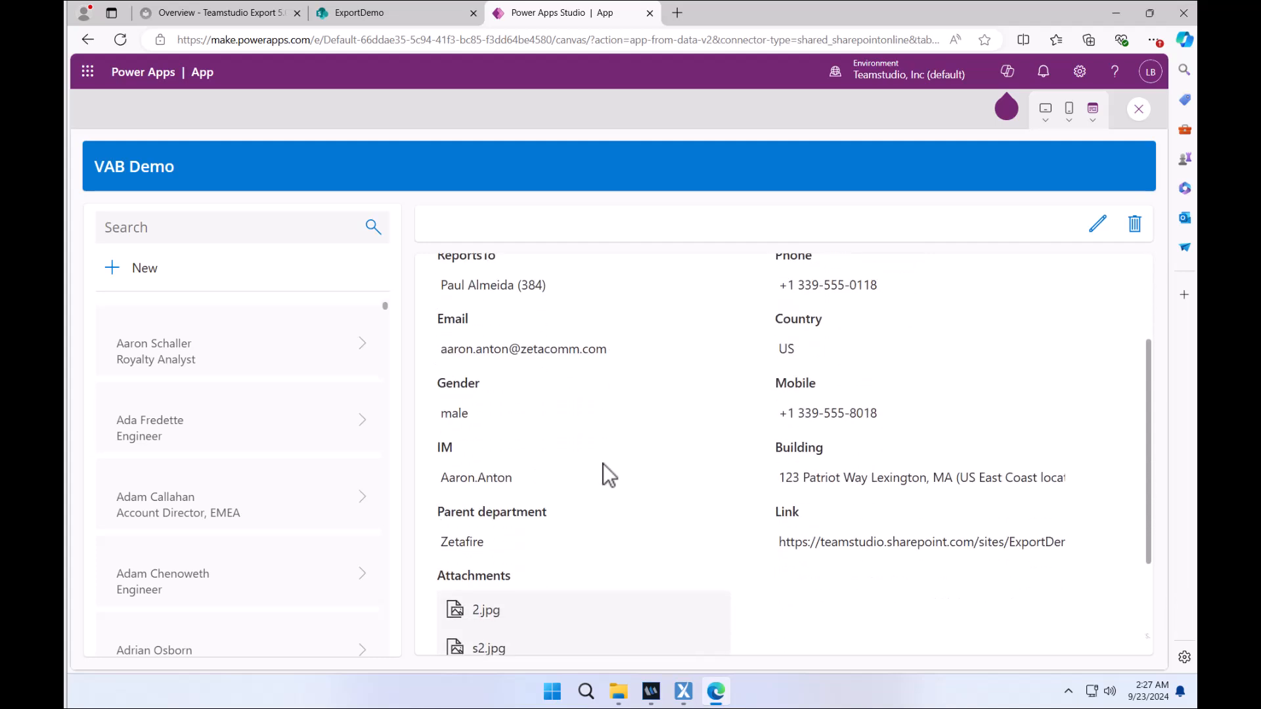
scroll(262, 466, "down", 5)
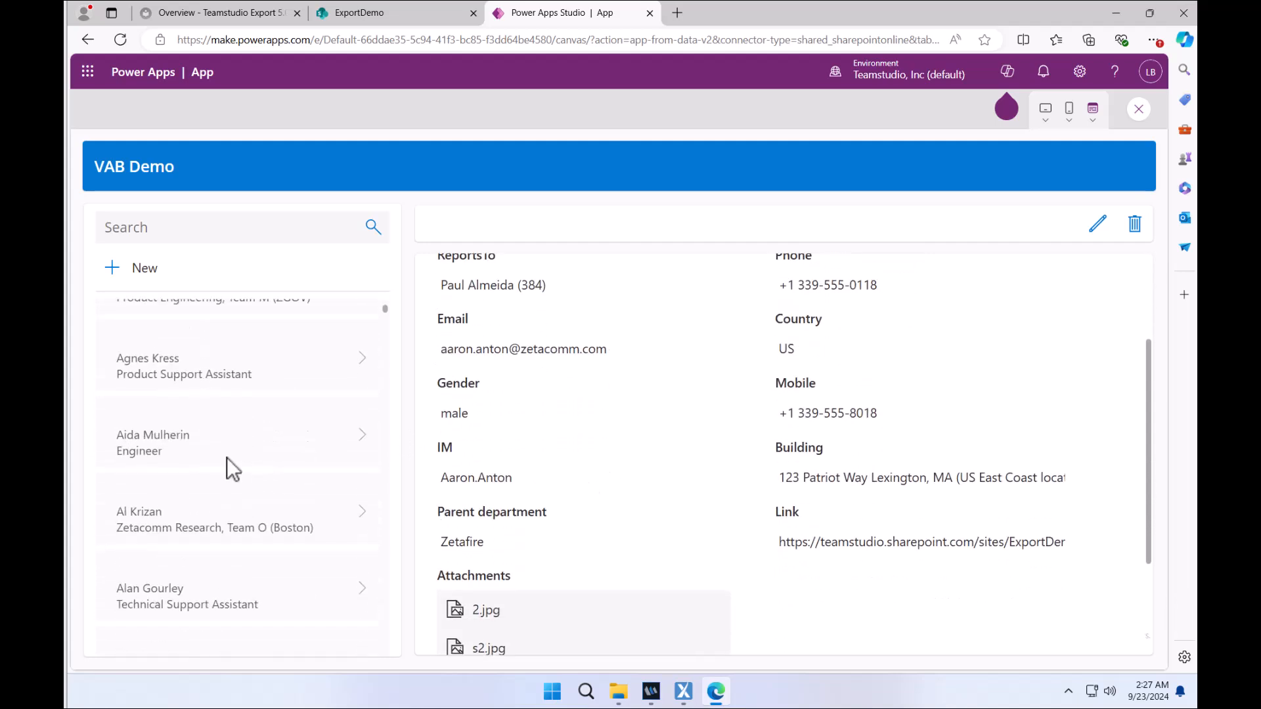
- Open an engineer's record further down the people list, review its details and exit the app preview
left_click(167, 442)
scroll(167, 450, "down", 1)
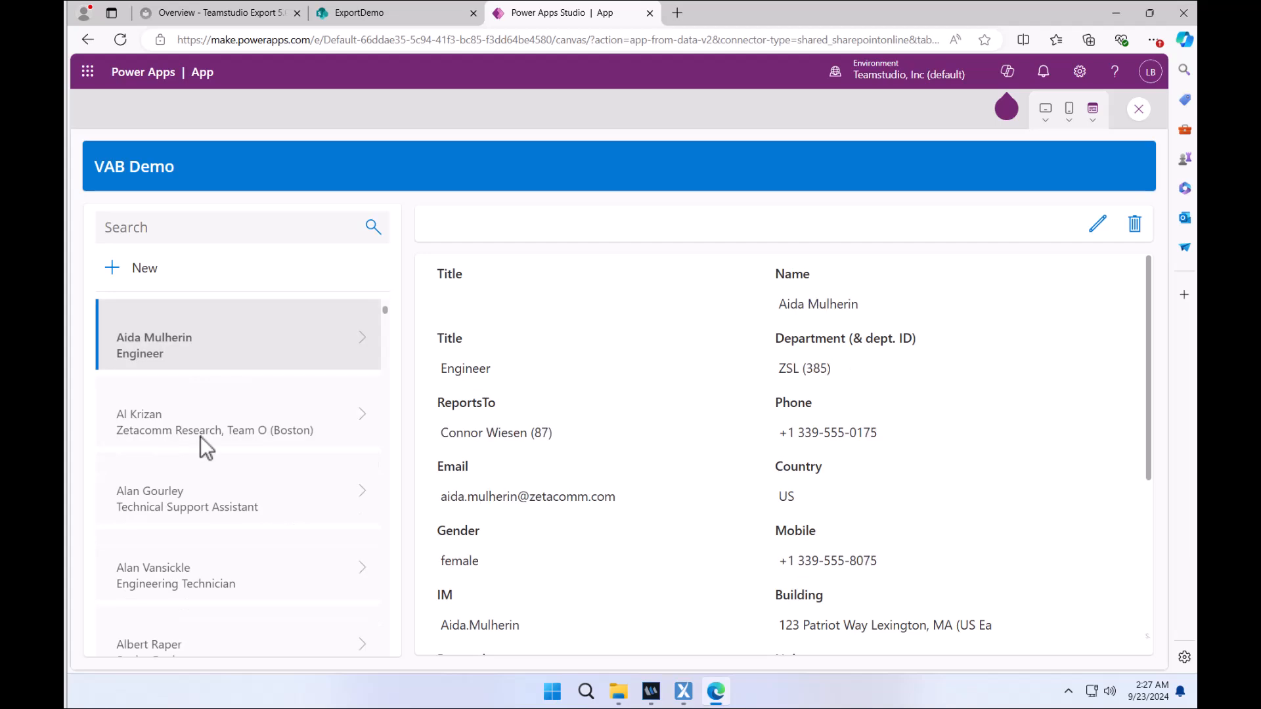
scroll(589, 410, "down", 4)
scroll(588, 410, "up", 5)
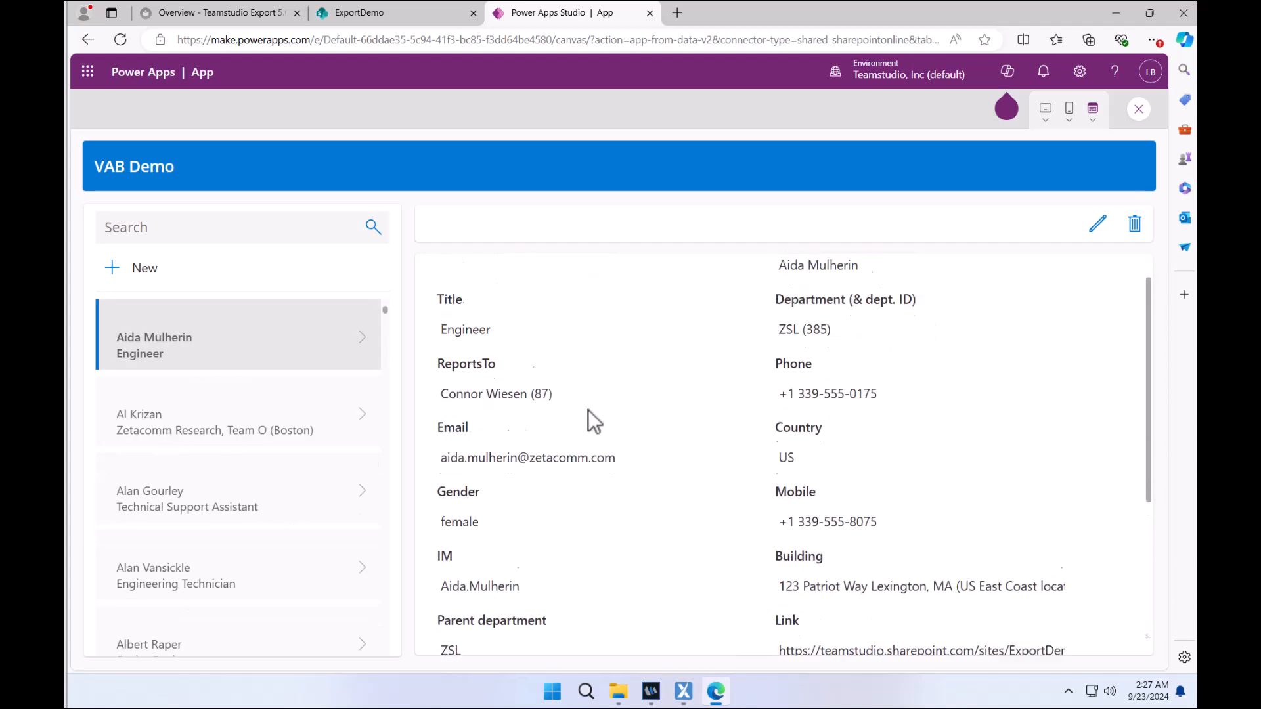
scroll(237, 409, "up", 7)
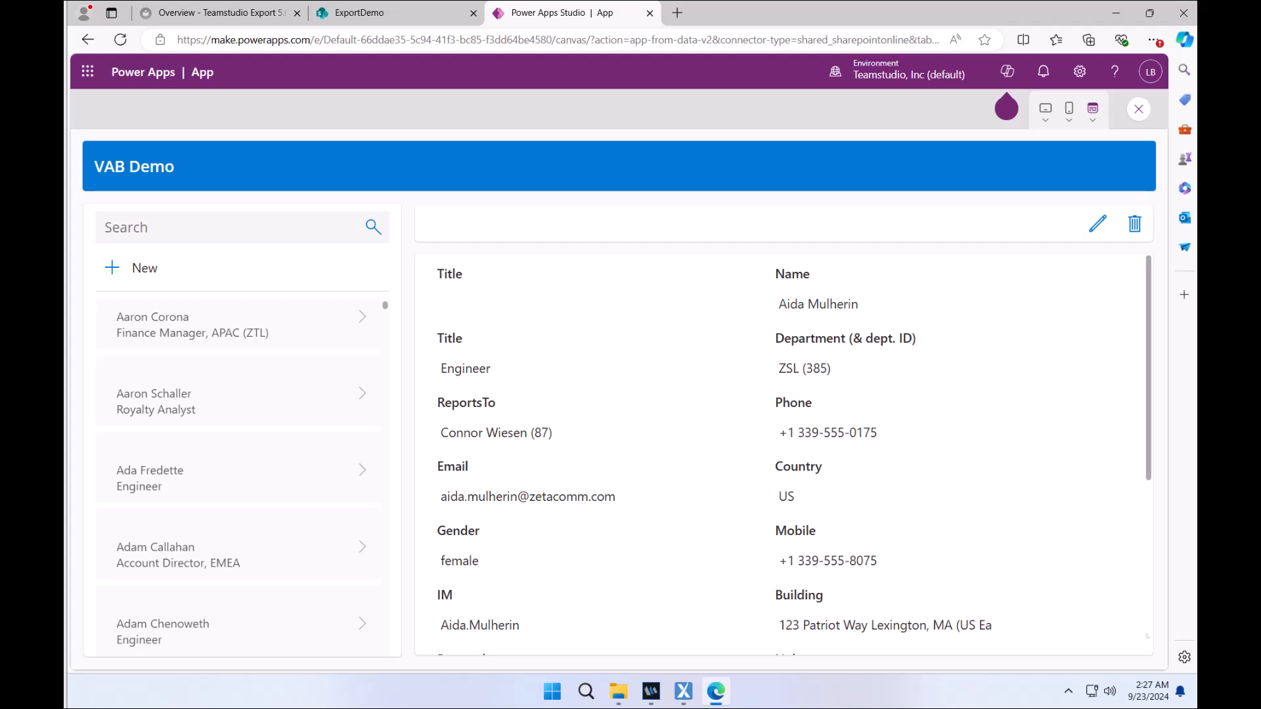
left_click(1139, 110)
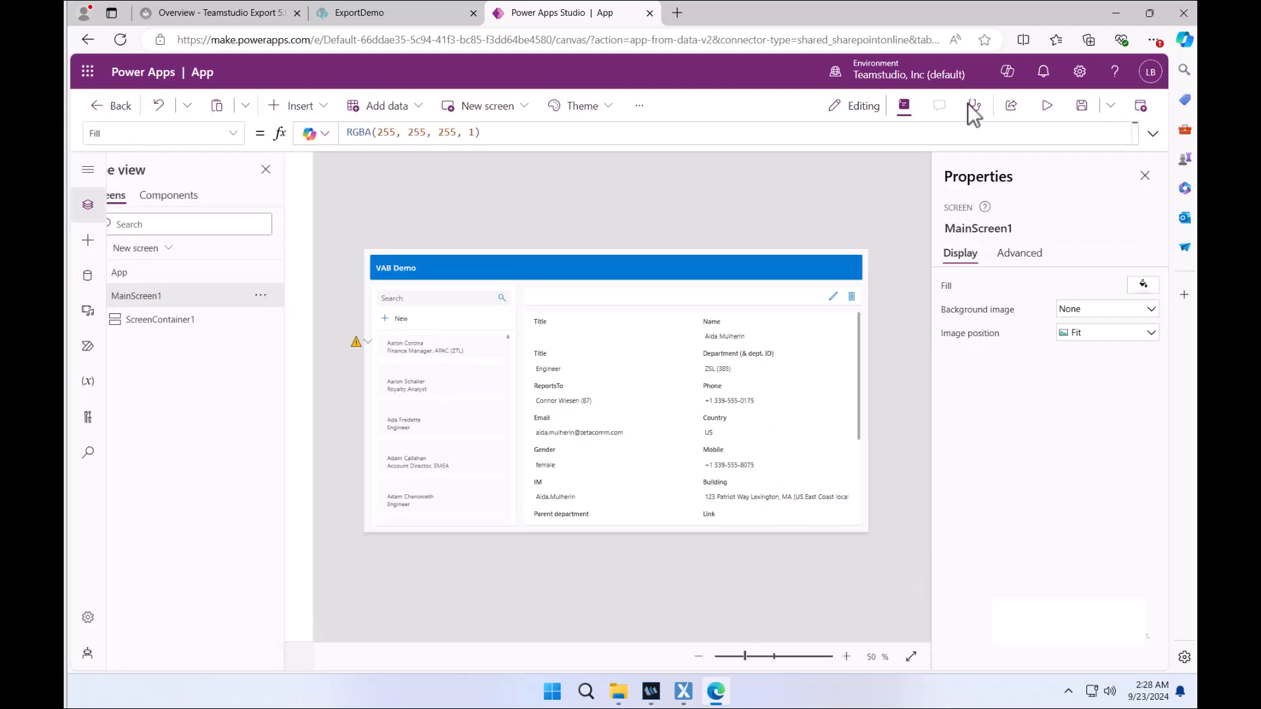
left_click(777, 440)
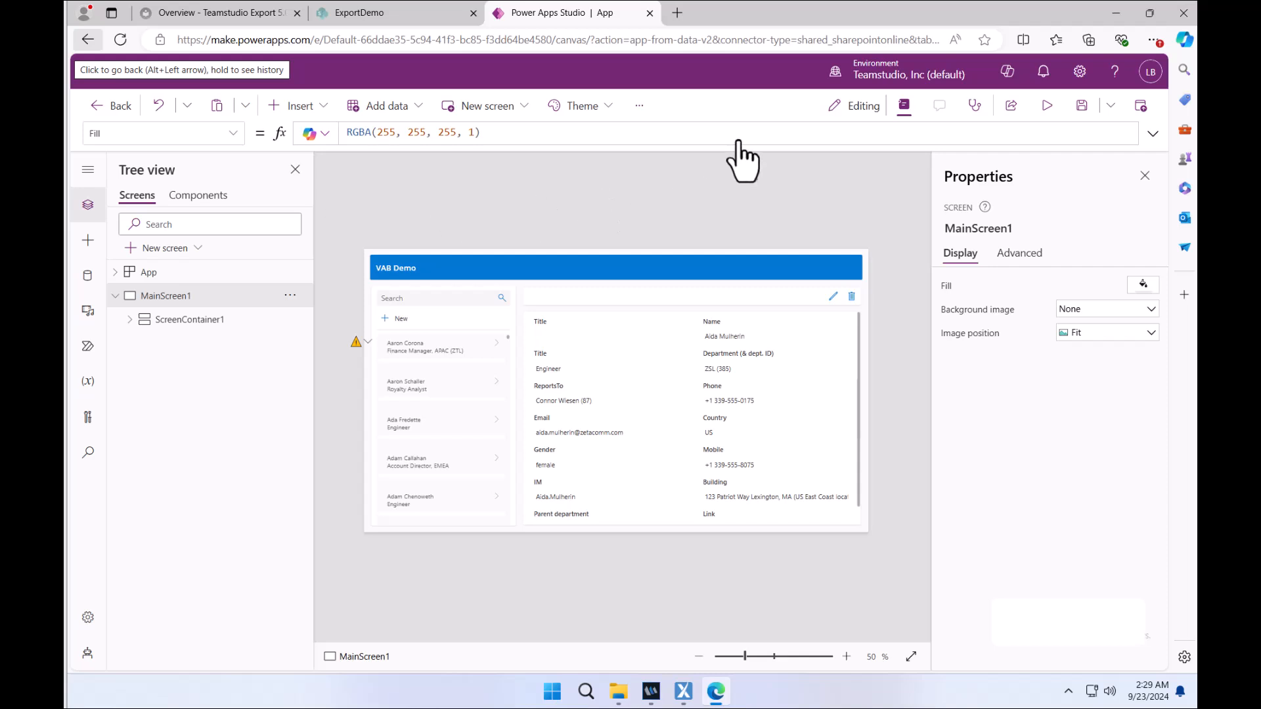
- Save the generated app under the name VAB App
left_click(1081, 107)
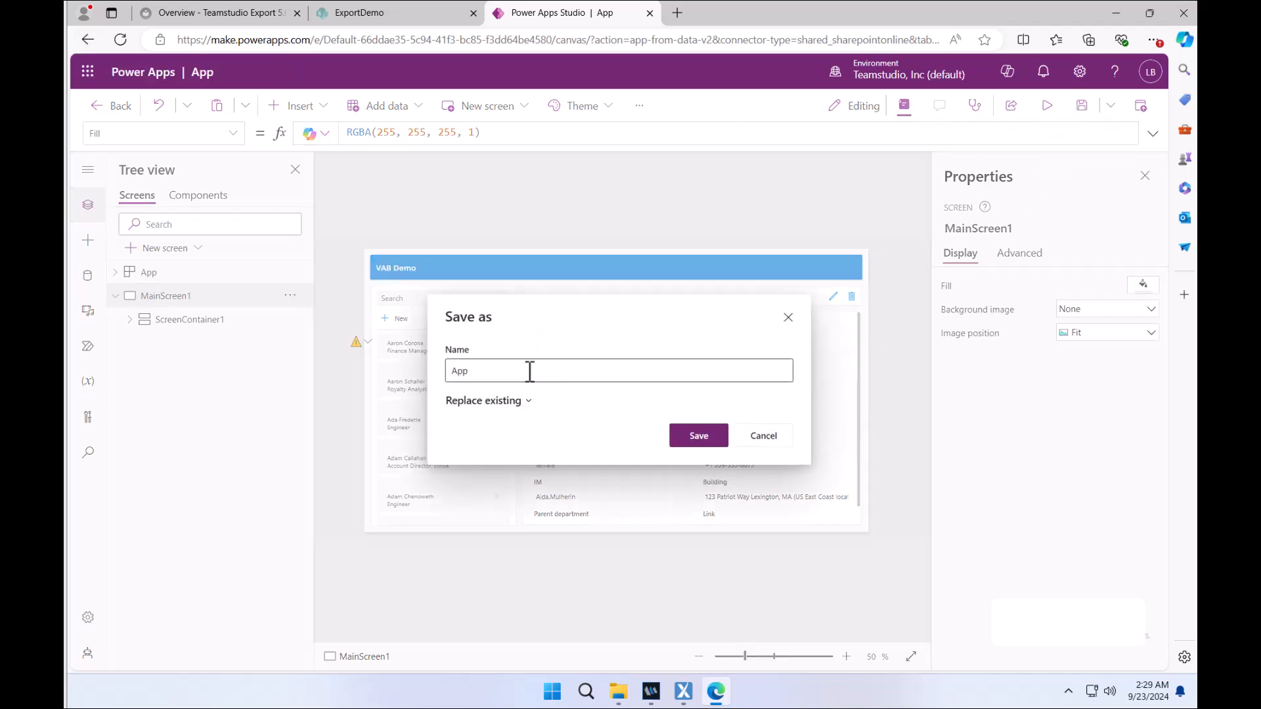
left_click_drag(529, 371, 411, 365)
type("VAB App")
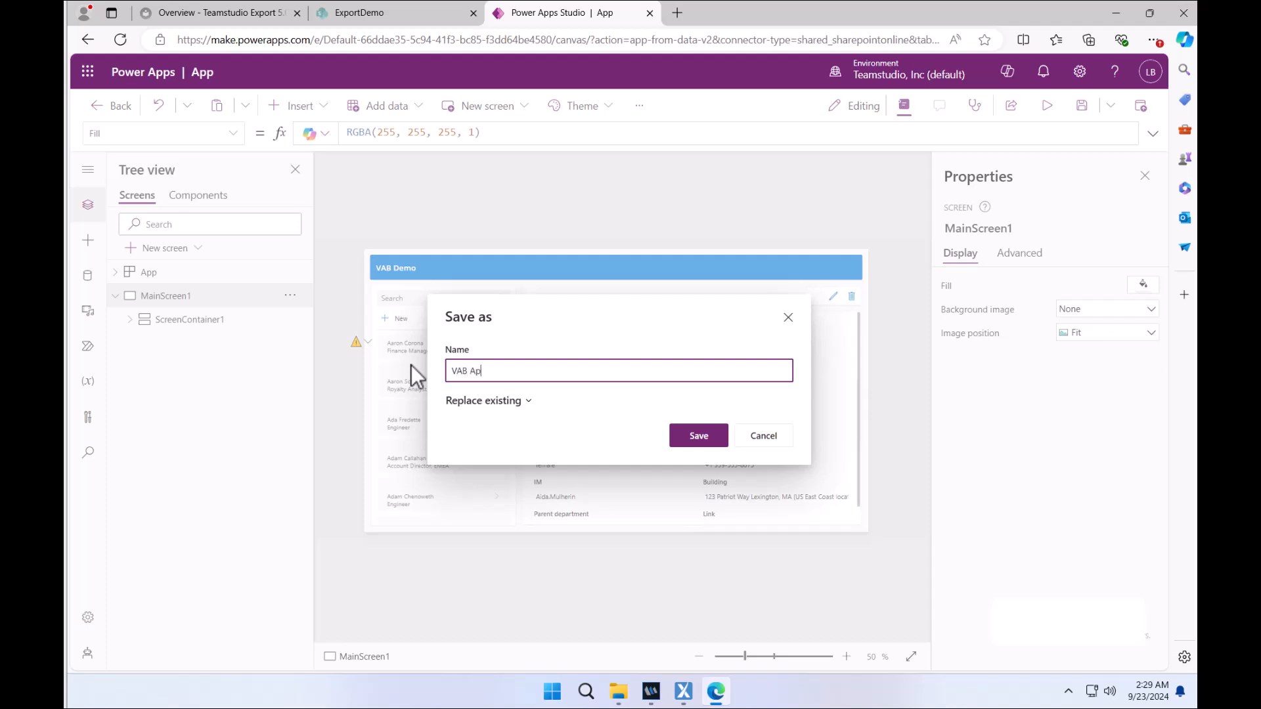
left_click(703, 438)
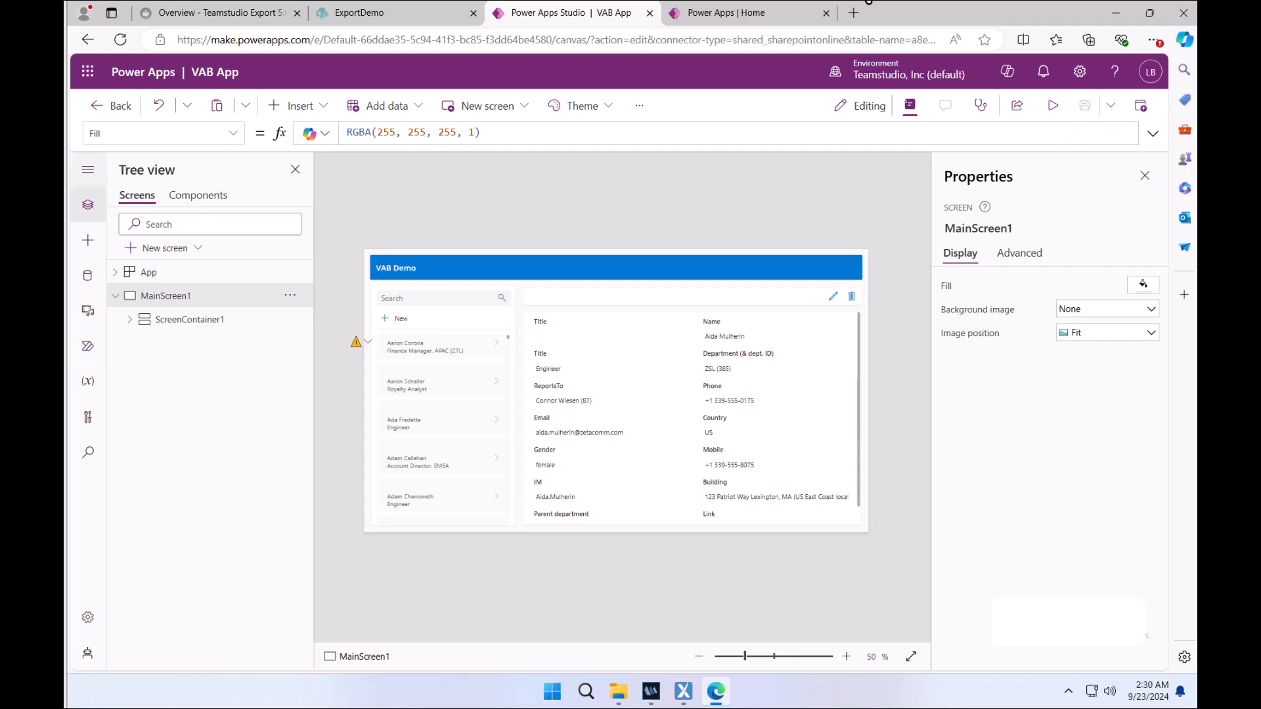
- From the Power Apps home page, share VAB App by adding it to Microsoft Teams
left_click(730, 12)
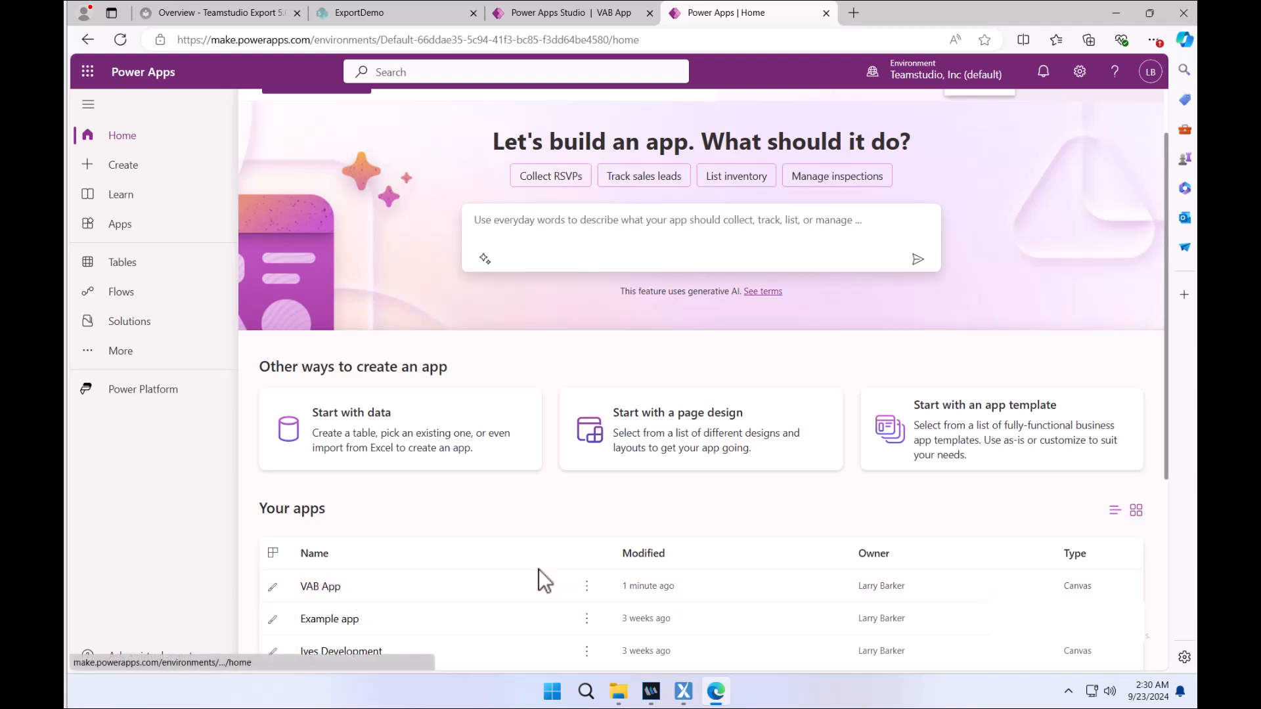
left_click(586, 586)
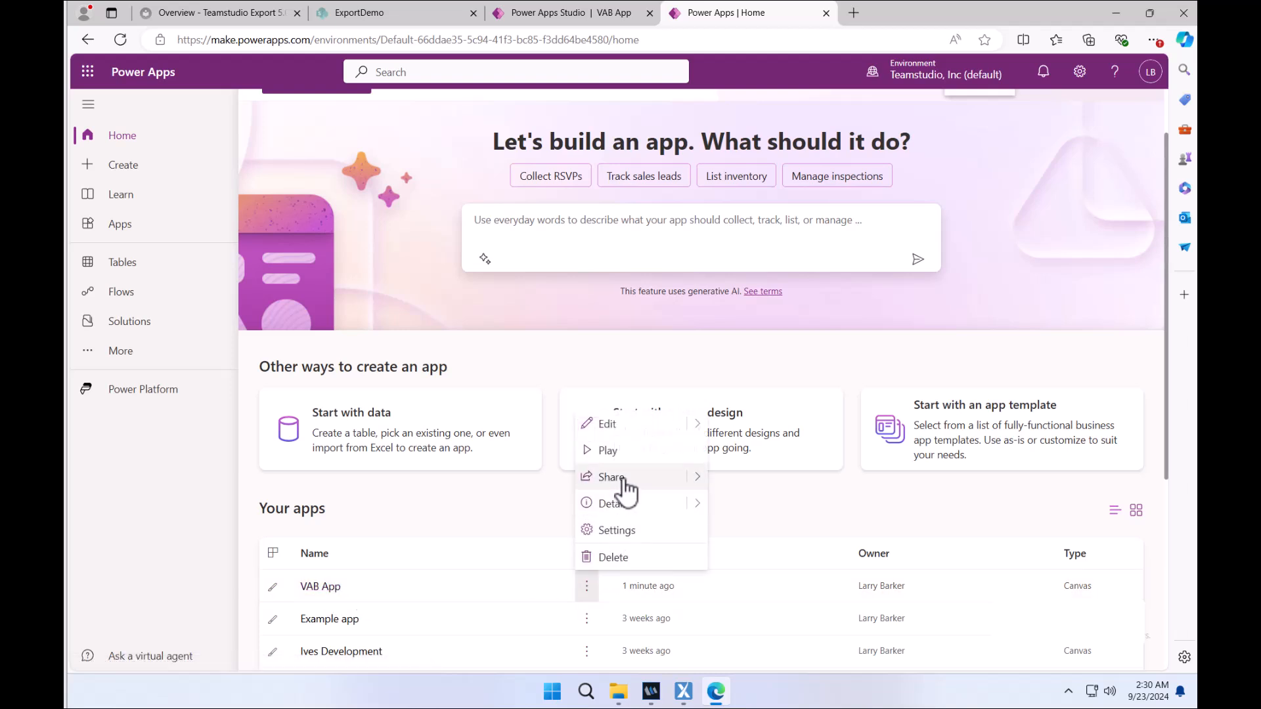
mouse_move(698, 478)
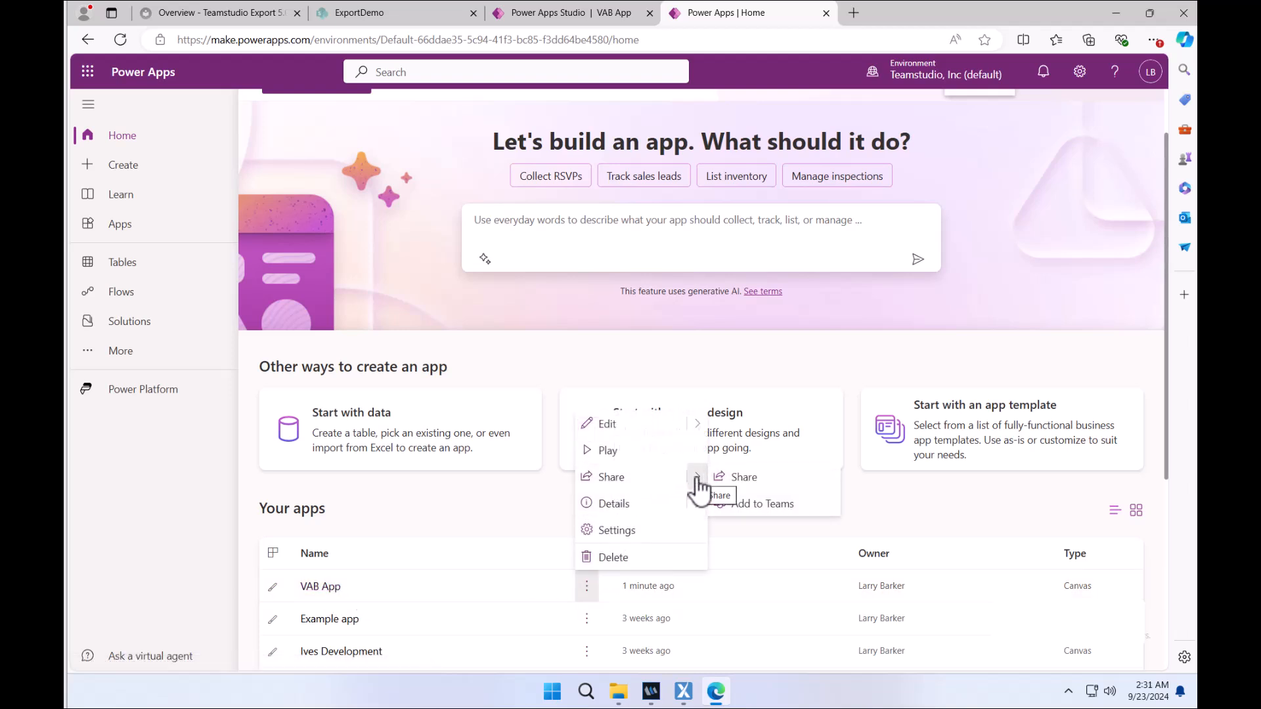
left_click(750, 522)
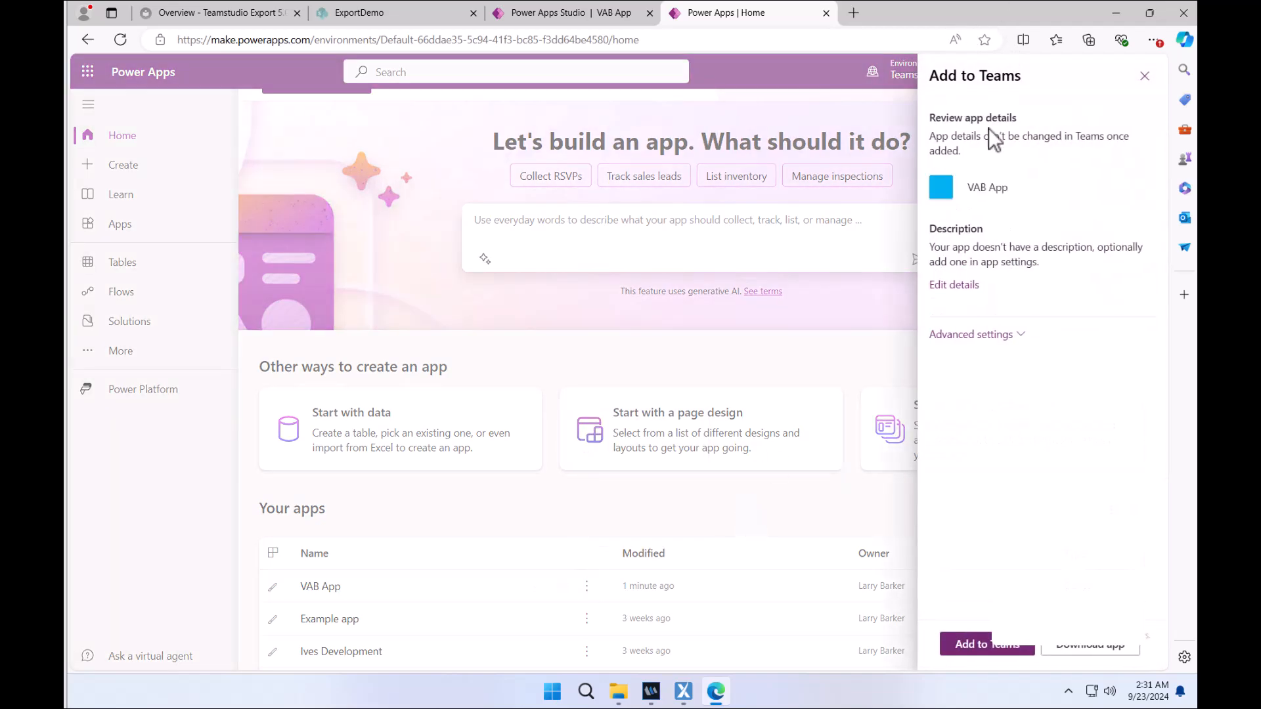
left_click(992, 647)
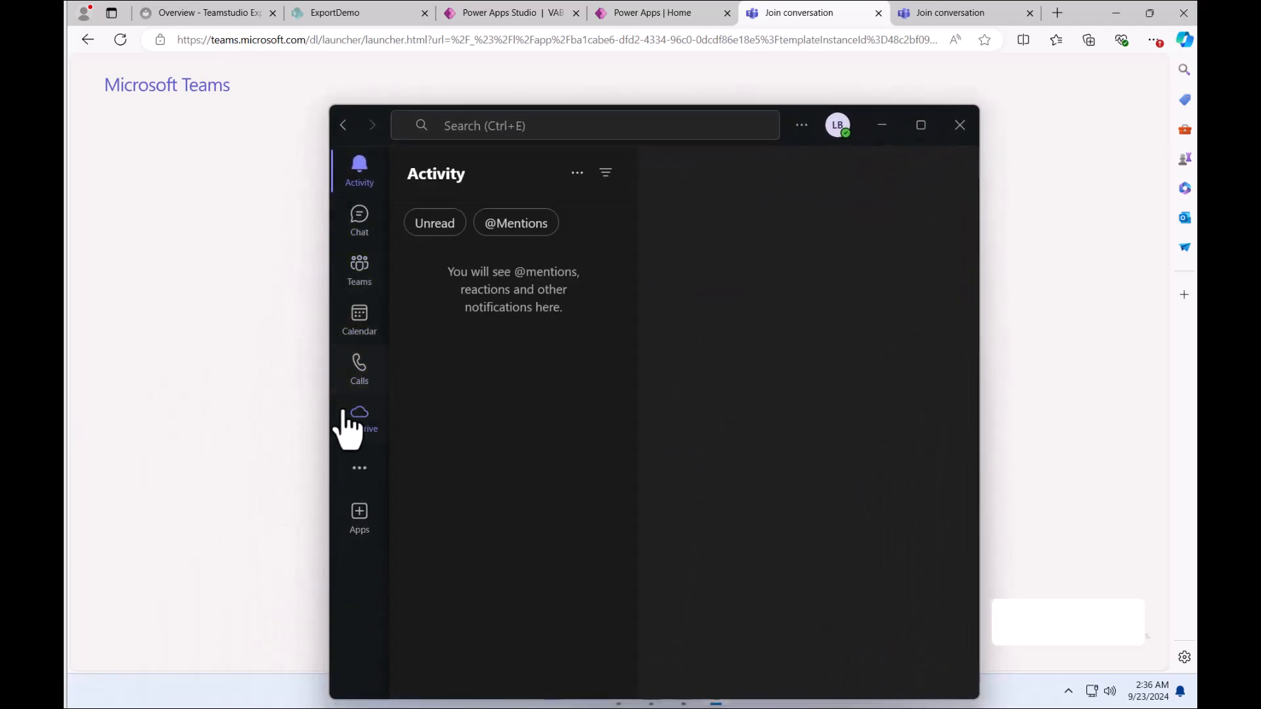
- Open VAB App in Teams, select a product engineering employee further down the people list and look through the record's details
left_click(358, 472)
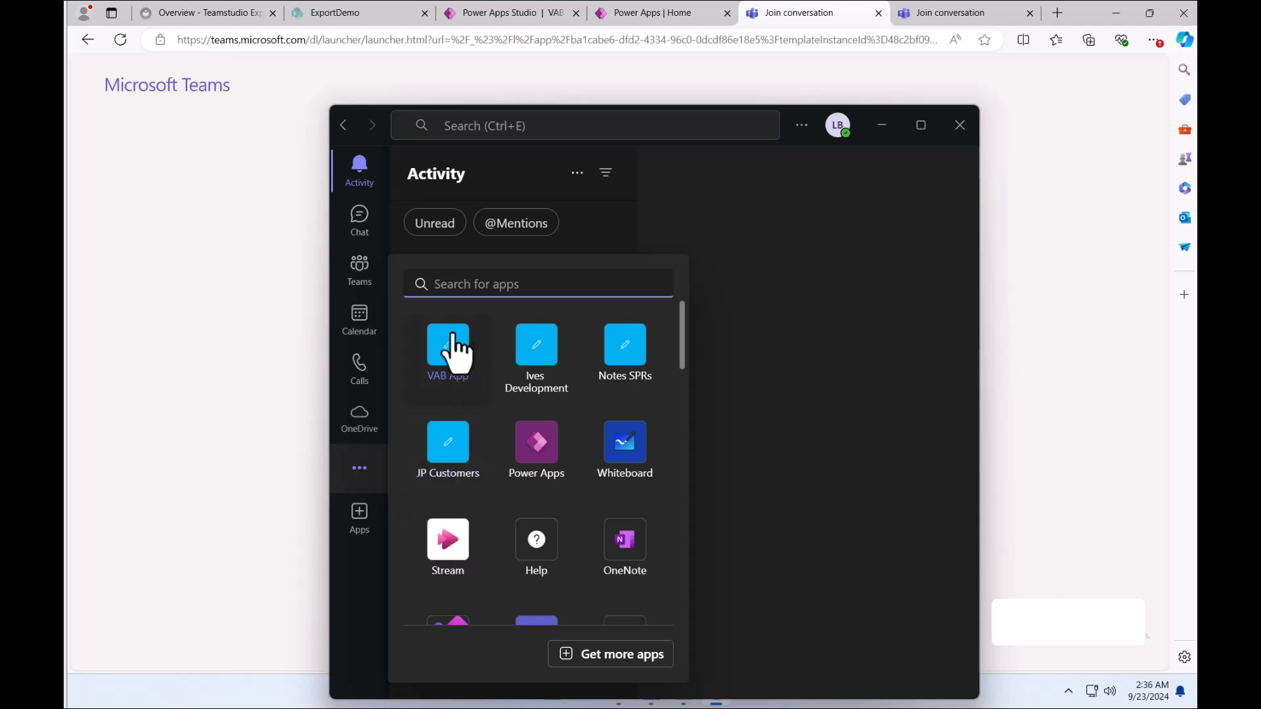
left_click(445, 358)
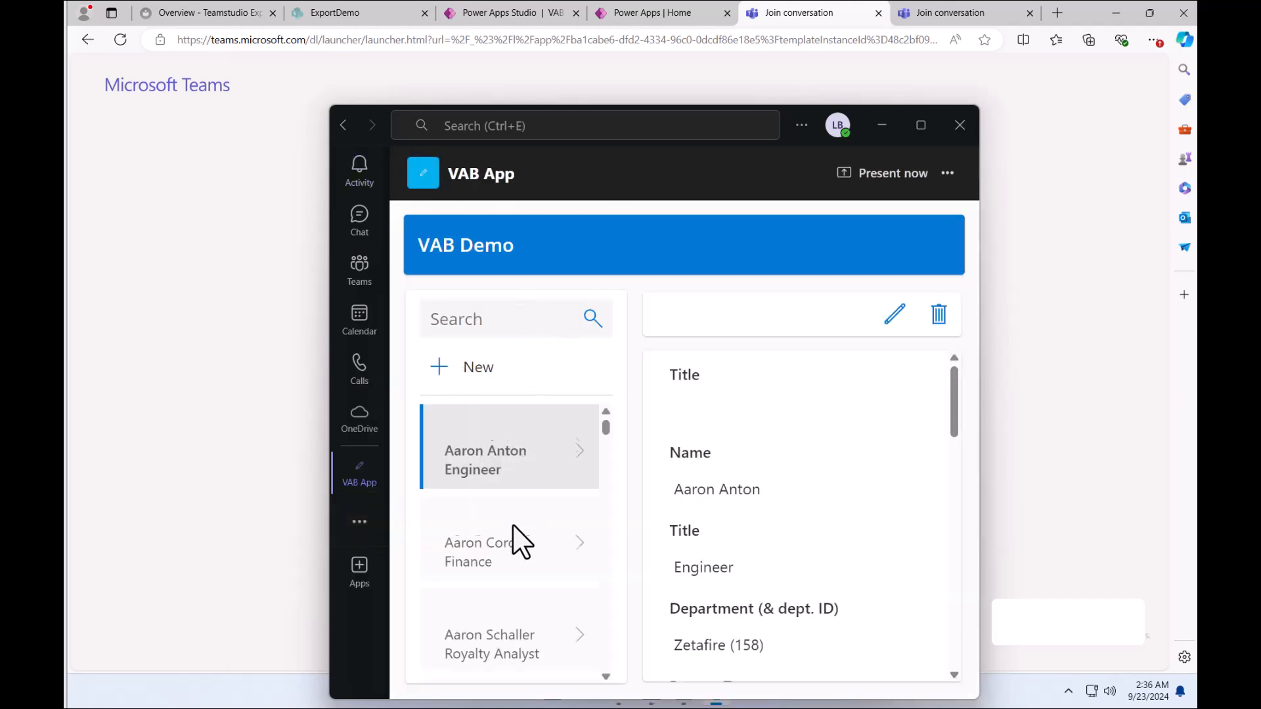
scroll(513, 536, "down", 5)
left_click(467, 472)
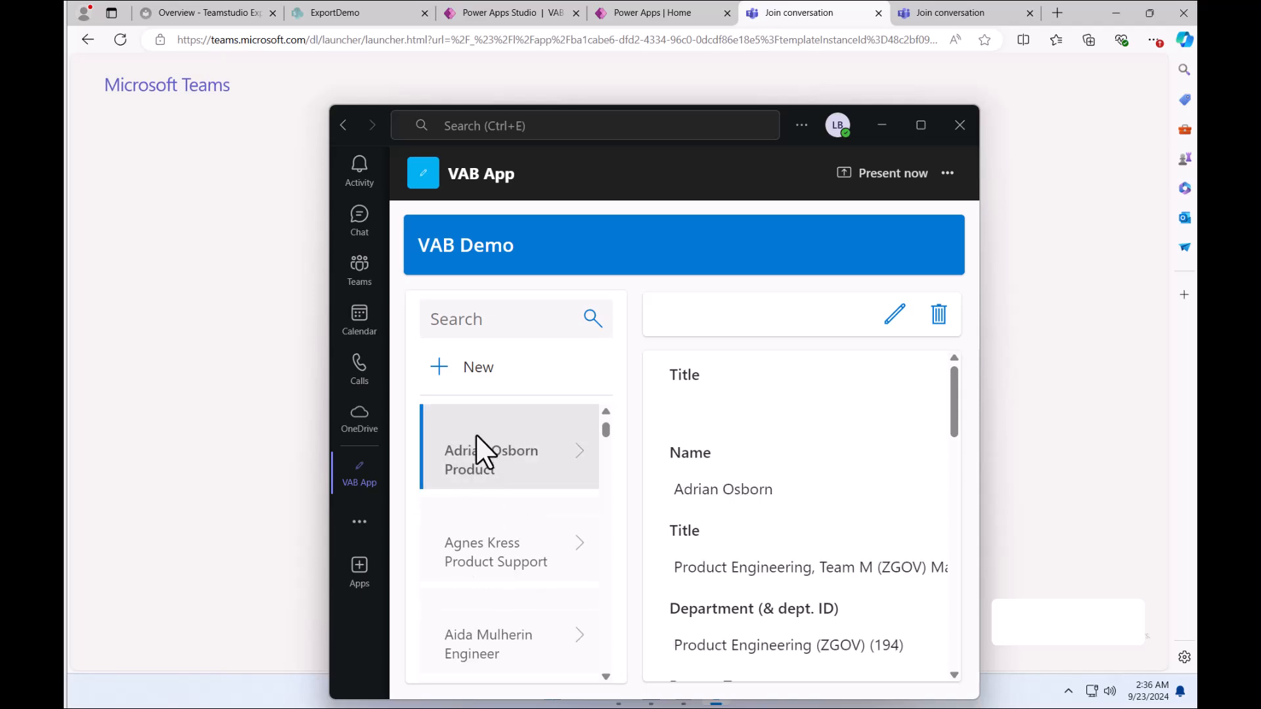
scroll(818, 525, "down", 3)
scroll(825, 525, "down", 10)
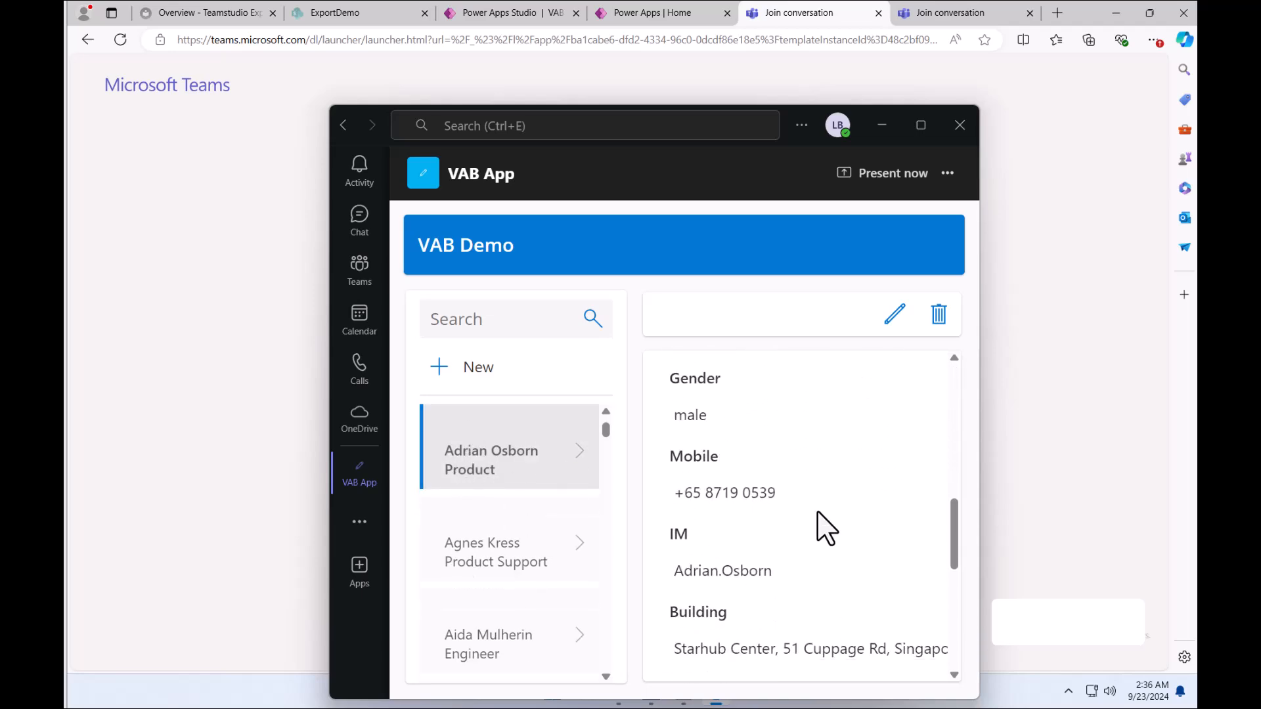